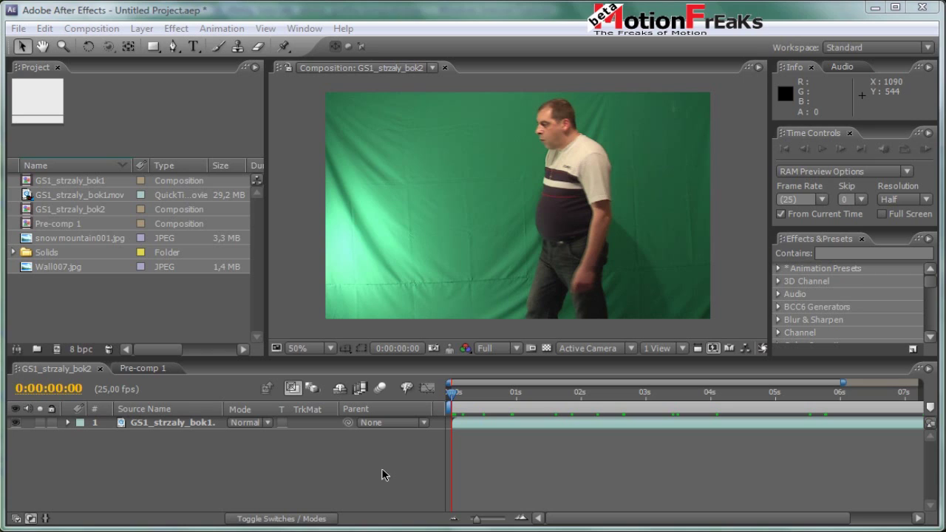
Step: Enable time remapping on the GS1_strzaly_bok1 layer from its right-click Time menu
right_click(548, 426)
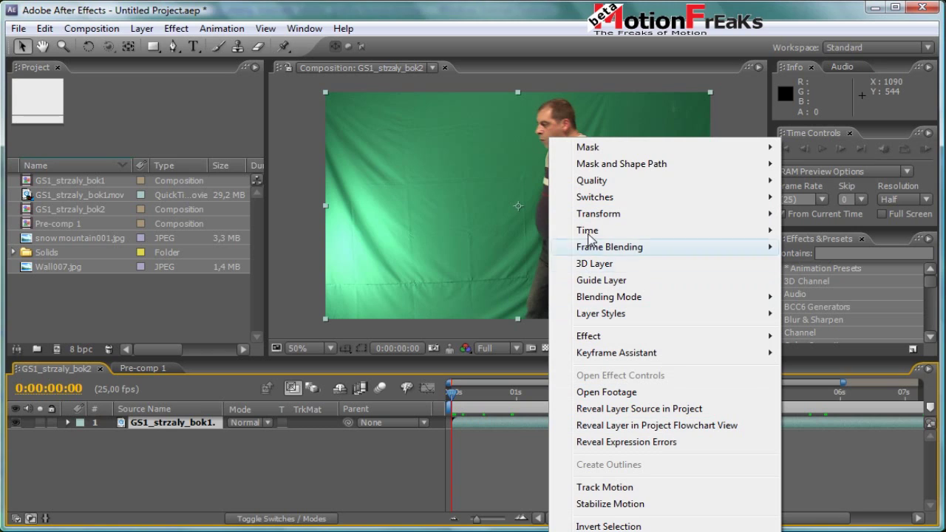
mouse_move(589, 234)
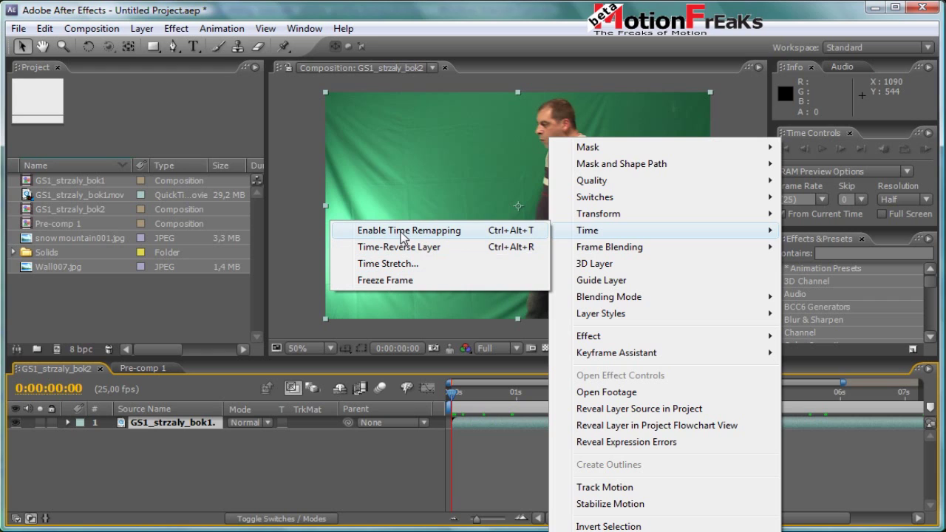
left_click(397, 235)
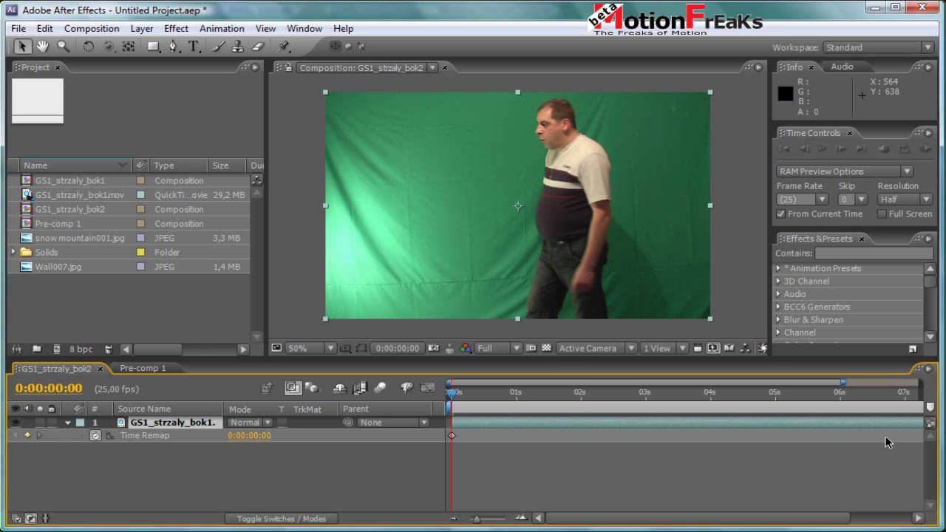
Step: Zoom the timeline out to the full 8-second clip, deselect the layer and RAM-preview it
left_click_drag(477, 519, 470, 519)
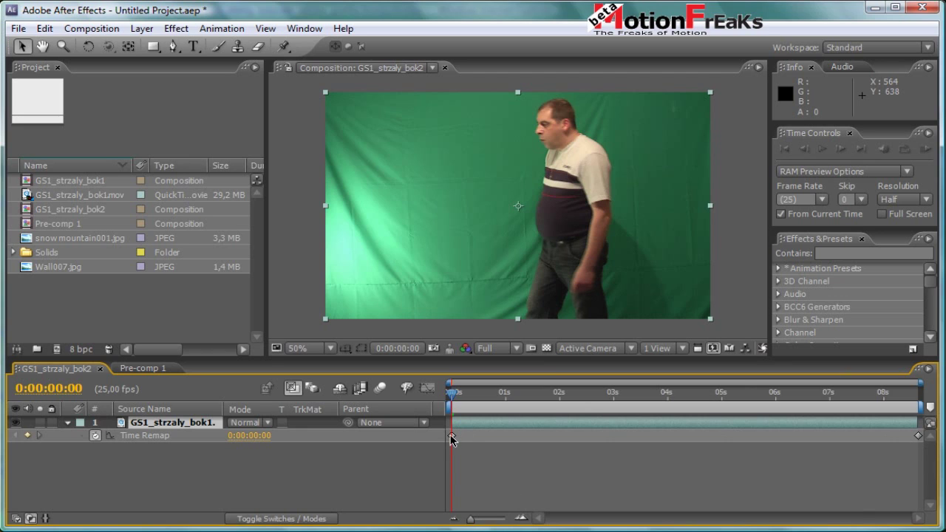
left_click(548, 467)
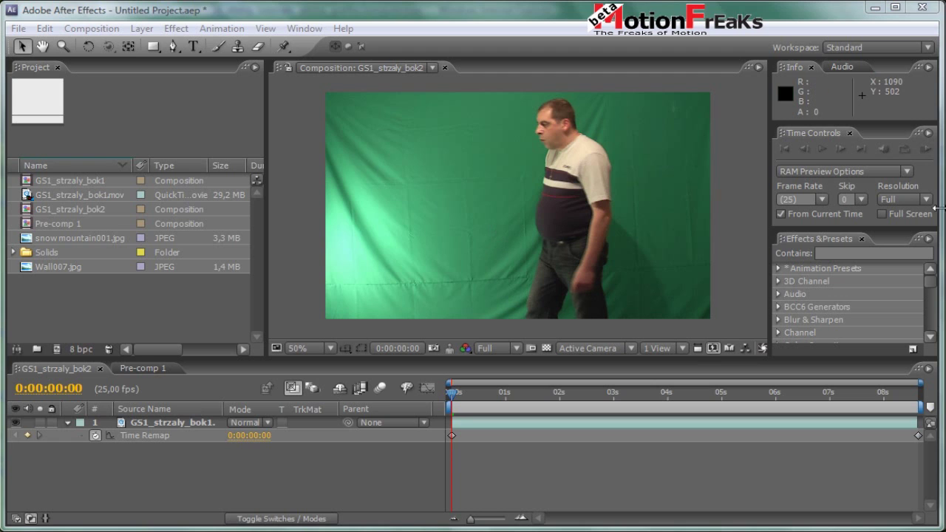
left_click(926, 151)
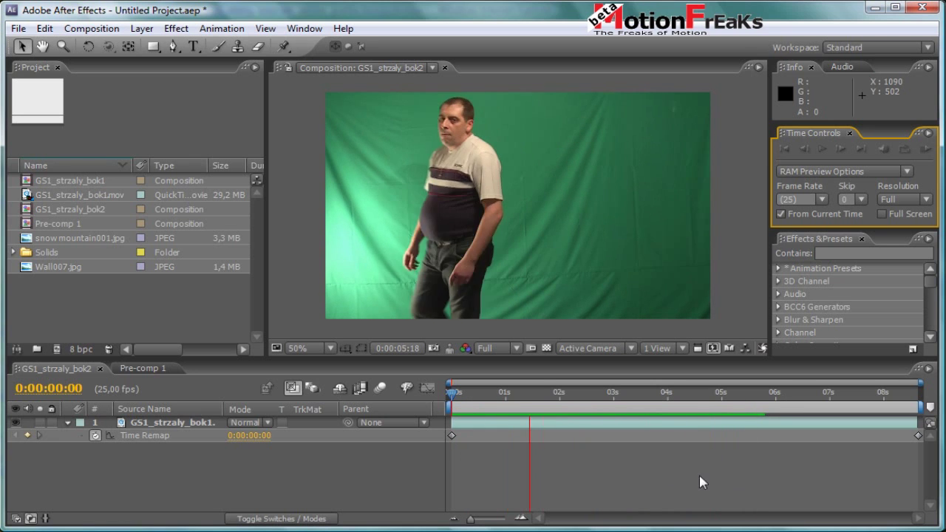
key("space")
left_click_drag(450, 401, 916, 396)
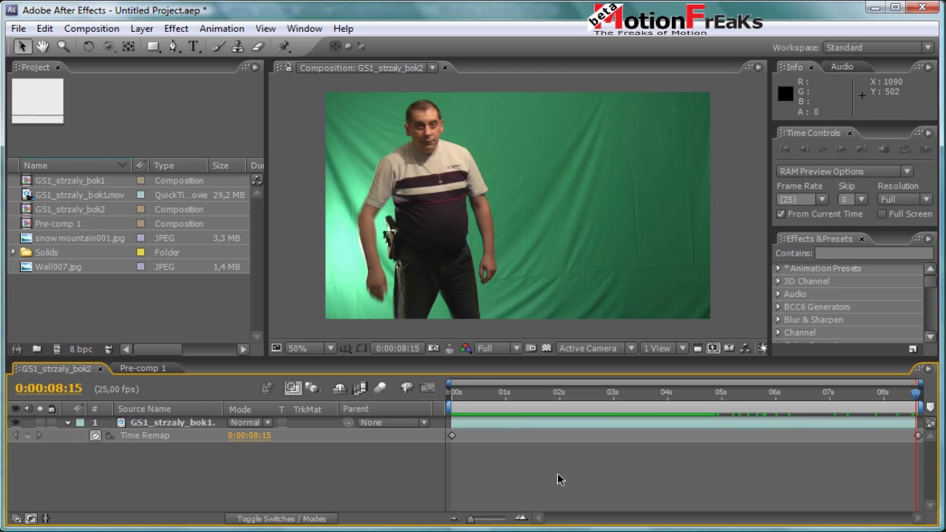
left_click_drag(916, 393, 446, 395)
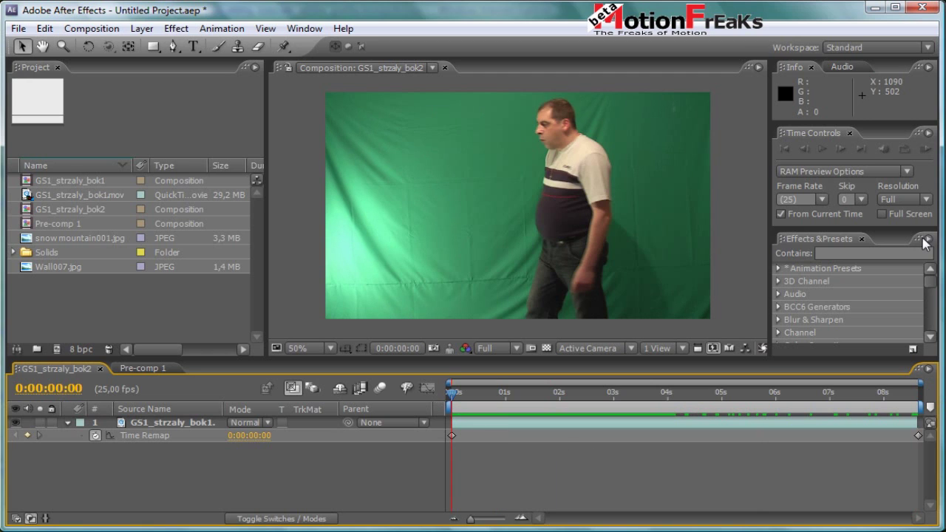
Step: Set preview resolution to Half, then RAM-preview the clip from the start and stop it
left_click(925, 199)
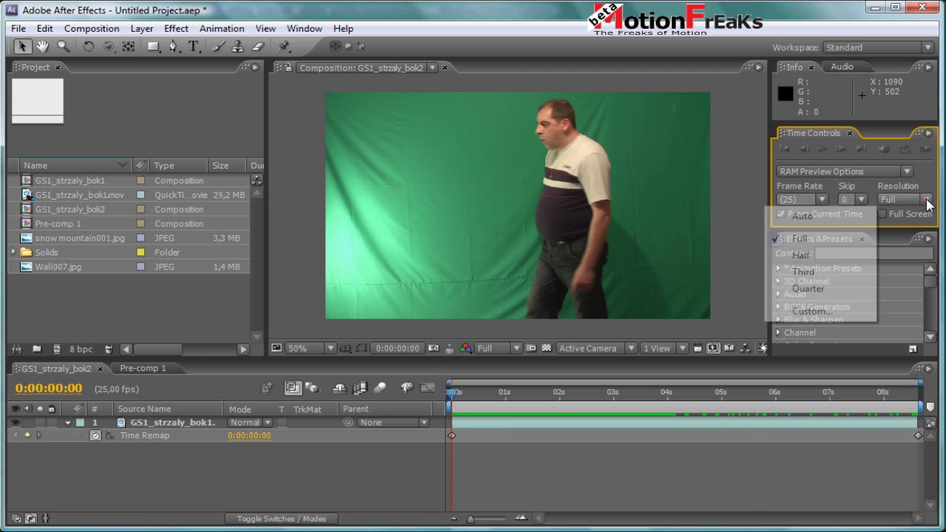
left_click(801, 255)
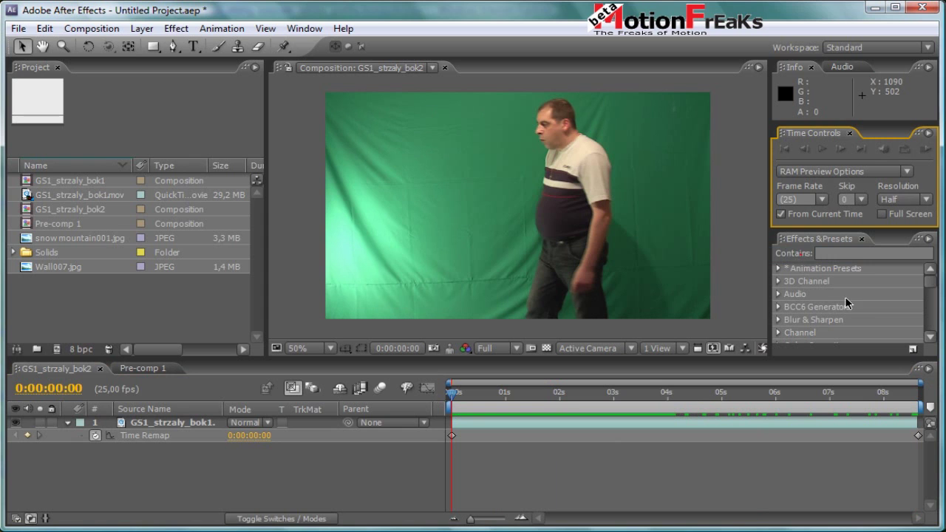
left_click(925, 149)
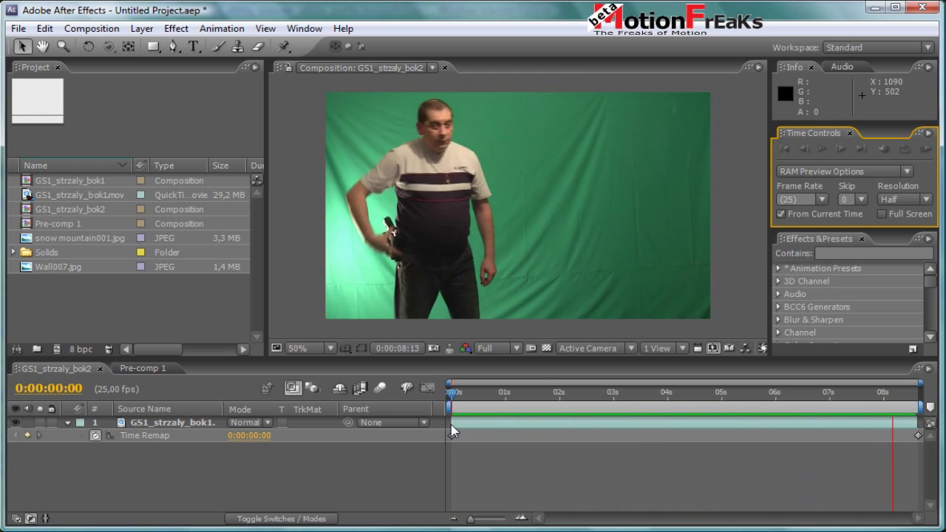
left_click(452, 399)
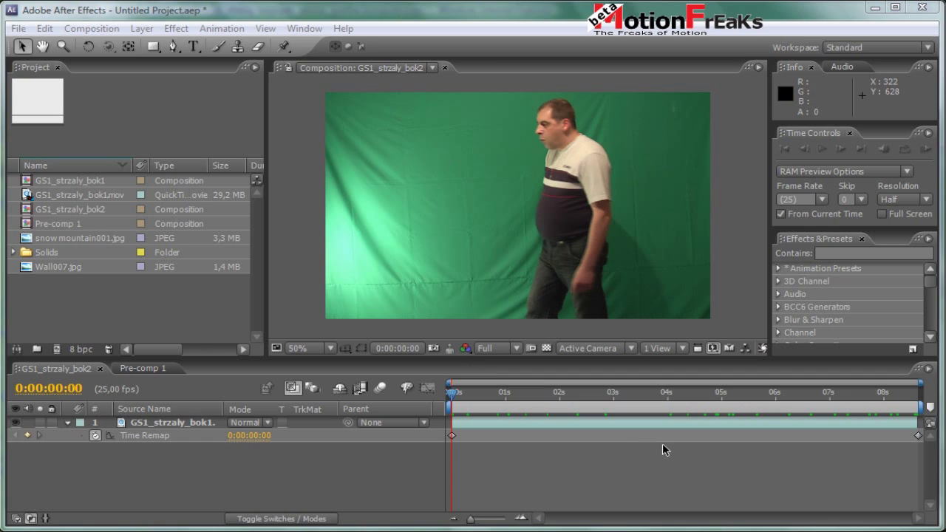
Step: Add Time Remap keyframes at 0:00:03:00 and 0:00:06:00 between the start and end keys
left_click(451, 436)
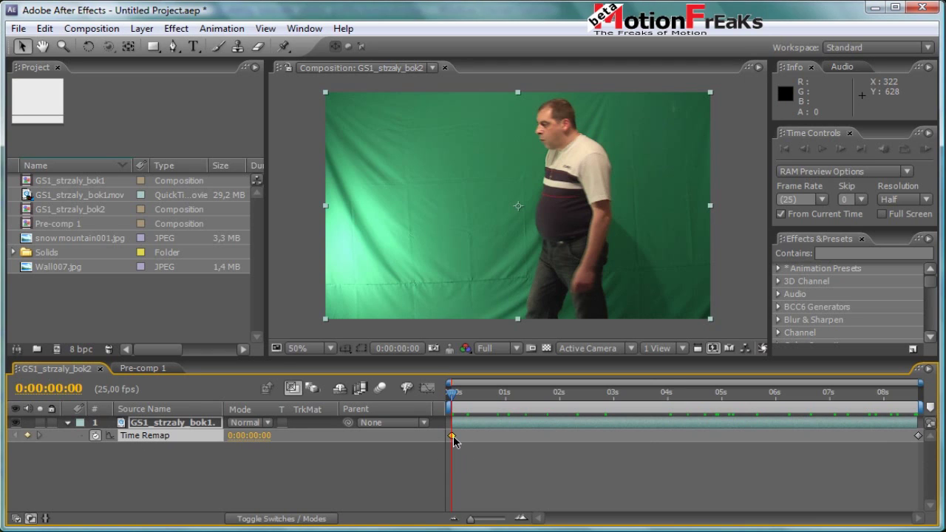
left_click(918, 436)
left_click(677, 468)
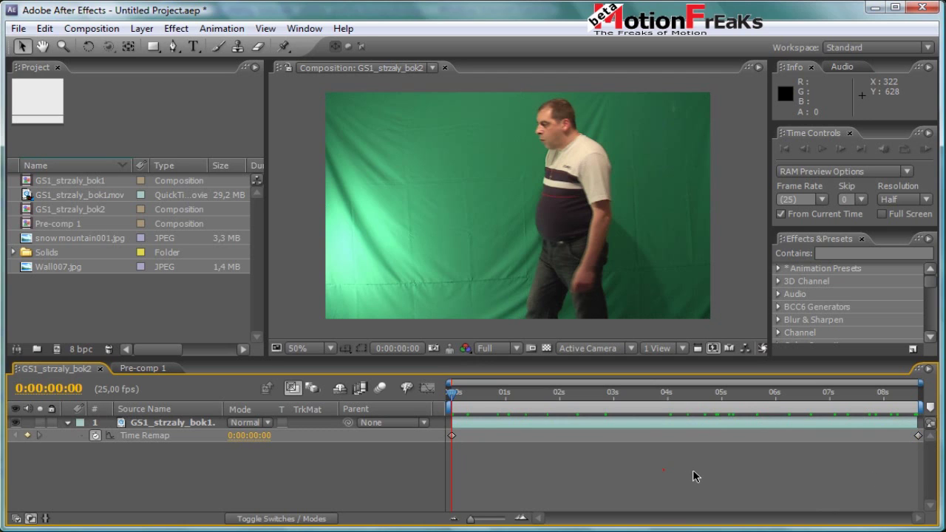
left_click_drag(466, 391, 614, 397)
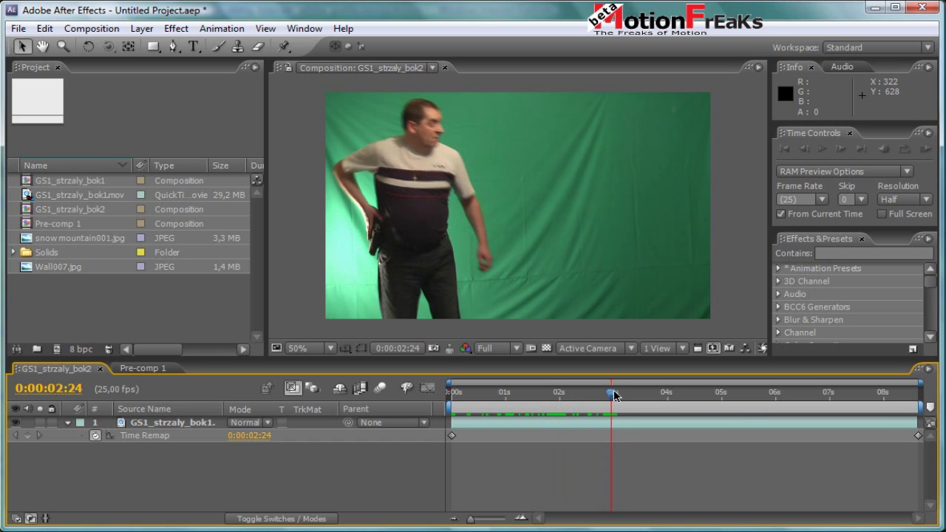
left_click_drag(614, 396, 617, 396)
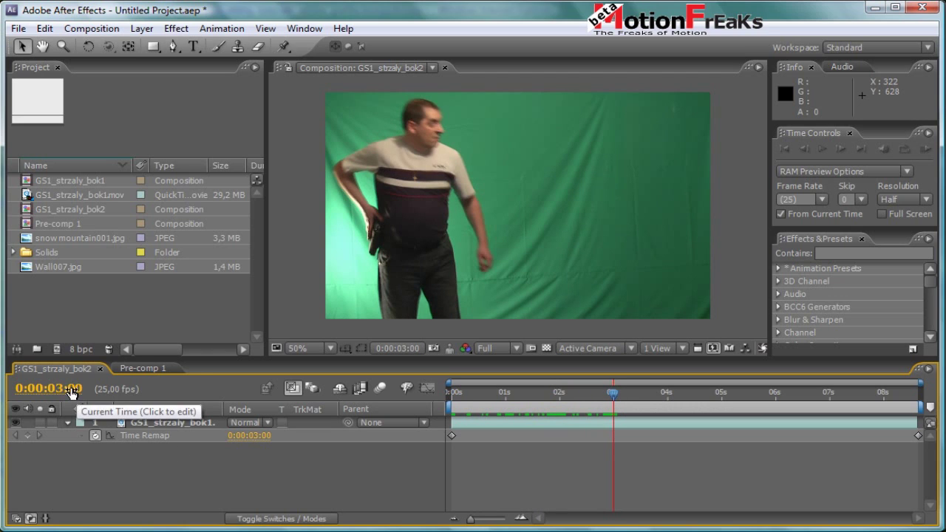
left_click(27, 436)
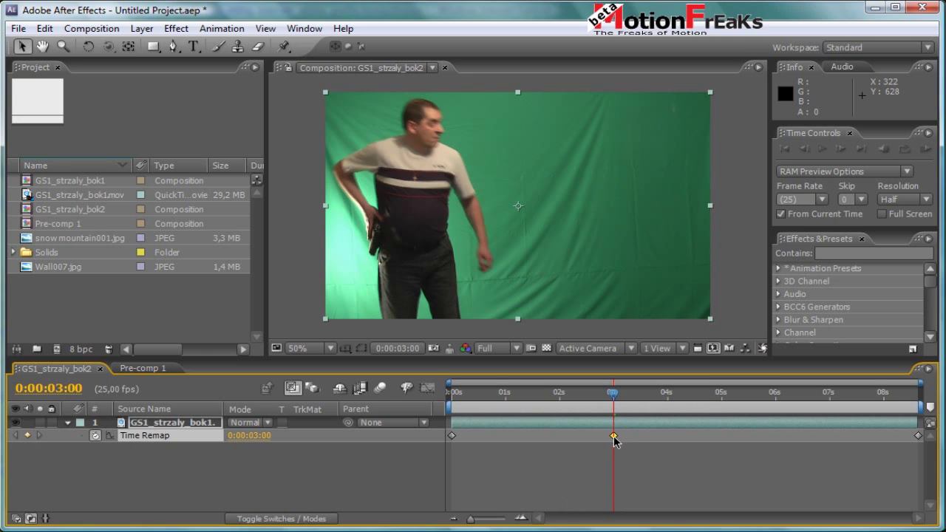
left_click_drag(615, 395, 774, 399)
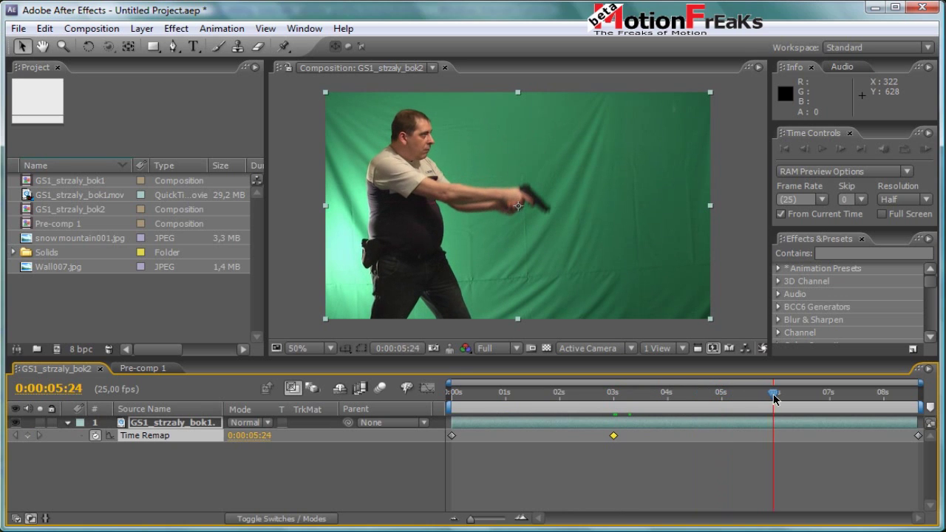
left_click_drag(774, 399, 775, 397)
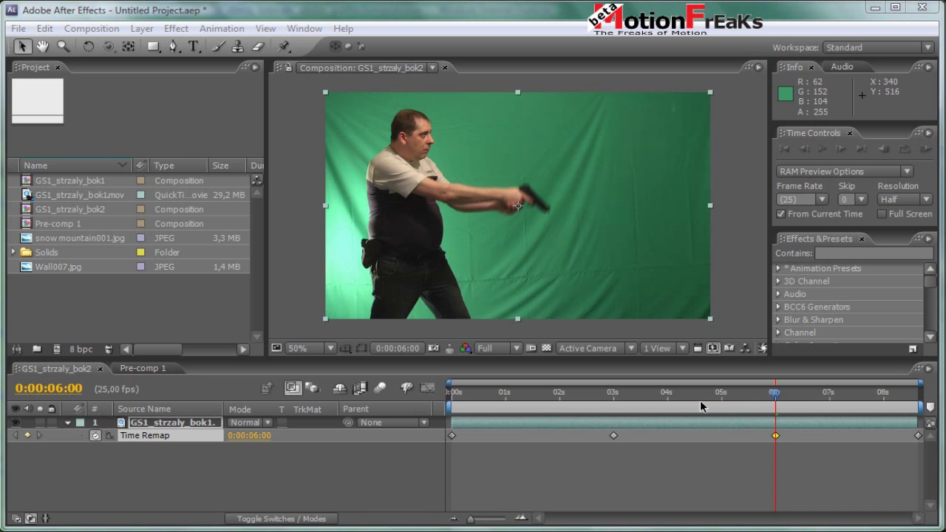
mouse_move(633, 403)
left_mouse_down()
mouse_move(439, 403)
mouse_move(779, 393)
left_mouse_up()
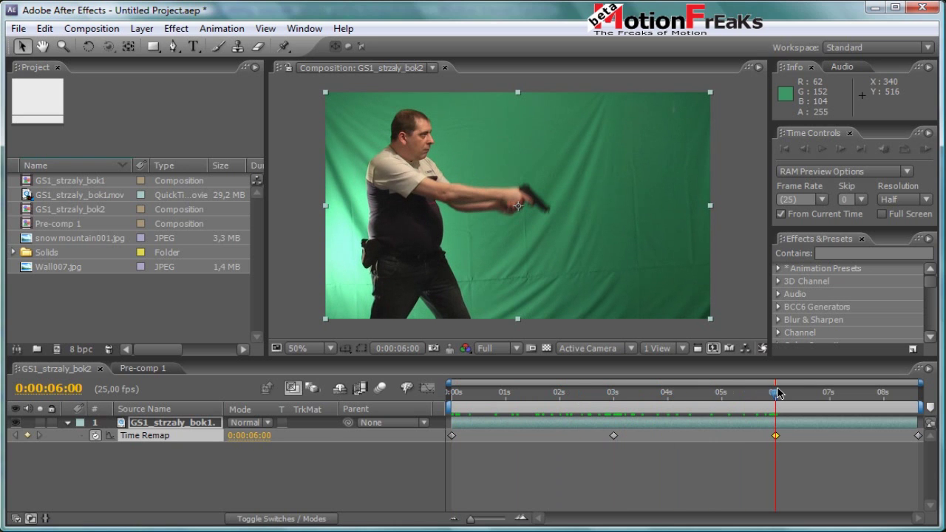
Step: Slide the 0:00:06:00 Time Remap keyframe earlier, snapping it to the playhead at 0:00:04:00
mouse_move(778, 393)
left_mouse_down()
mouse_move(932, 398)
mouse_move(612, 417)
left_mouse_up()
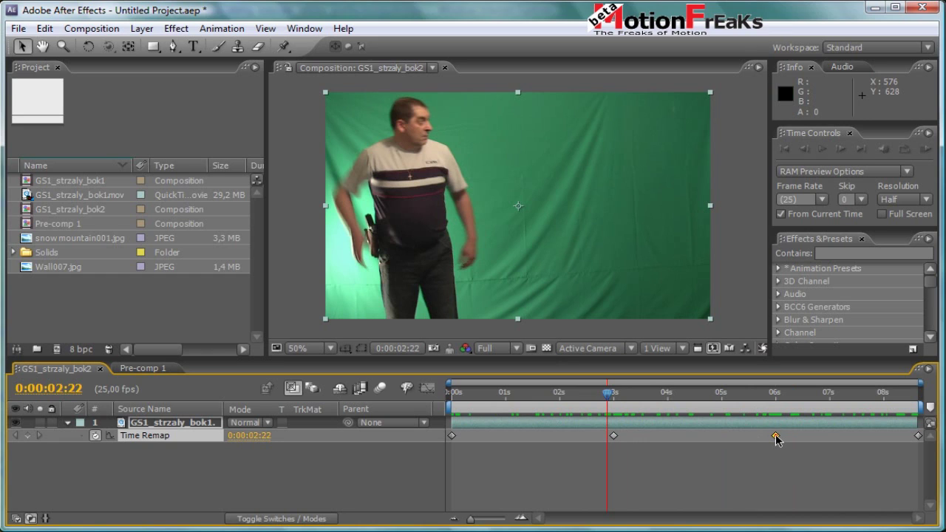
left_click_drag(776, 435, 670, 438)
left_click(668, 393)
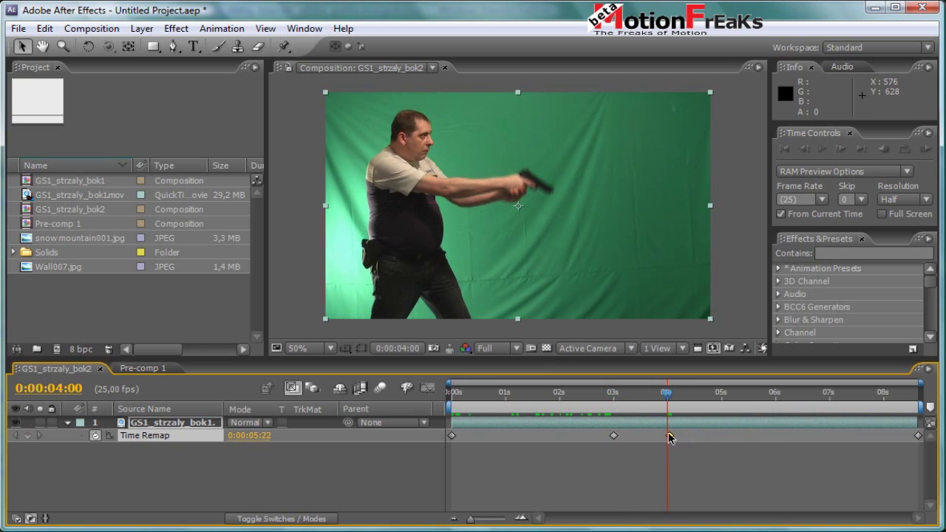
left_click_drag(669, 439, 666, 437)
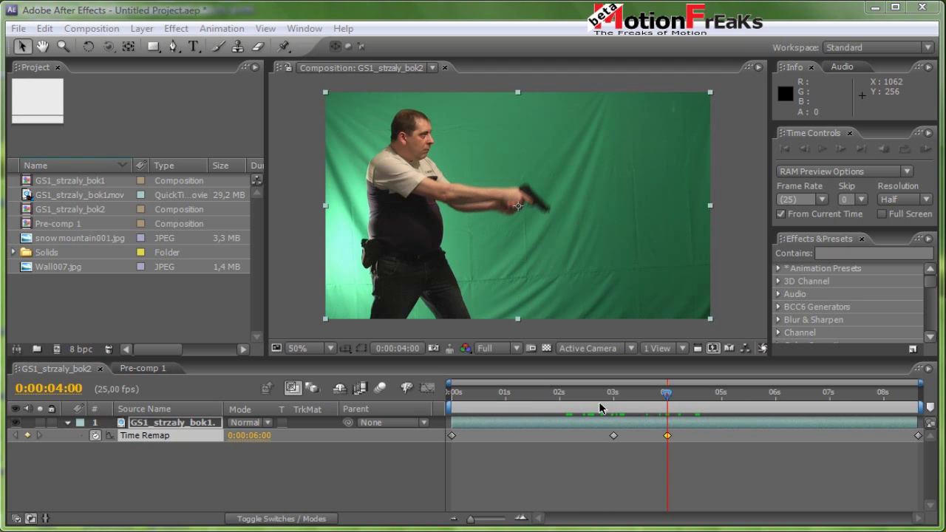
left_click(488, 397)
left_click_drag(471, 401, 440, 397)
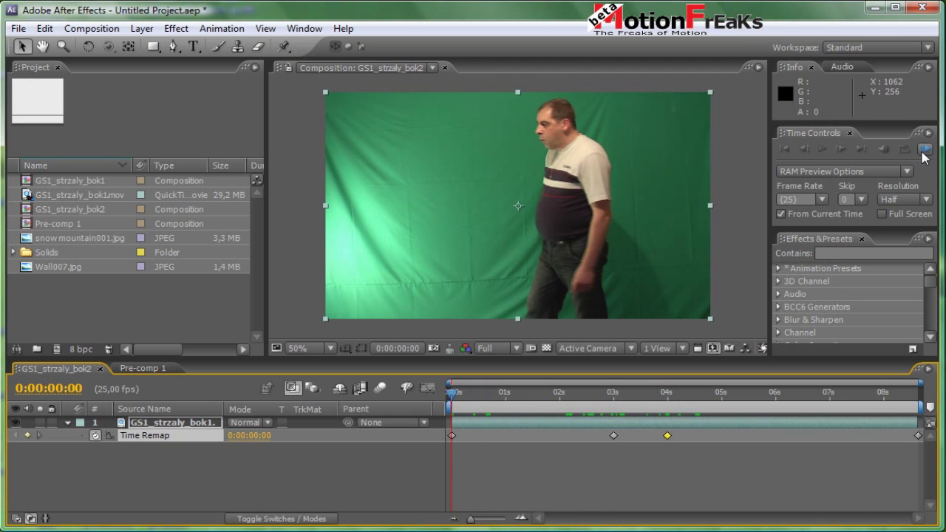
left_click(924, 150)
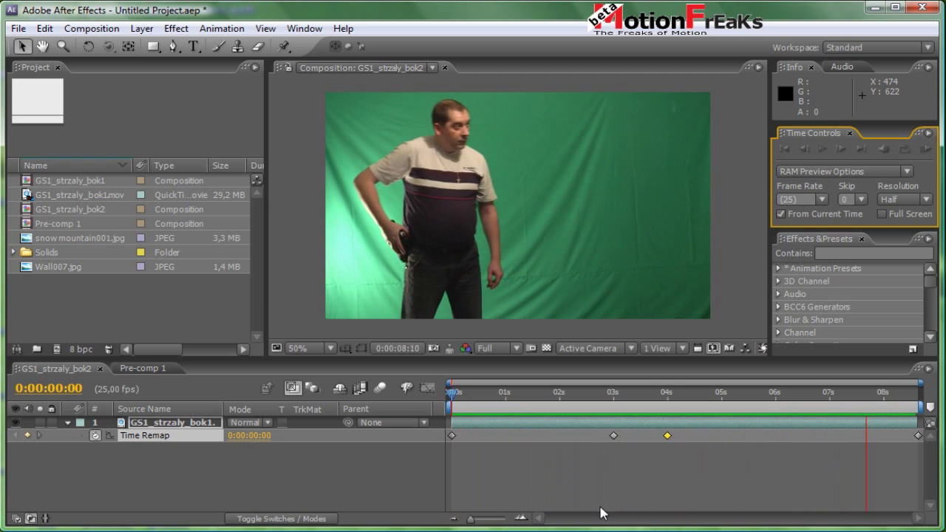
left_click(452, 399)
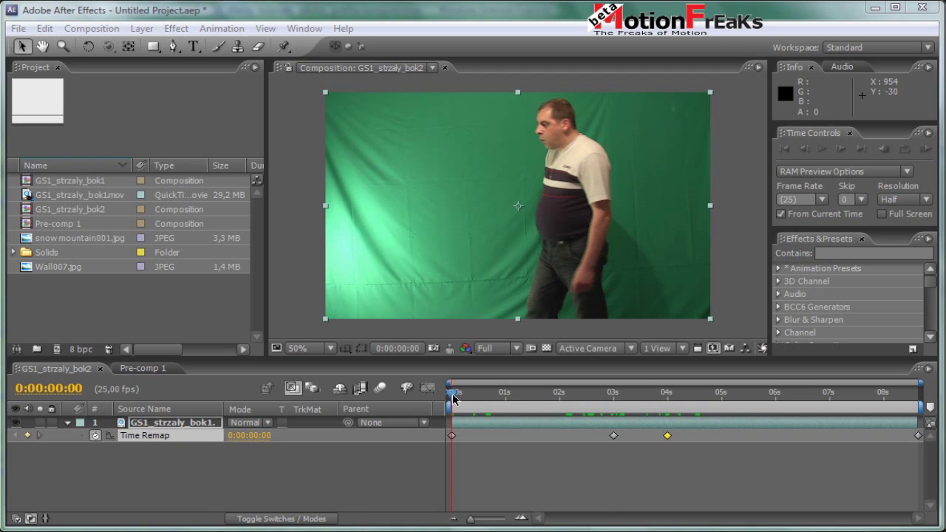
Step: Move the last Time Remap keyframe earlier to about 0:00:06:15
left_click_drag(758, 396, 929, 399)
left_click(102, 393)
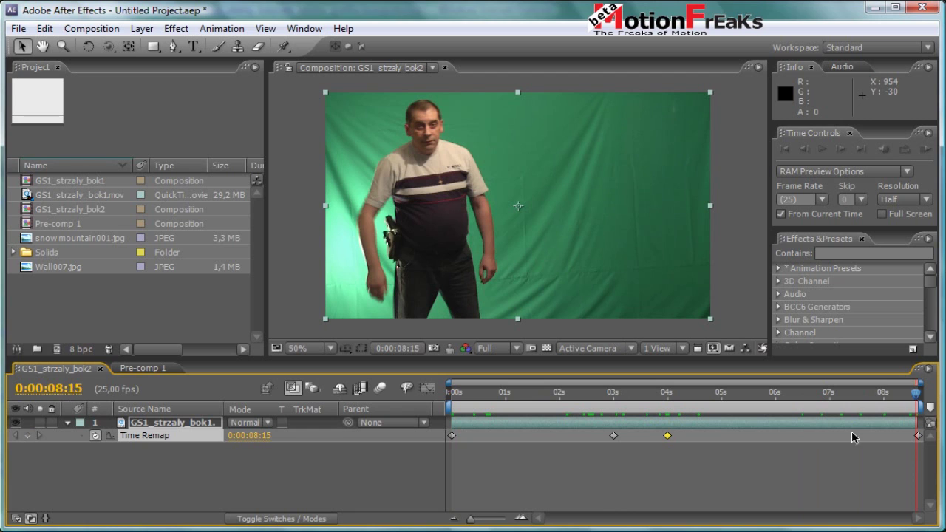
left_click_drag(915, 400, 809, 405)
left_click_drag(918, 435, 808, 435)
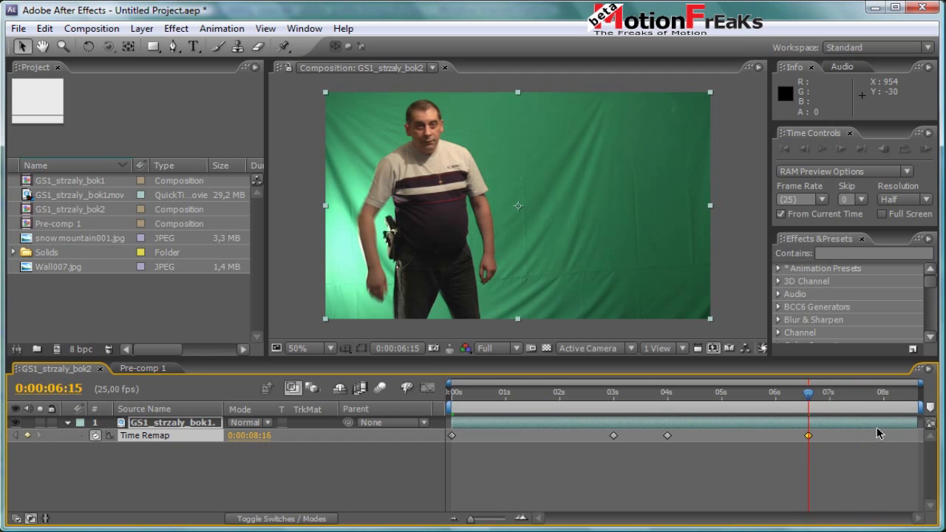
Step: End the work area near 7 seconds, trim the comp to it, and return to 0:00:00:00
left_click_drag(920, 407, 812, 411)
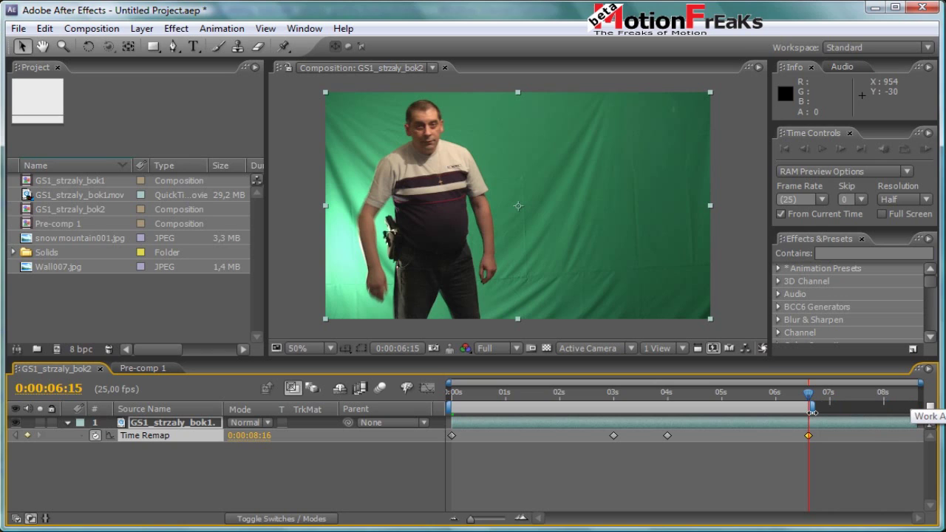
right_click(650, 409)
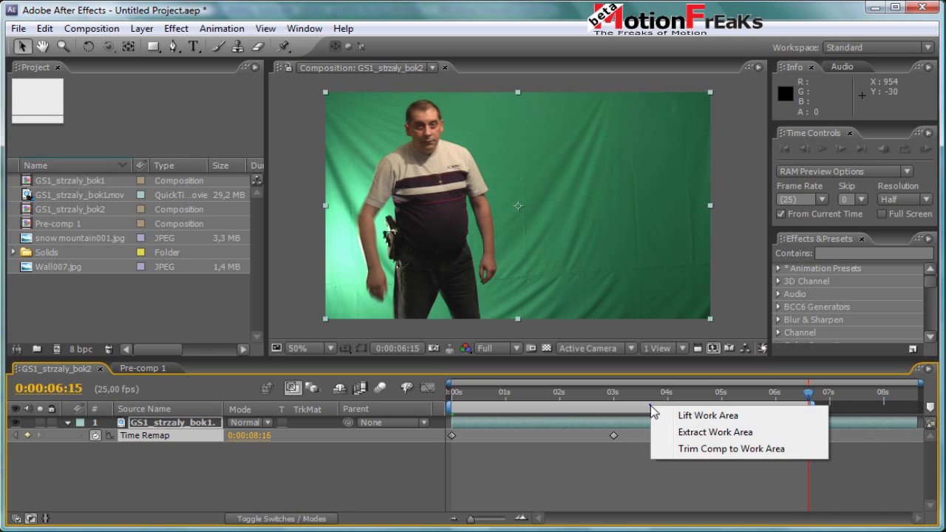
left_click(715, 451)
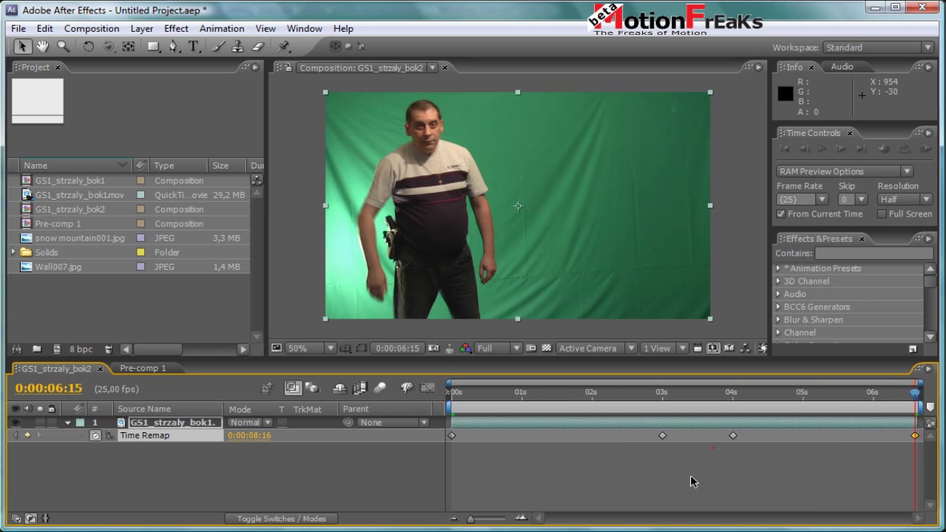
left_click_drag(909, 399, 452, 400)
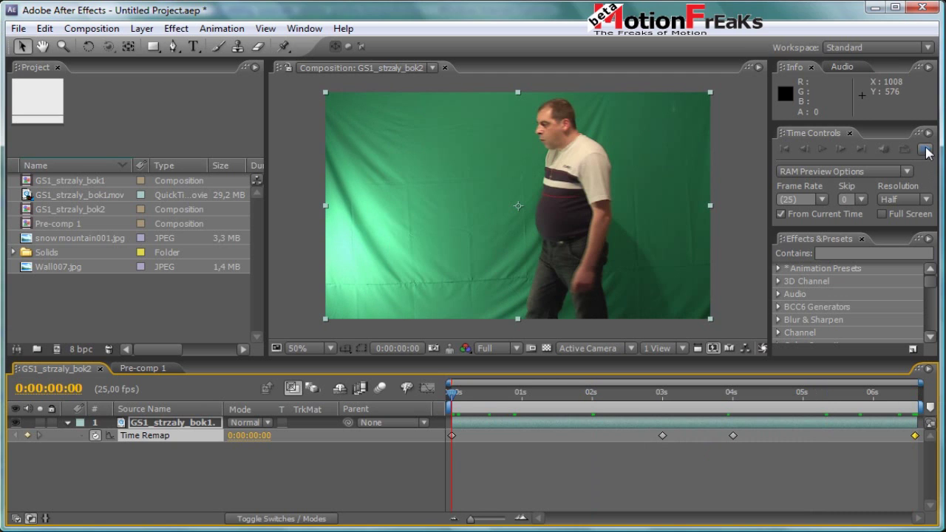
mouse_move(452, 392)
left_mouse_down()
mouse_move(917, 393)
mouse_move(443, 393)
left_mouse_up()
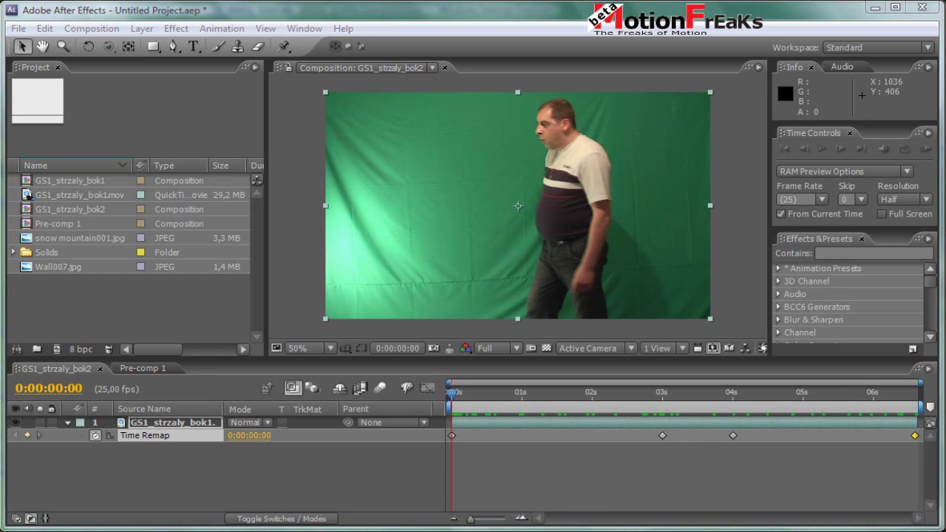
left_click(926, 150)
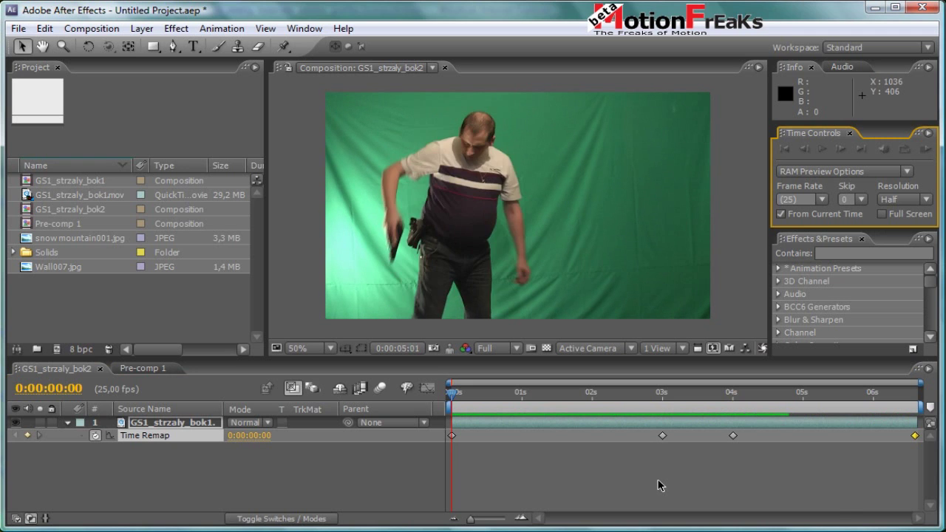
key("KP_0")
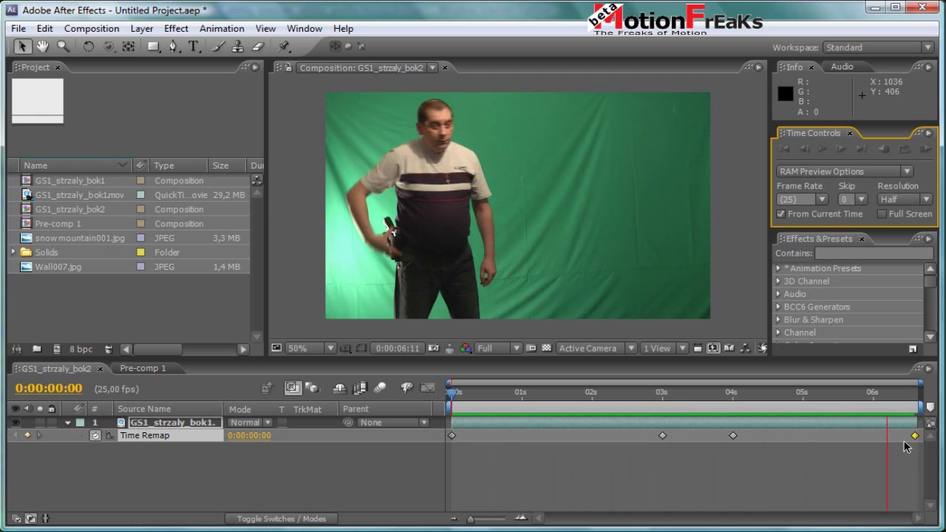
left_click(453, 399)
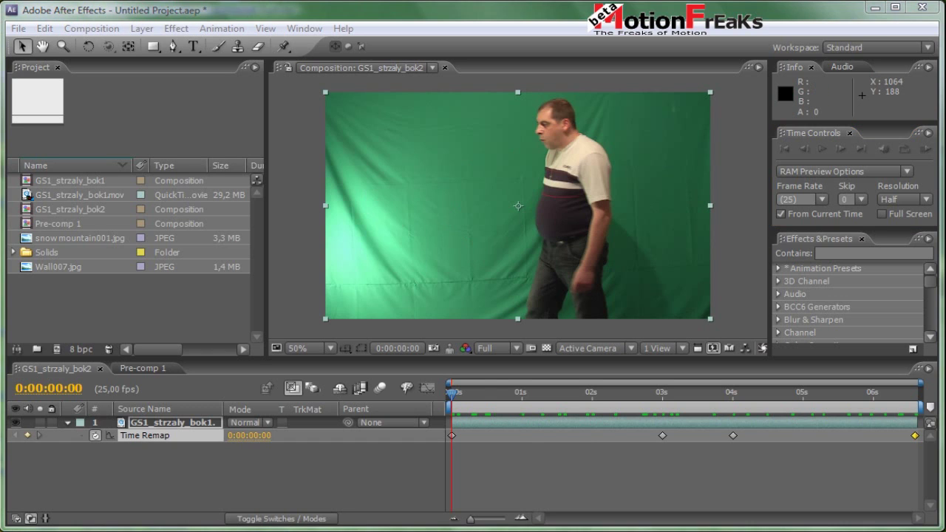
Step: Build composition GS1_strzaly_bok3 from the GS1_strzaly_bok1.mov footage
left_click(70, 200)
left_click_drag(70, 200, 57, 350)
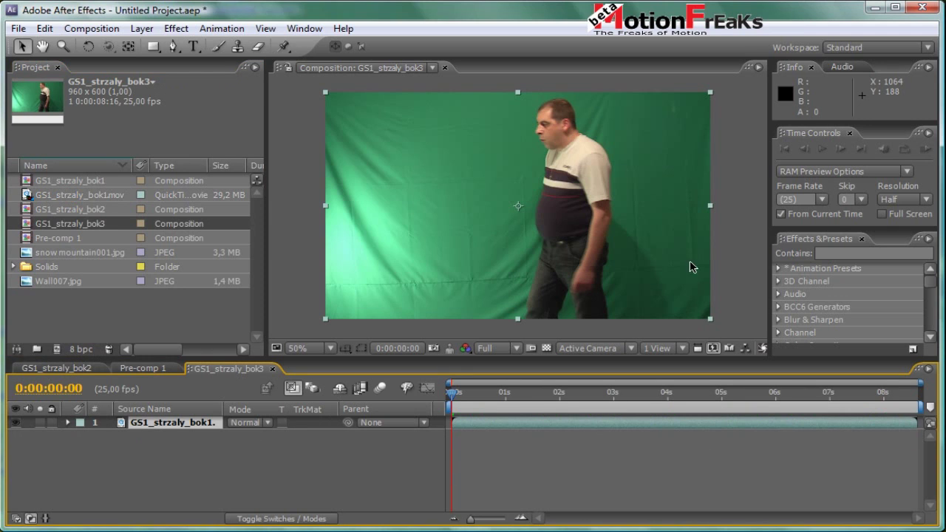
Step: Minimize After Effects, browse the Green Screen downloads to Strzał w rękę, then restore After Effects
left_click(874, 6)
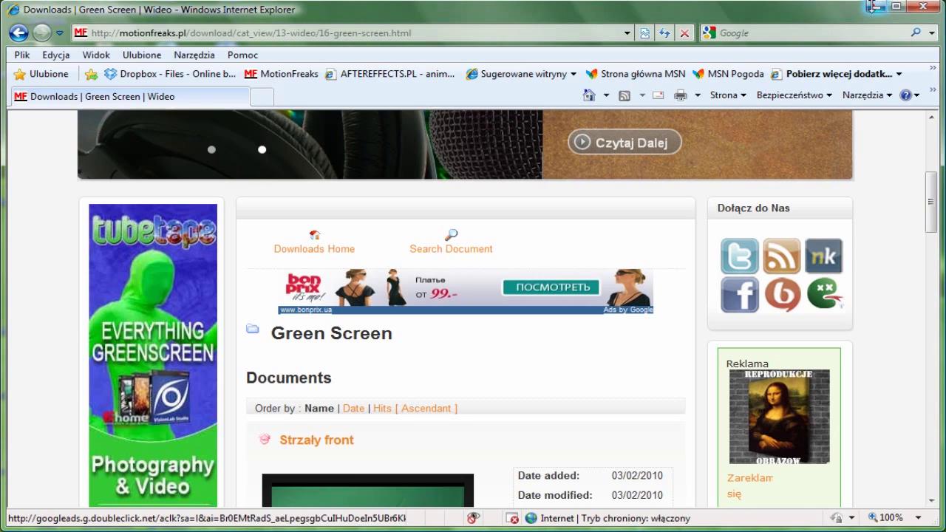
scroll(597, 279, "up", 4)
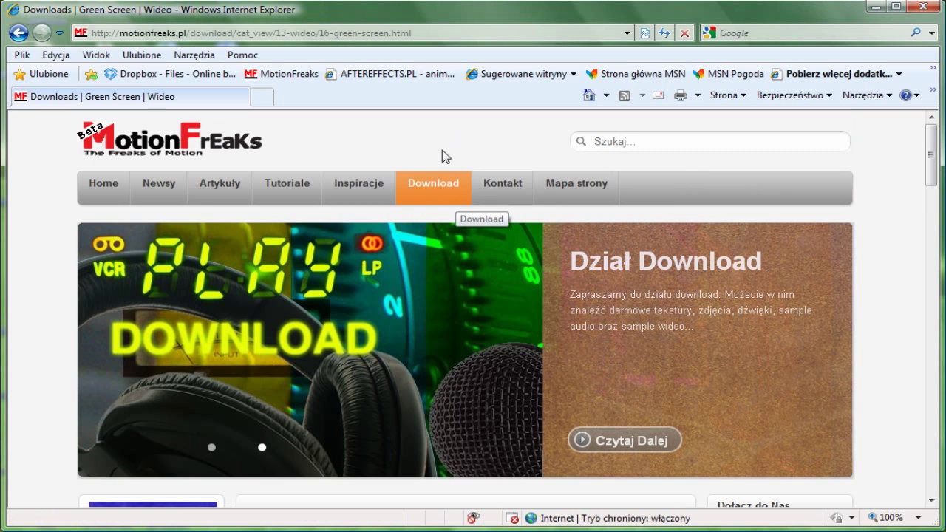
scroll(439, 173, "down", 5)
scroll(453, 219, "down", 4)
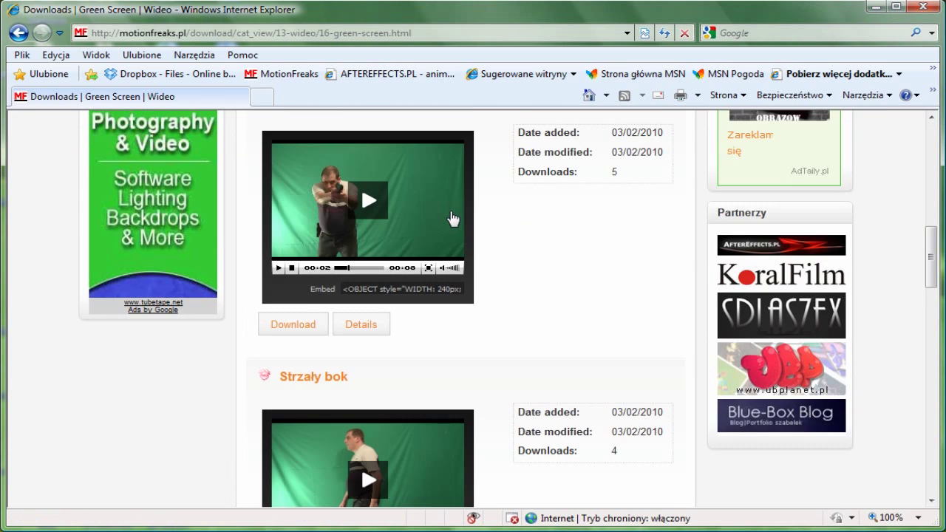
scroll(545, 331, "up", 3)
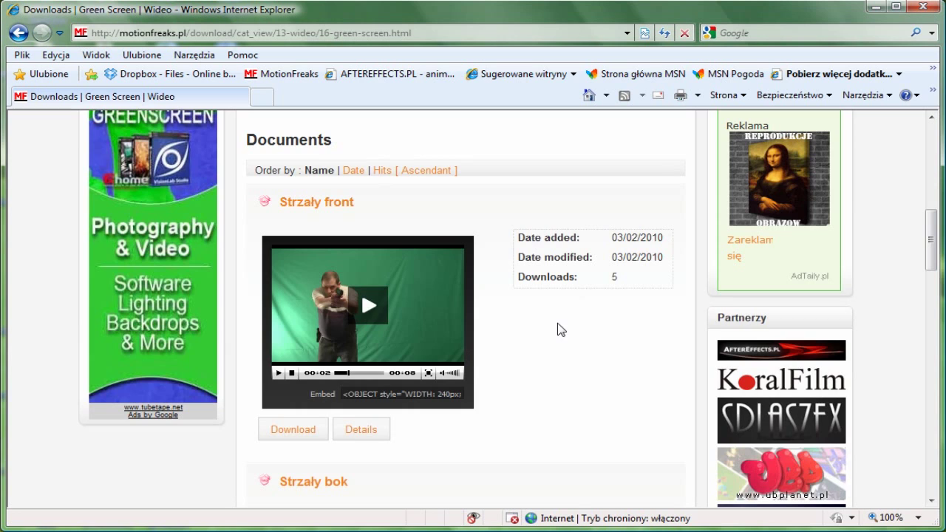
scroll(553, 325, "down", 10)
scroll(555, 312, "down", 5)
scroll(555, 317, "down", 2)
scroll(552, 311, "down", 3)
scroll(510, 406, "down", 5)
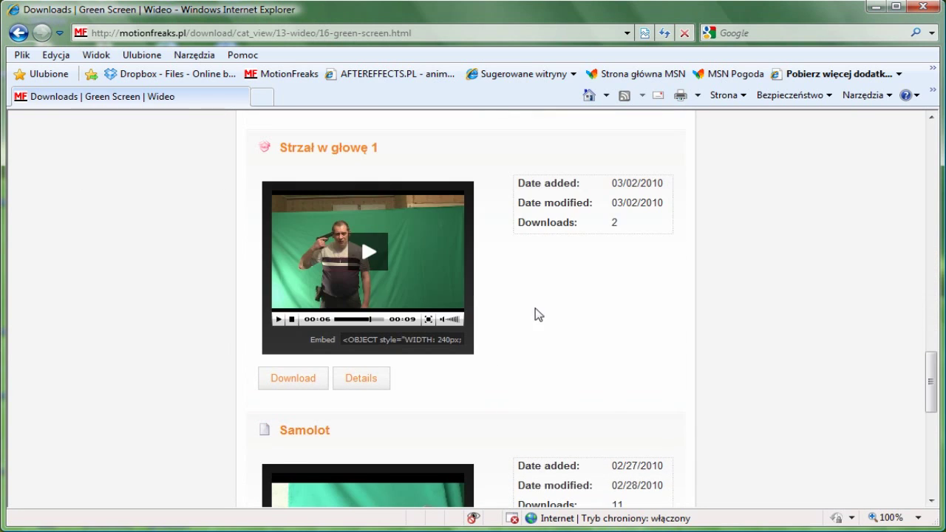
scroll(529, 316, "down", 6)
scroll(534, 319, "down", 7)
scroll(532, 319, "up", 14)
scroll(547, 281, "up", 9)
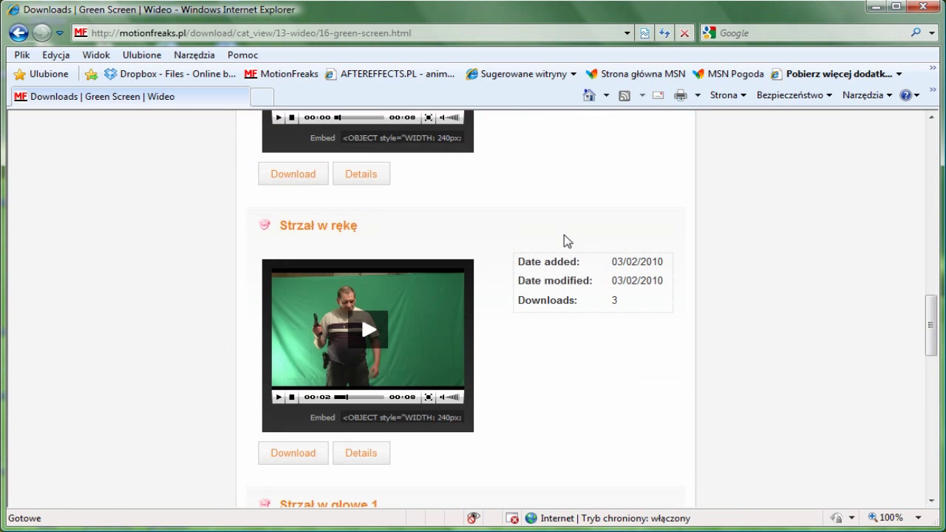
mouse_move(150, 531)
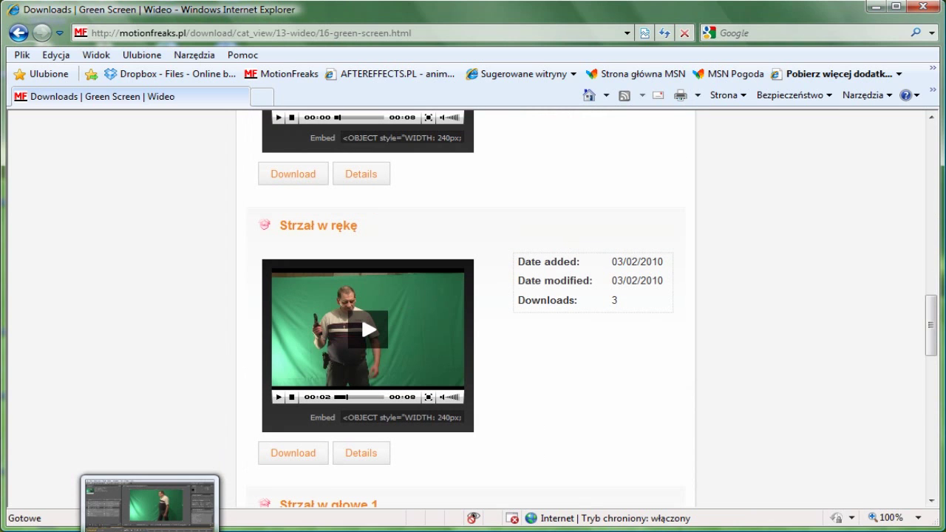
left_click(150, 502)
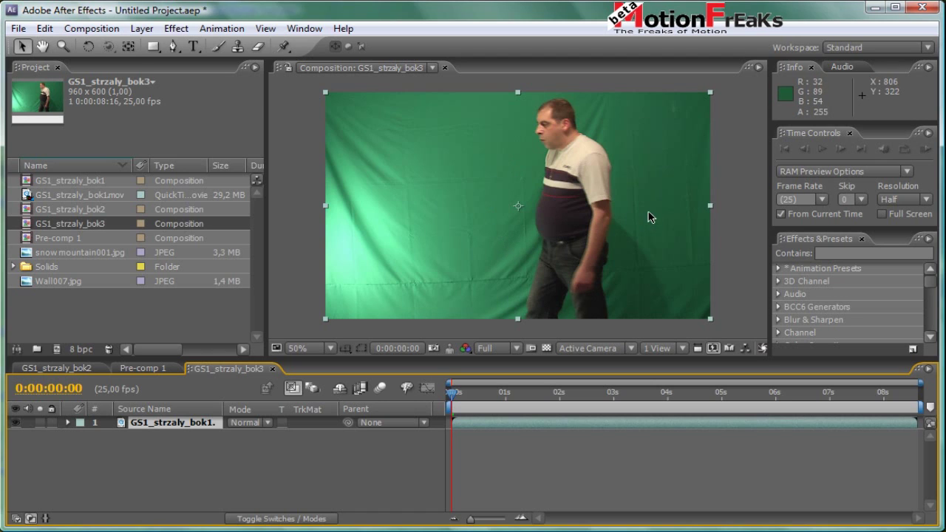
Step: Open Composition Settings for GS1_strzaly_bok3 and start entering the new 0:00:10:15 duration
left_click(92, 29)
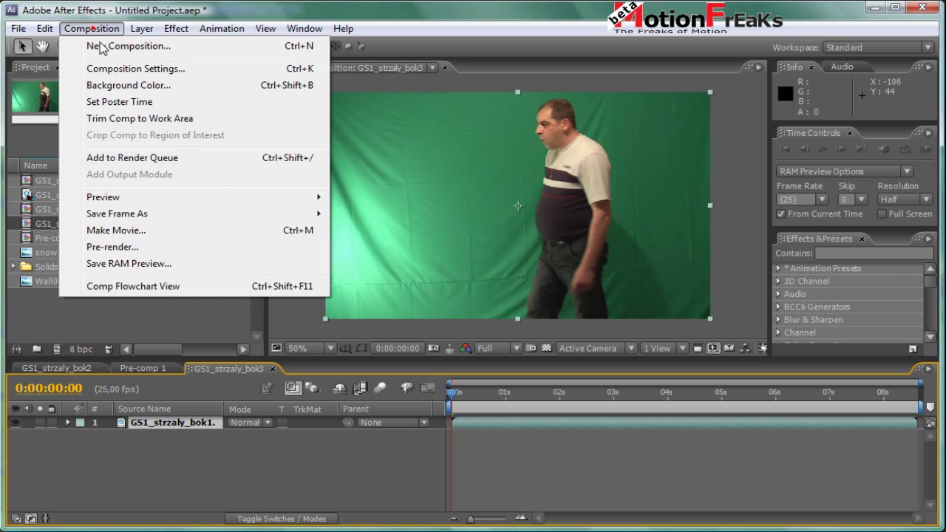
left_click(109, 69)
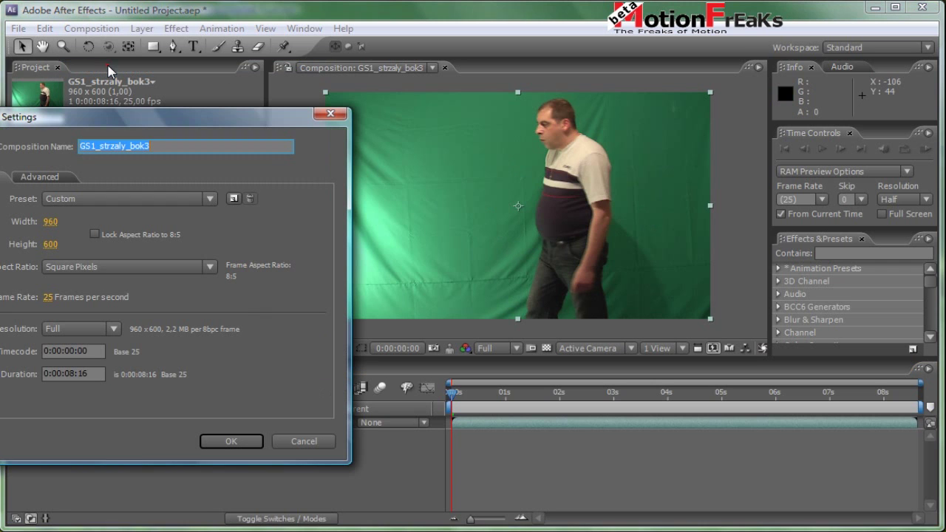
left_click(87, 370)
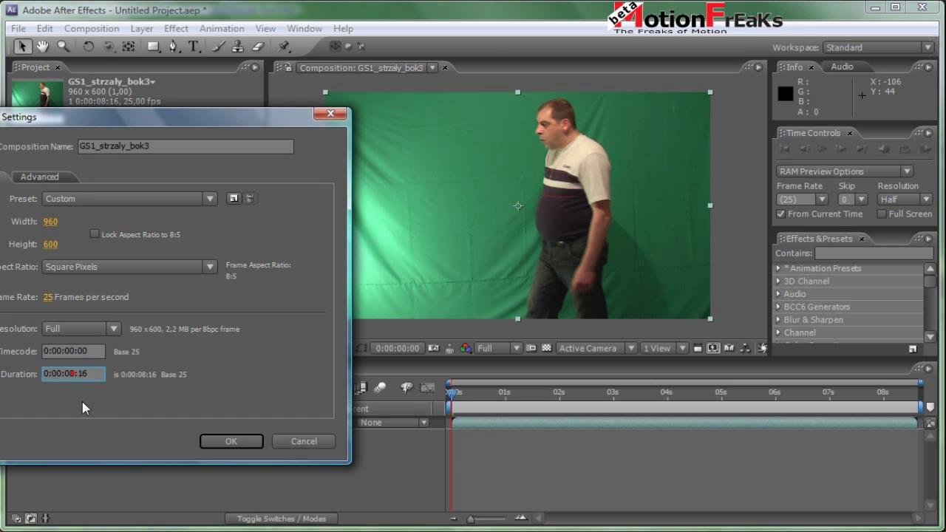
type("10")
key("BackSpace")
Step: Finish and confirm the 0:00:10:15 duration, then zoom the timeline to show all ten seconds
type("5")
left_click(215, 441)
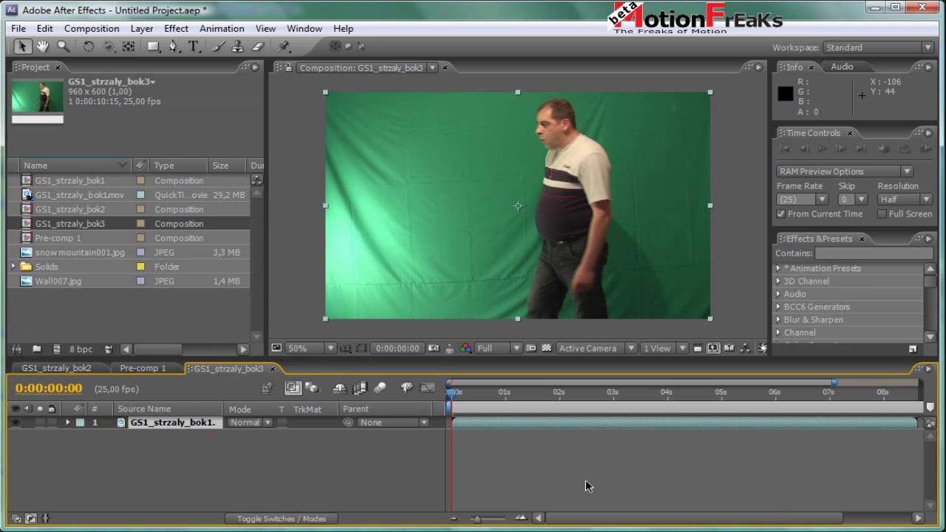
left_click_drag(479, 524, 461, 525)
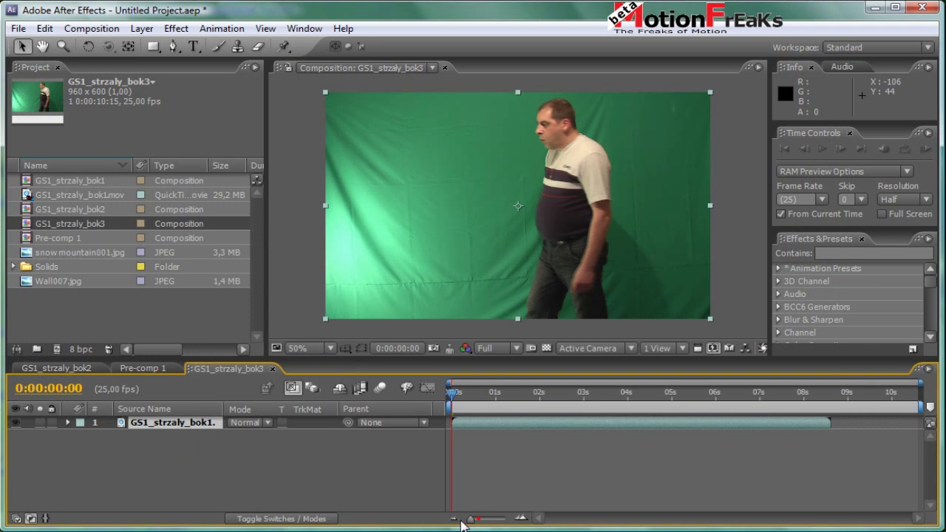
Step: Move the playhead to about 3 seconds and enable time remapping on the clip layer
left_click_drag(453, 392, 581, 397)
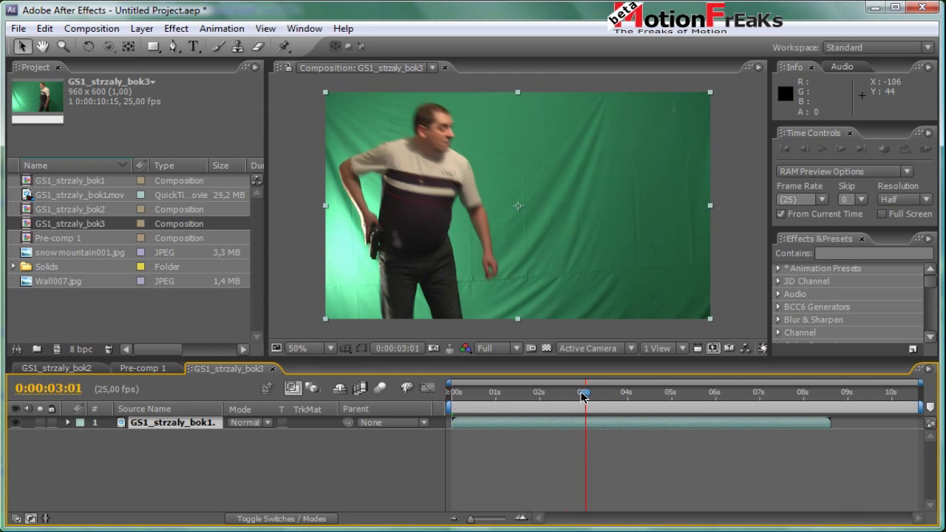
right_click(535, 428)
mouse_move(583, 235)
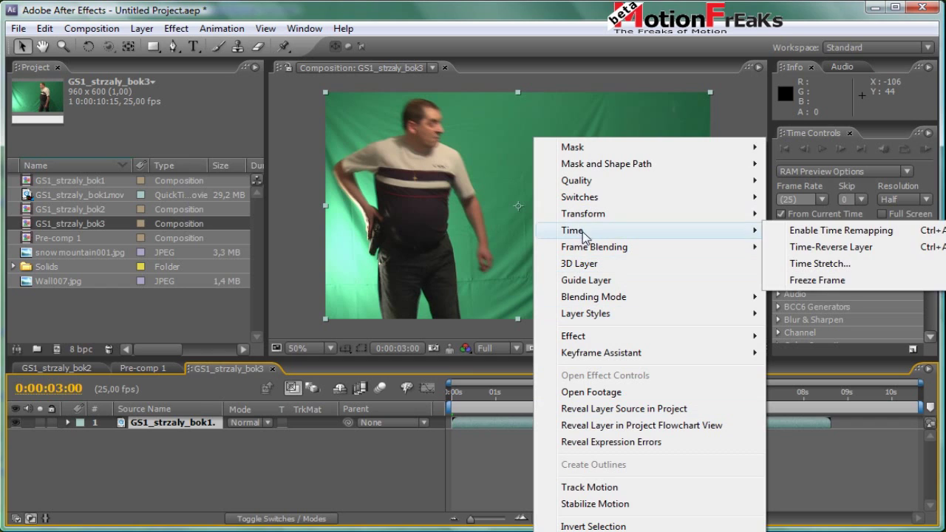
left_click(830, 229)
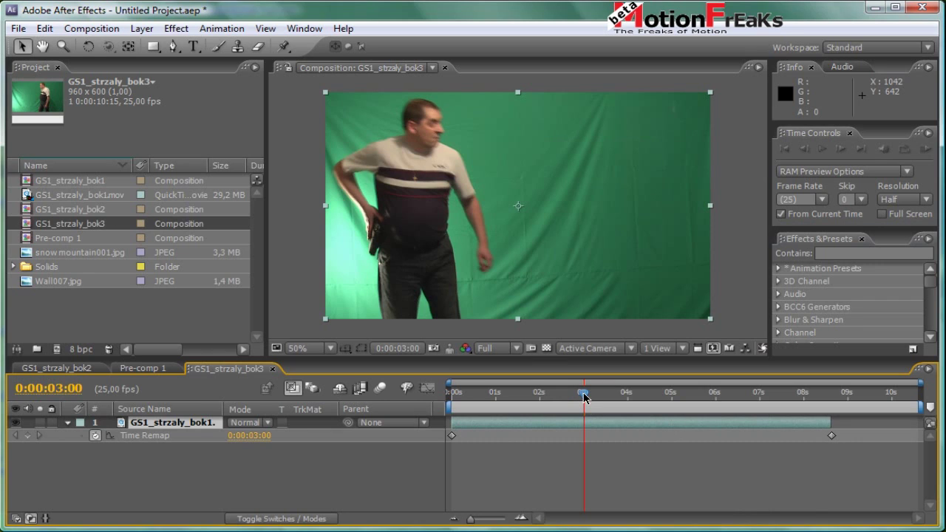
Step: Add Time Remap keyframes at 3 seconds and at the man's aiming frame, shifting the latter later
left_click(27, 435)
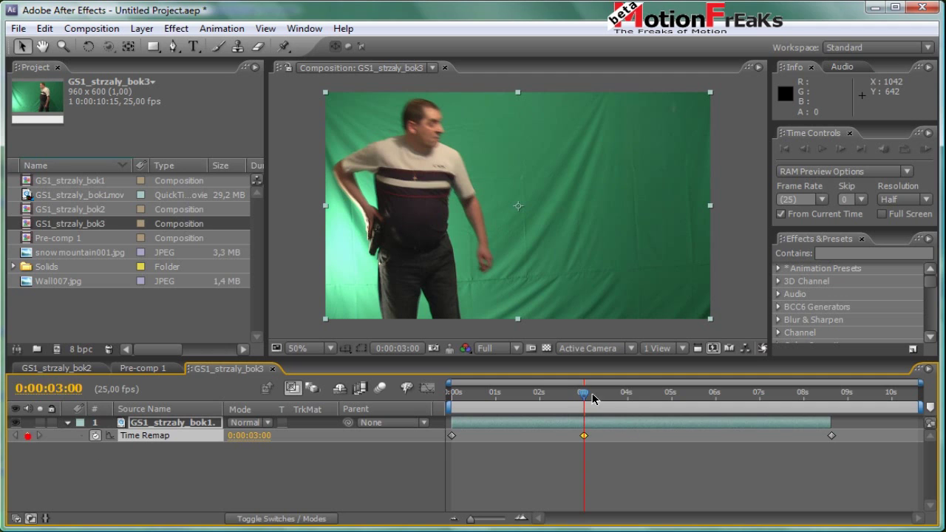
left_click_drag(584, 394, 713, 400)
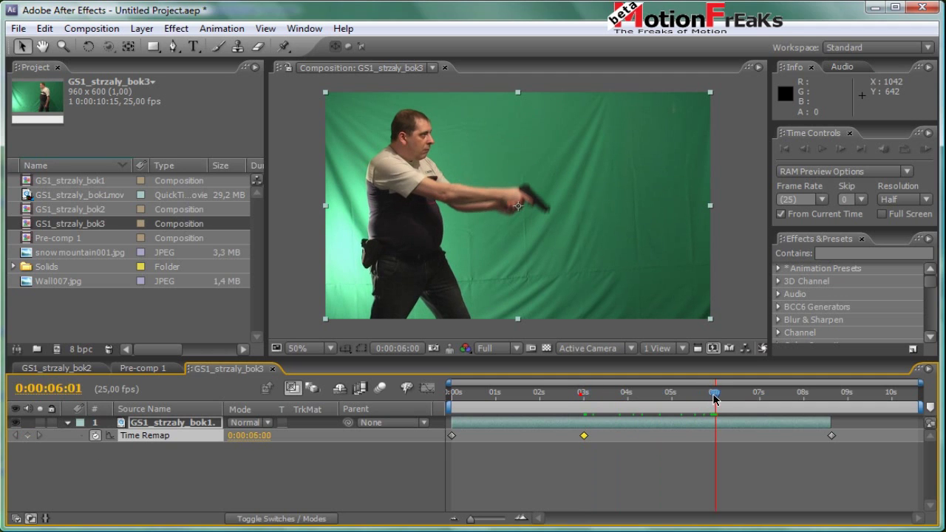
key("Page_Up")
left_click(27, 436)
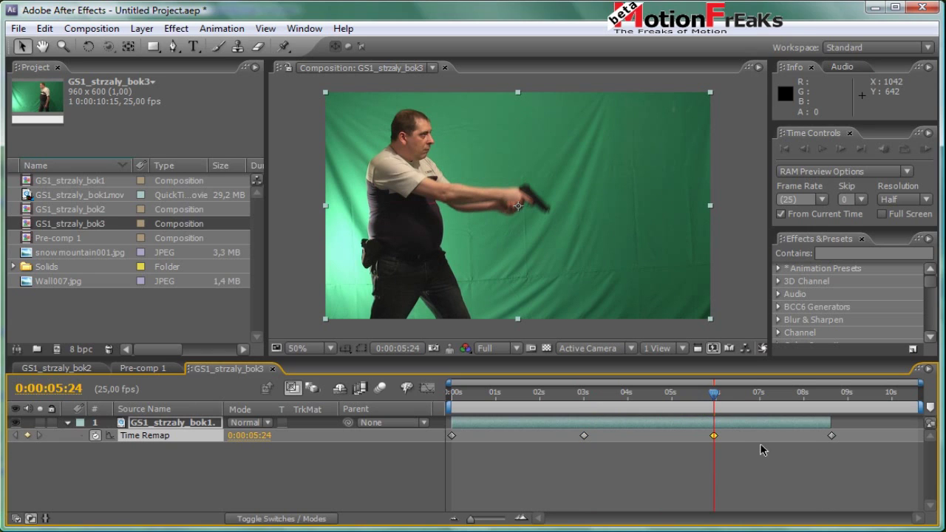
left_click_drag(713, 435, 806, 436)
Step: Snap a Time Remap keyframe to 8 seconds and set the final keyframe to 0:00:08:14
left_click_drag(714, 393, 805, 395)
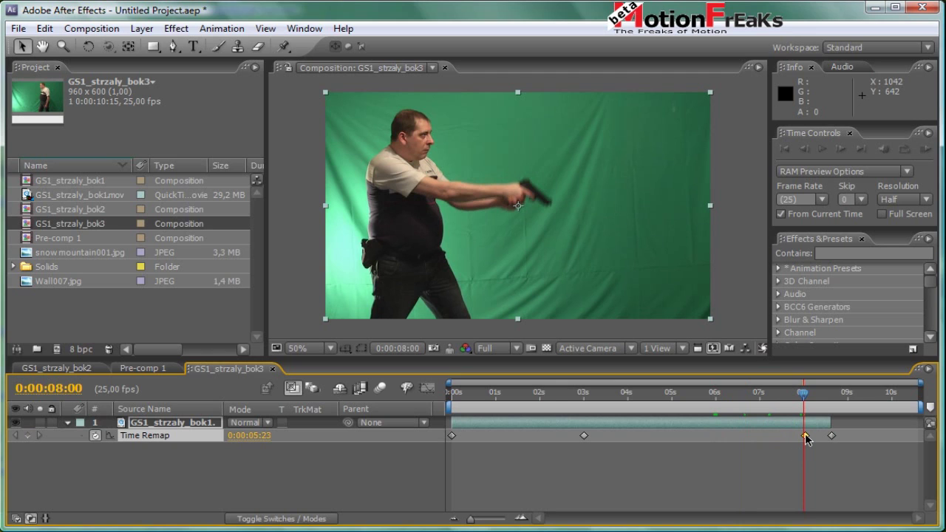
left_click_drag(806, 436, 916, 423)
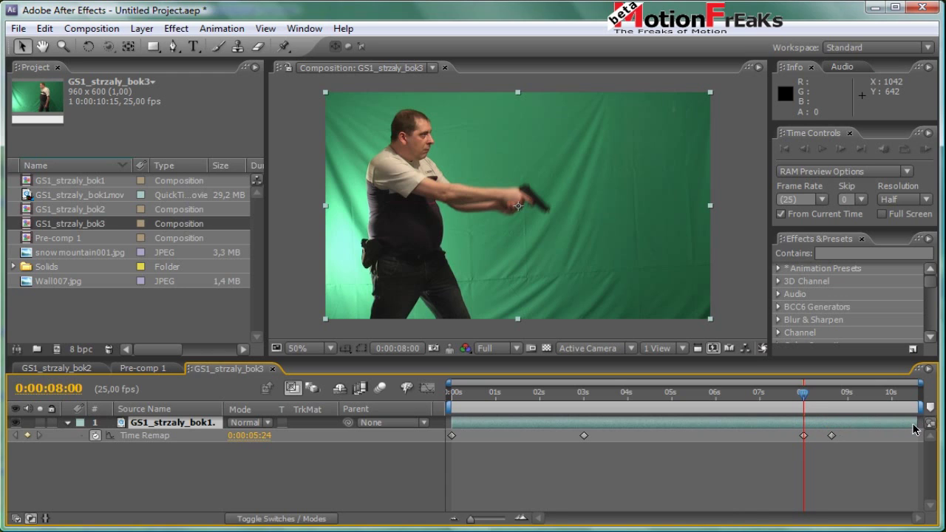
left_click_drag(805, 401, 917, 393)
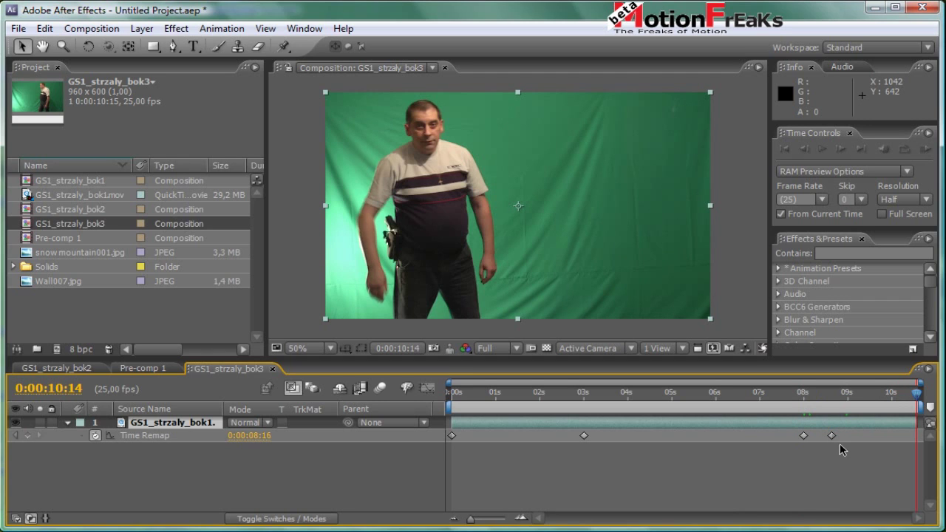
mouse_move(832, 436)
left_mouse_down()
mouse_move(917, 439)
mouse_move(920, 405)
left_mouse_up()
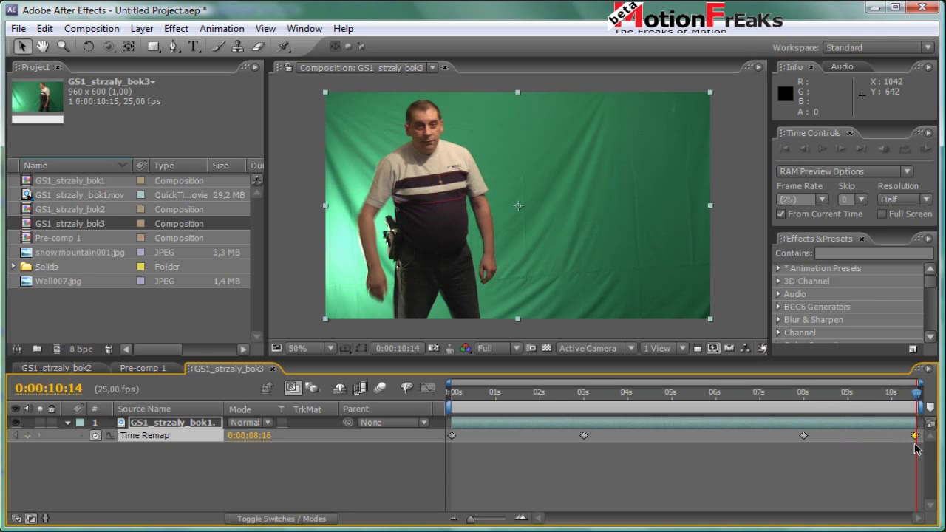
left_click_drag(916, 438, 917, 439)
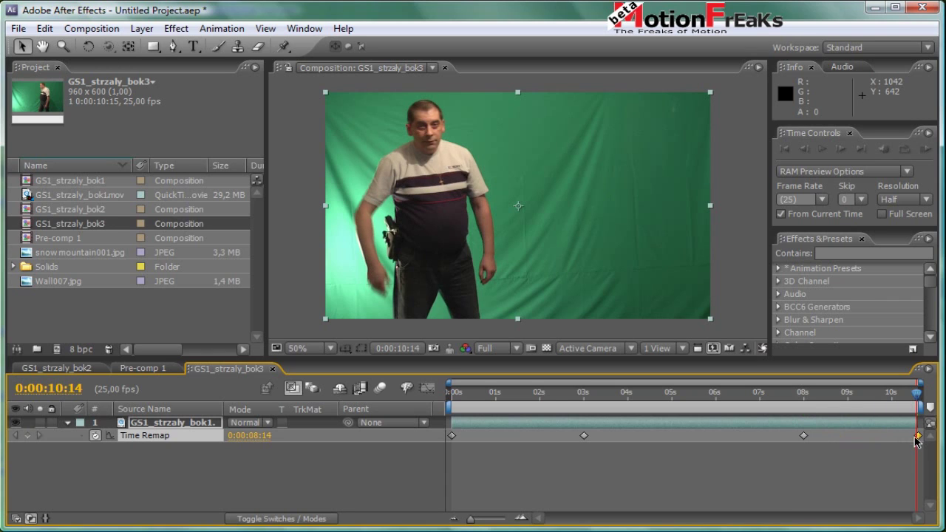
left_click_drag(917, 392, 436, 416)
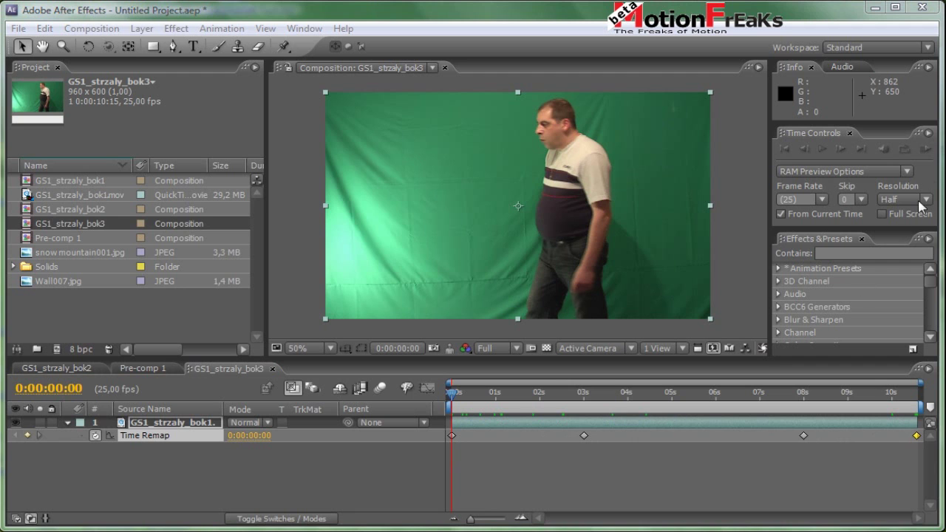
left_click(924, 148)
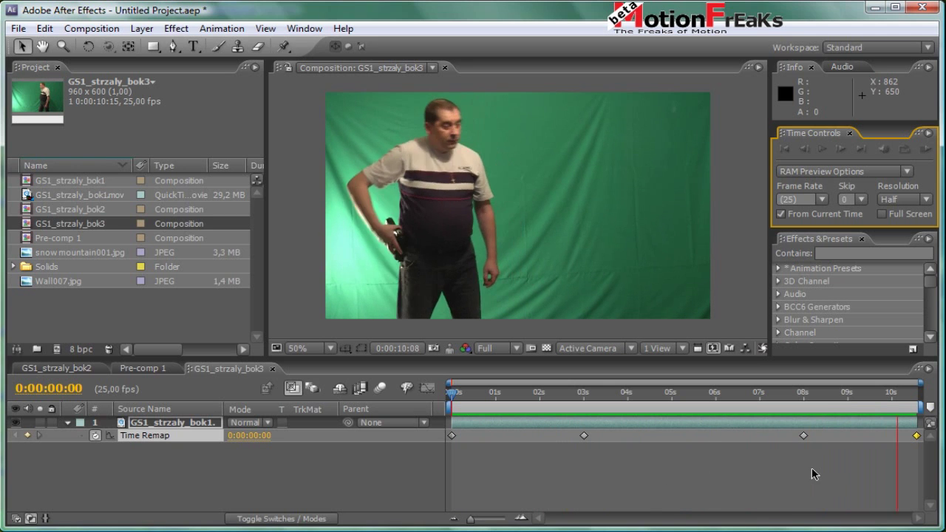
left_click(454, 407)
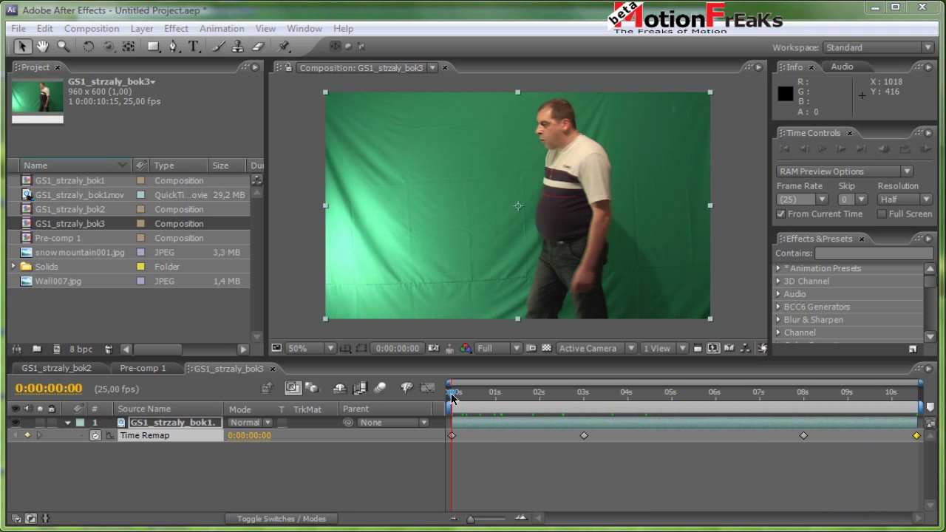
mouse_move(529, 398)
left_mouse_down()
mouse_move(671, 398)
mouse_move(553, 398)
left_mouse_up()
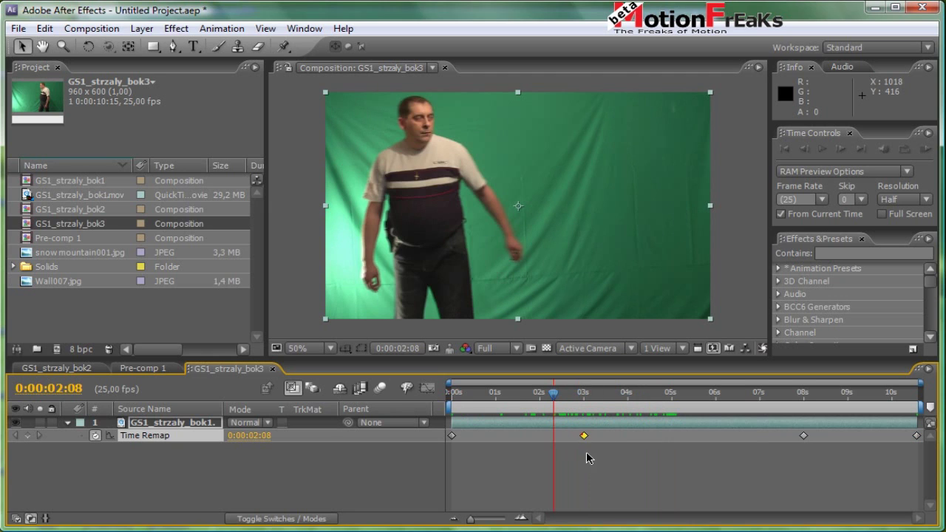
Step: Apply Easy Ease In to the 3-second keyframe and Easy Ease Out to the 8-second keyframe
right_click(584, 437)
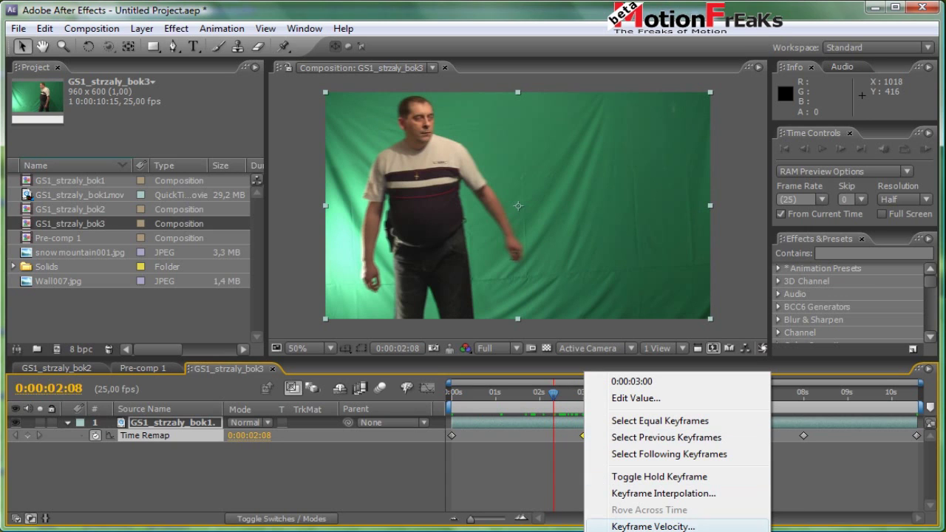
mouse_move(650, 530)
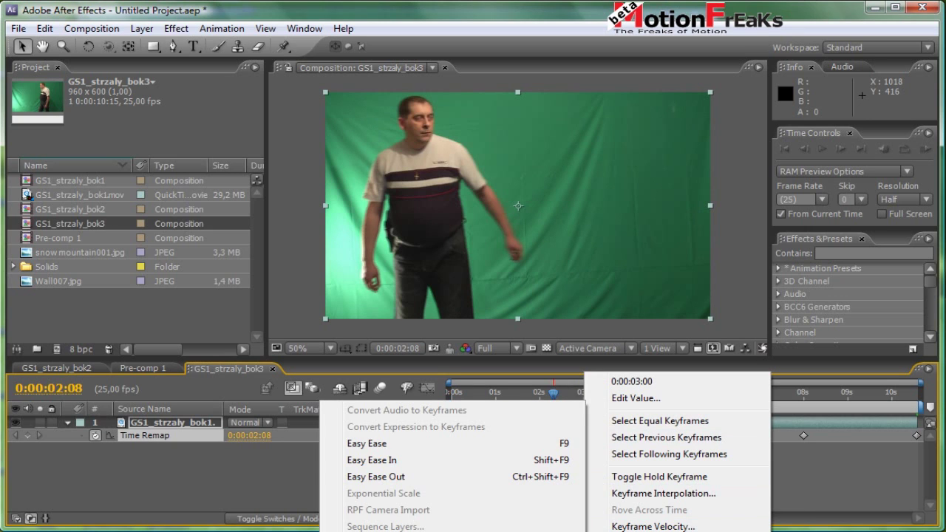
left_click(374, 461)
left_click_drag(566, 400, 803, 399)
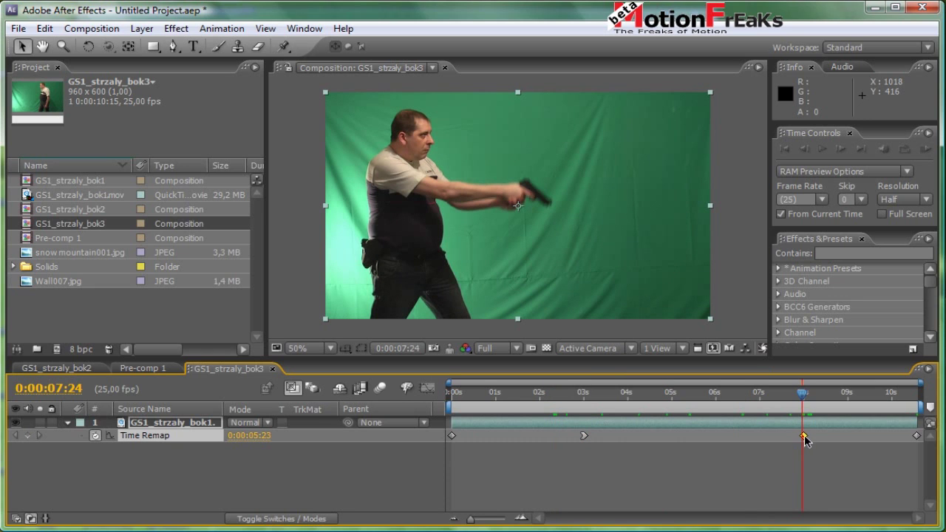
right_click(804, 437)
mouse_move(858, 531)
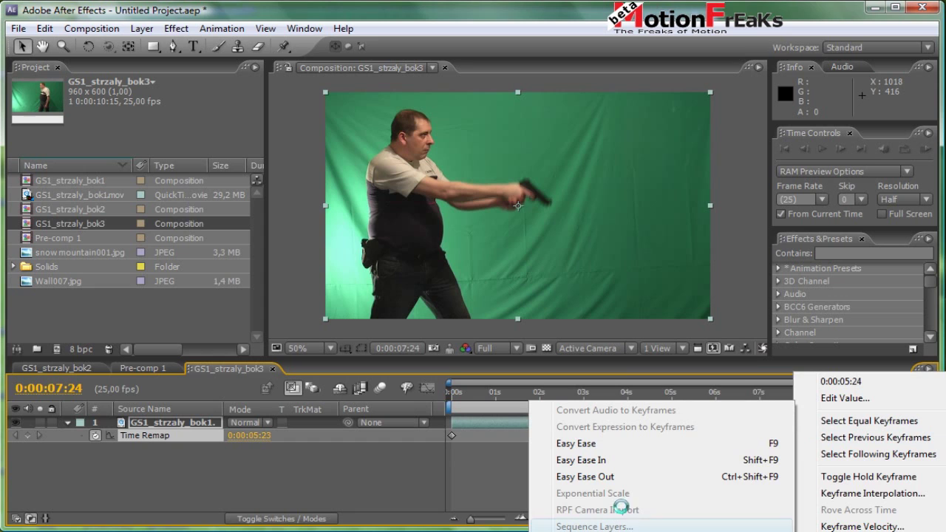
left_click(575, 478)
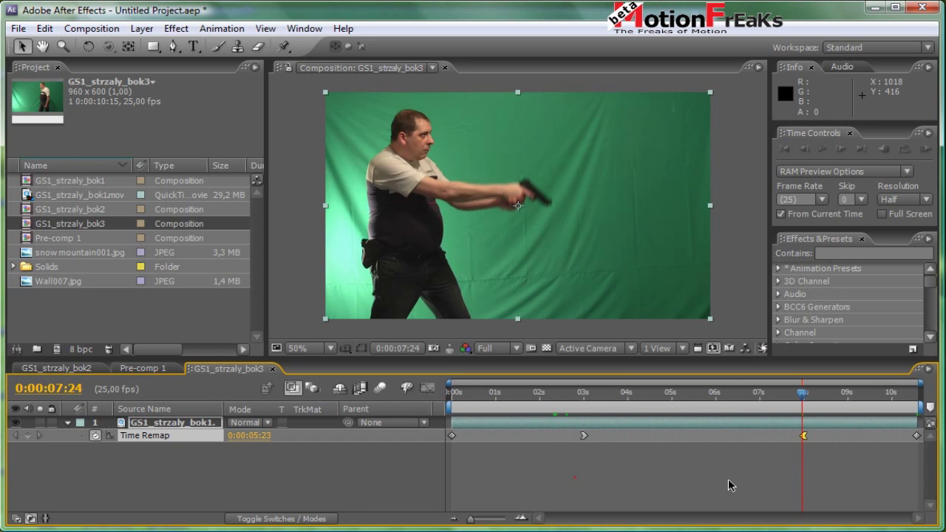
Step: RAM-preview the eased timing from the start, then return to the first frame
left_click_drag(799, 402, 436, 392)
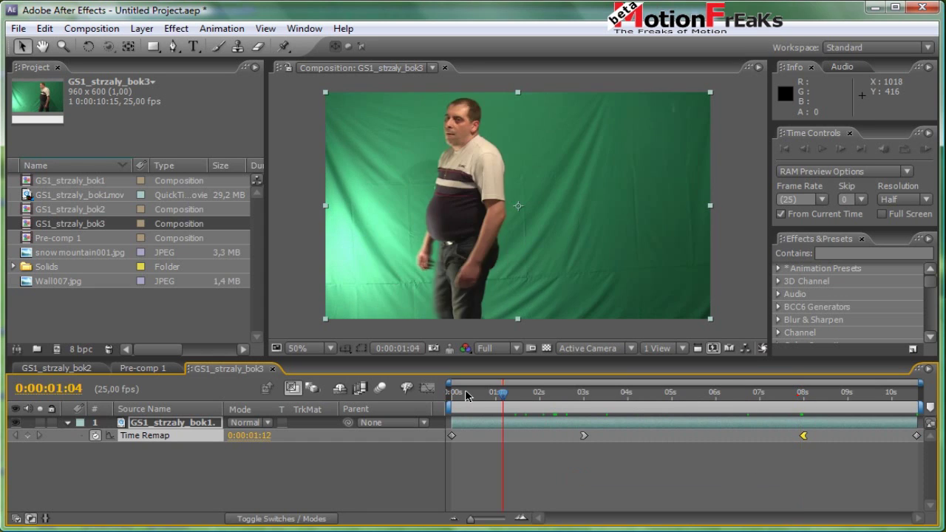
left_click(925, 148)
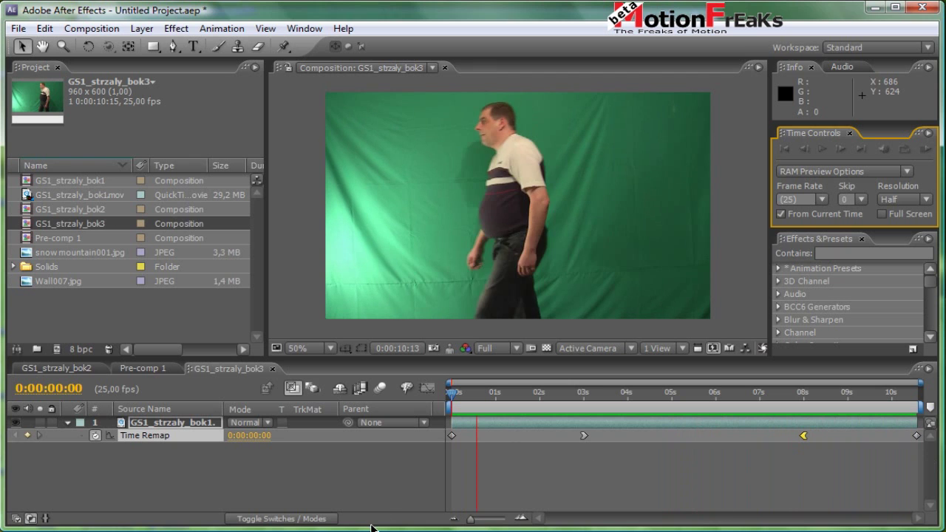
key("space")
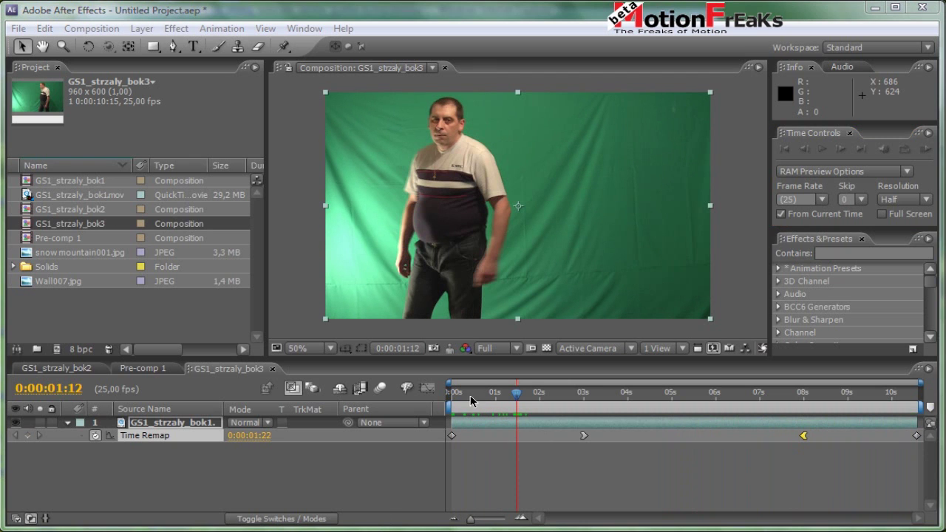
left_click_drag(500, 393, 442, 405)
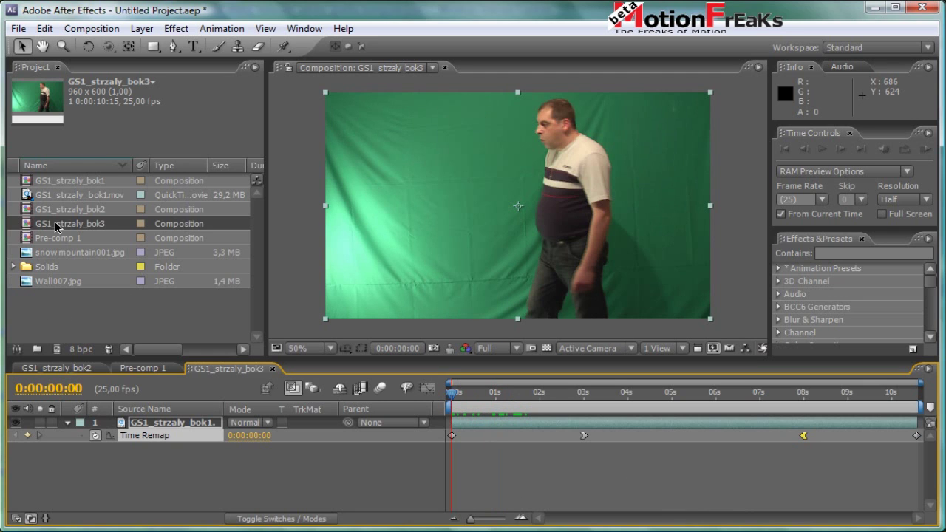
Step: Create a new composition from GS1_strzaly_bok1.mov and return to its first frame
left_click(59, 198)
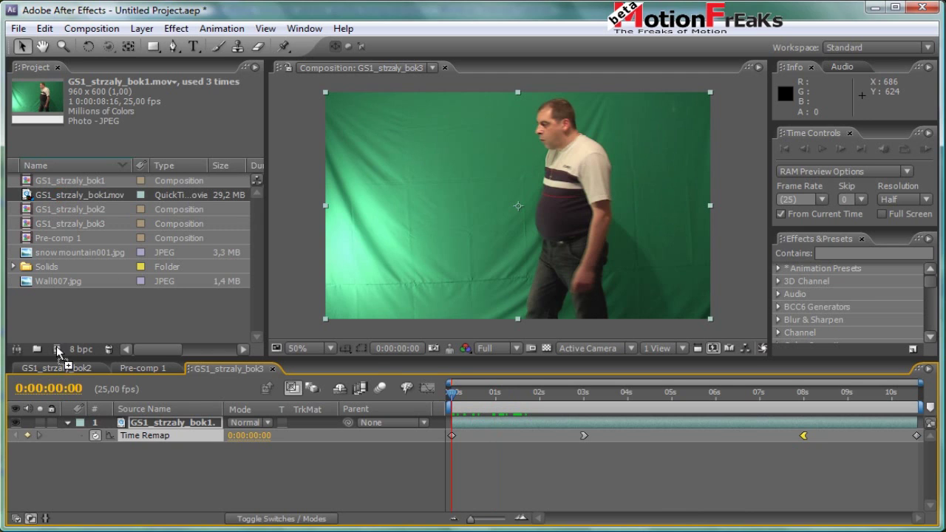
left_click_drag(96, 305, 57, 349)
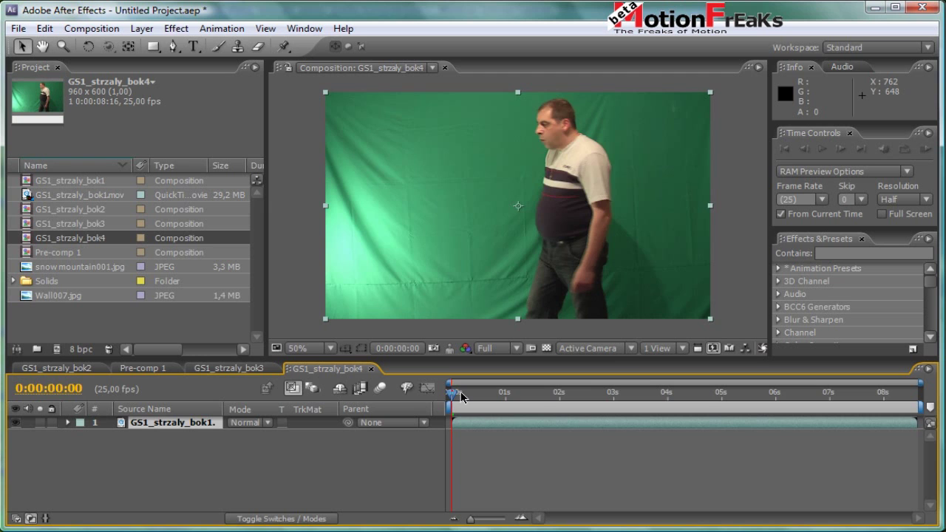
left_click_drag(461, 398, 750, 392)
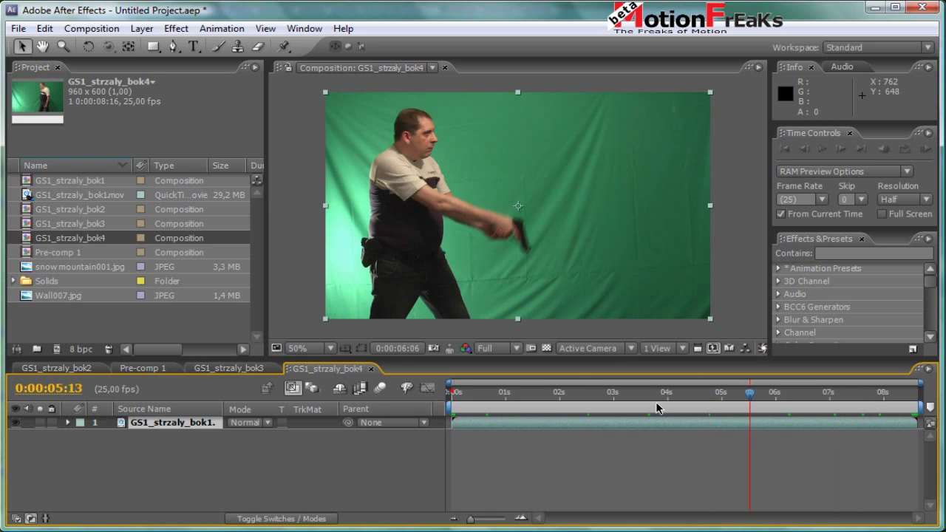
key("Home")
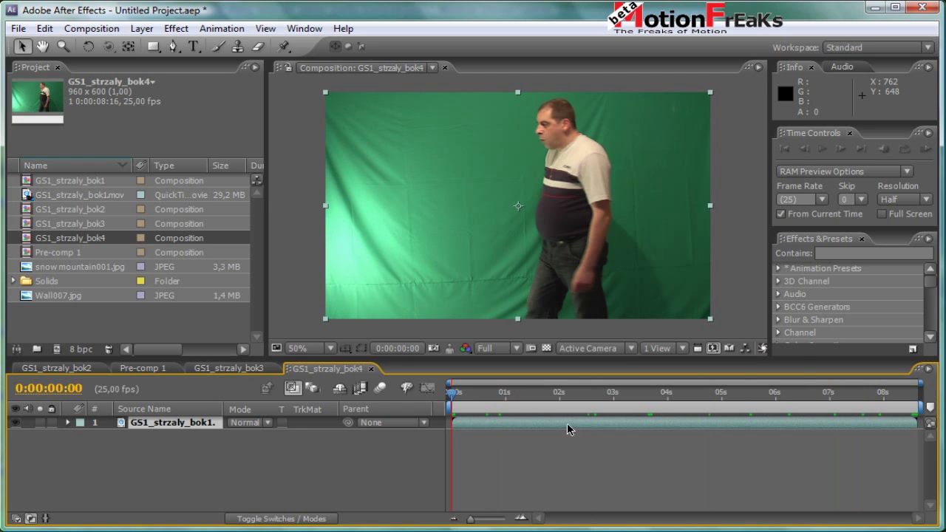
Step: Time-reverse the walking layer and check it around 0:00:00:21
right_click(567, 428)
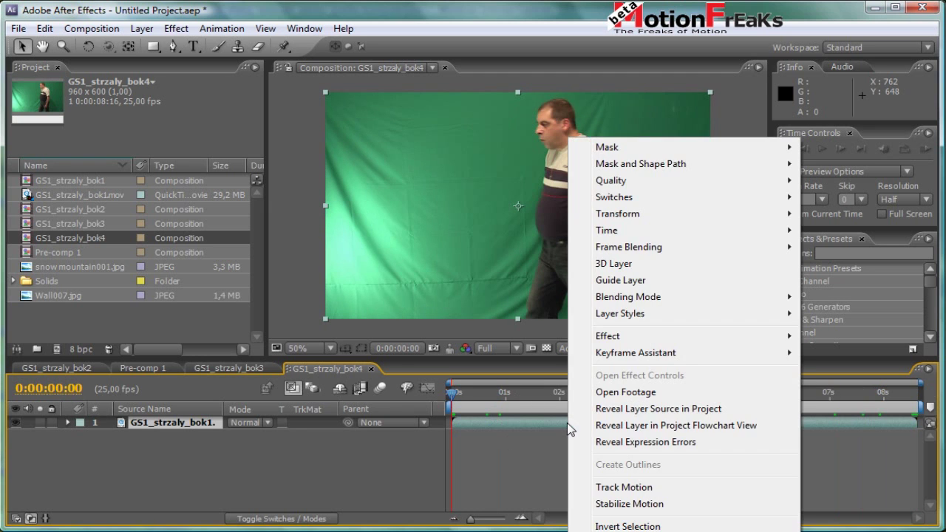
mouse_move(584, 231)
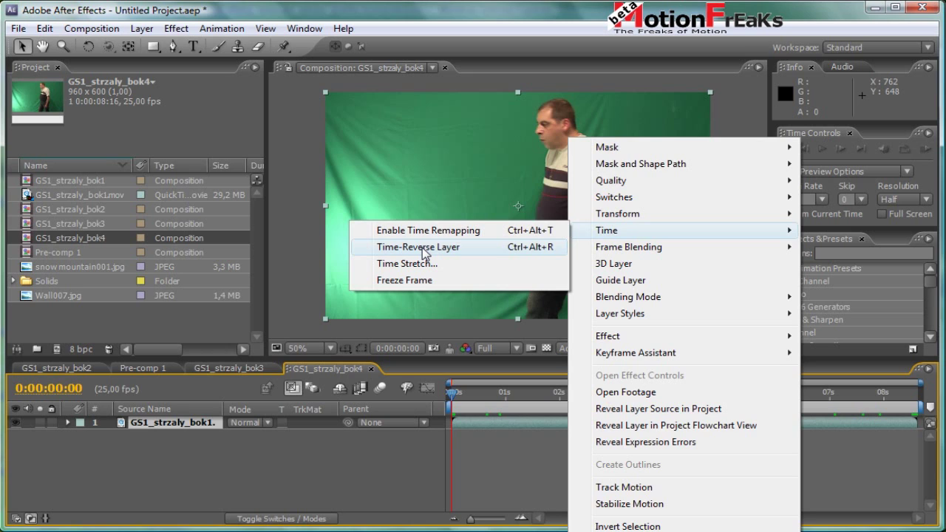
left_click(425, 249)
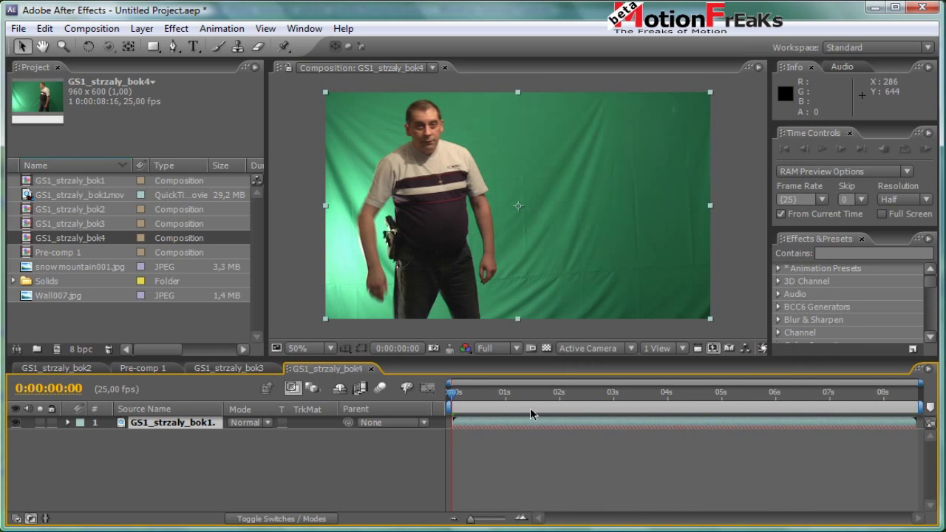
mouse_move(463, 396)
left_mouse_down()
mouse_move(924, 397)
mouse_move(431, 400)
left_mouse_up()
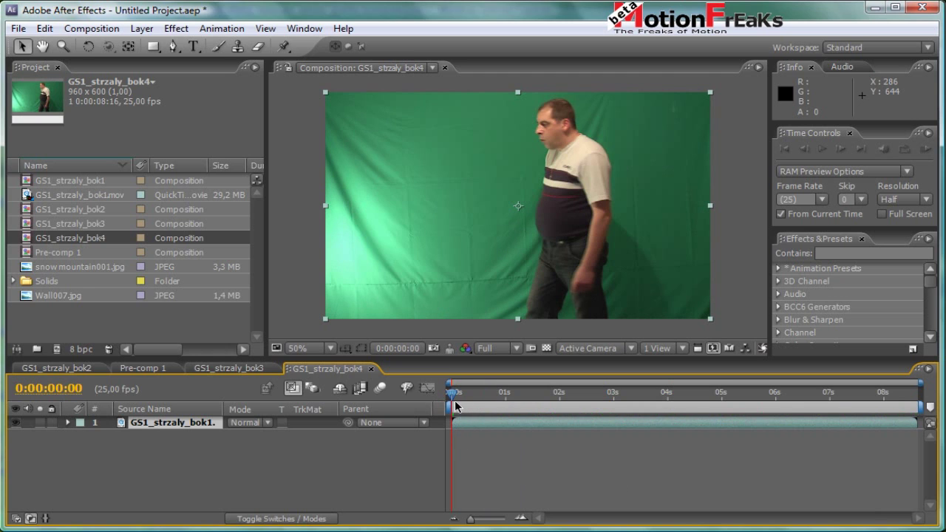
left_click_drag(464, 397, 499, 397)
Step: Time-stretch the walking layer with a Stretch Factor of 50%, giving a 0:00:04:08 duration
right_click(577, 421)
mouse_move(622, 231)
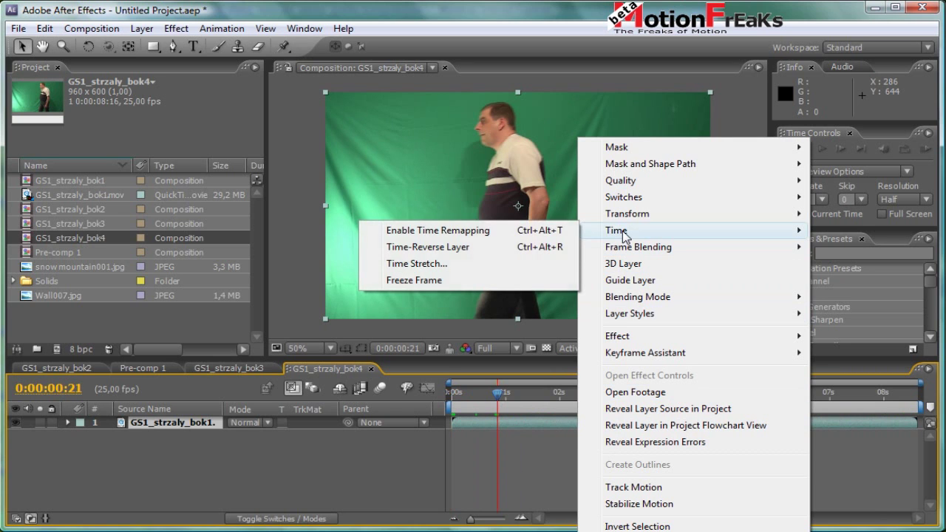
left_click(403, 264)
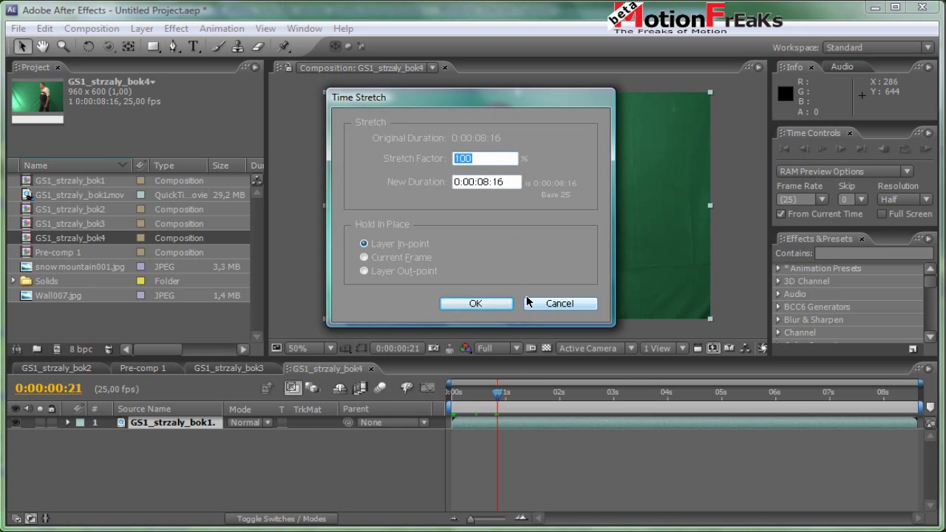
type("200")
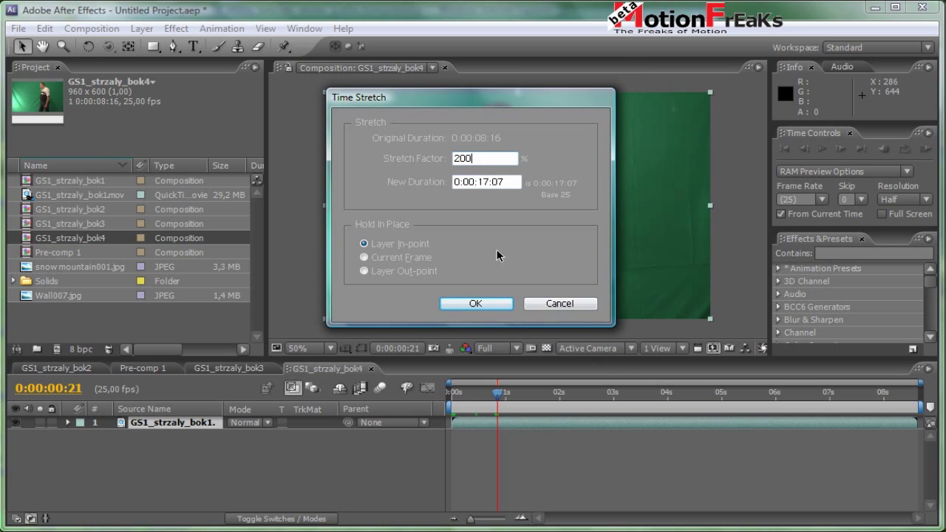
key("BackSpace")
key("BackSpace")
key("BackSpace")
type("50")
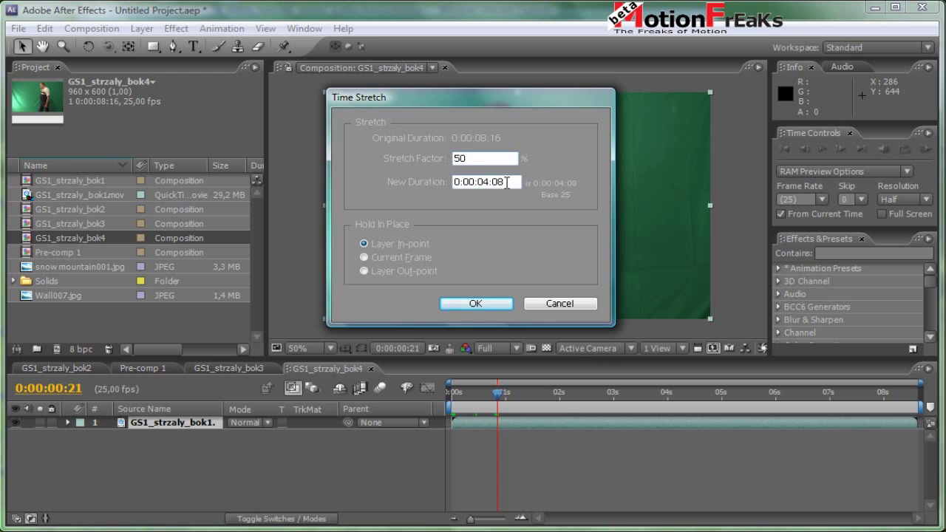
left_click(475, 303)
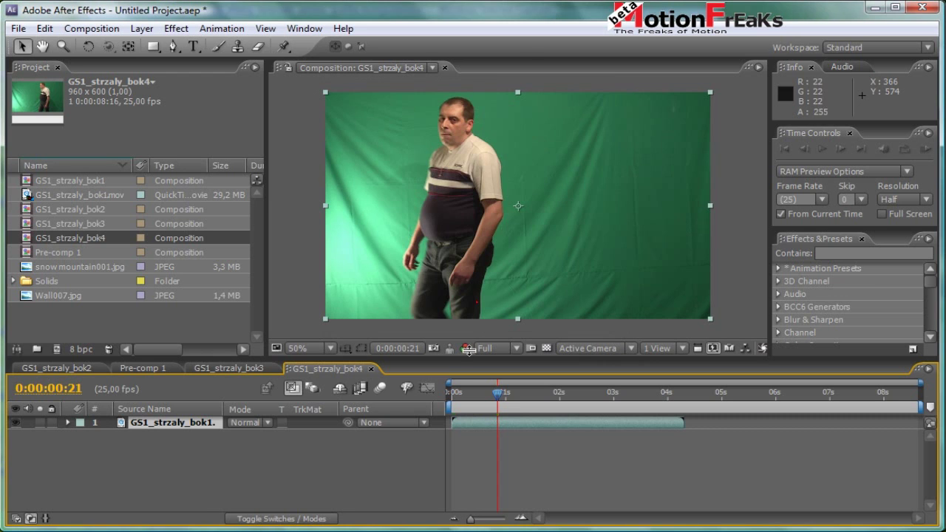
left_click_drag(497, 392, 433, 397)
left_click(926, 148)
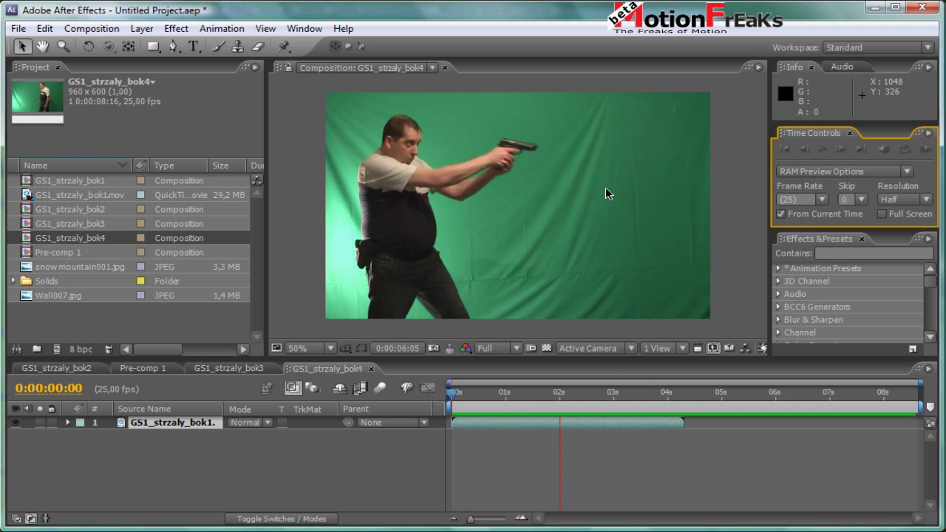
left_click(564, 482)
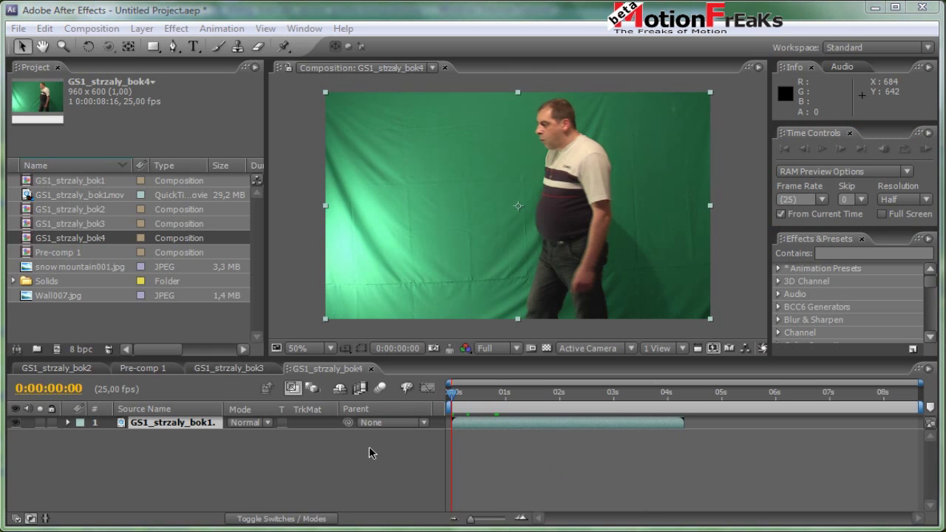
Step: Apply Freeze Frame to the walking layer in GS1_strzaly_bok4
right_click(539, 430)
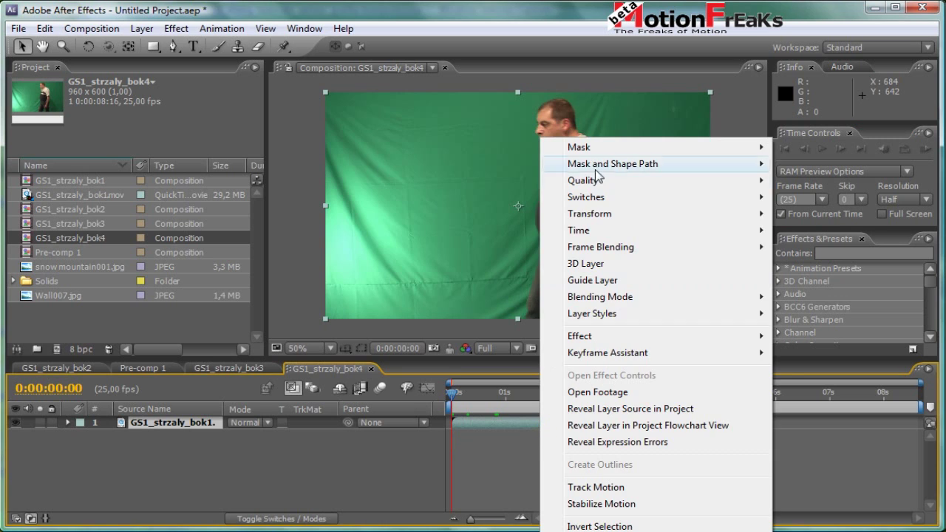
mouse_move(580, 234)
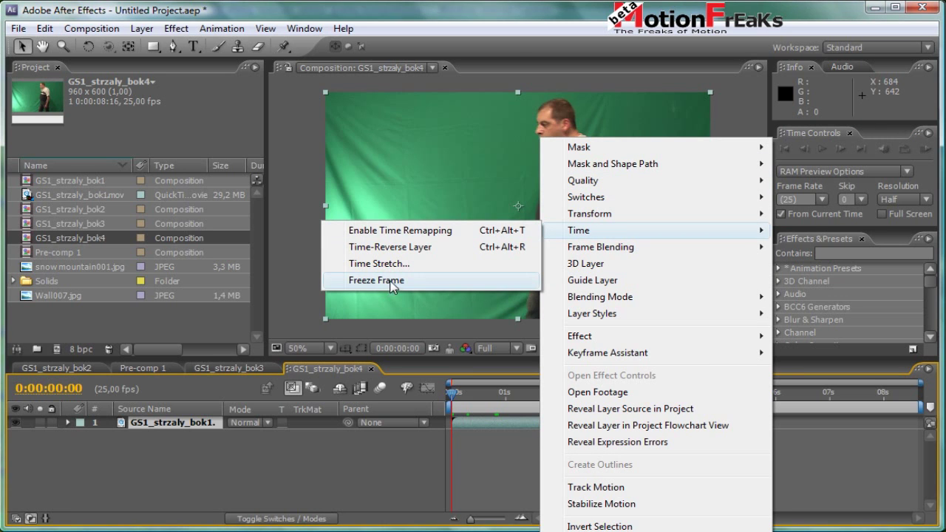
left_click(394, 282)
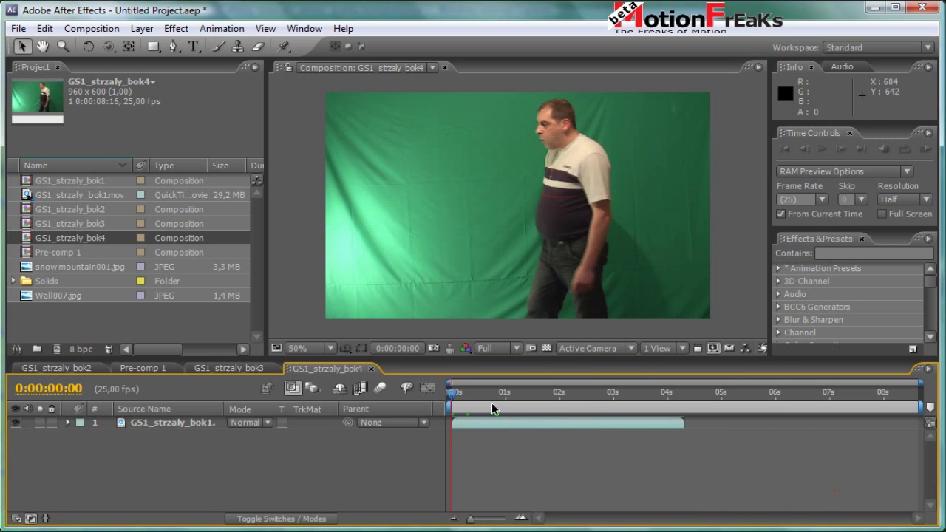
mouse_move(456, 396)
left_mouse_down()
mouse_move(520, 400)
mouse_move(507, 400)
left_mouse_up()
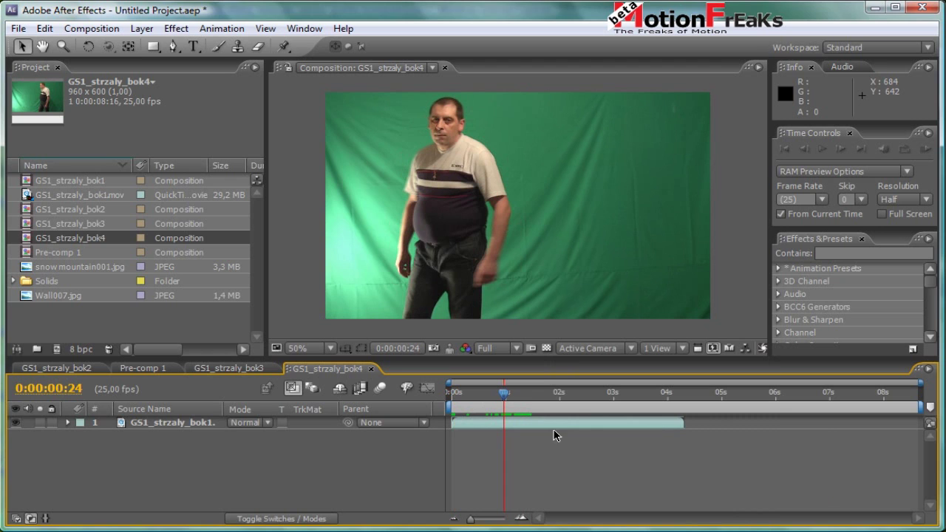
Step: Freeze the layer again at a later frame, then delete the GS1_strzaly_bok4 test composition
right_click(550, 420)
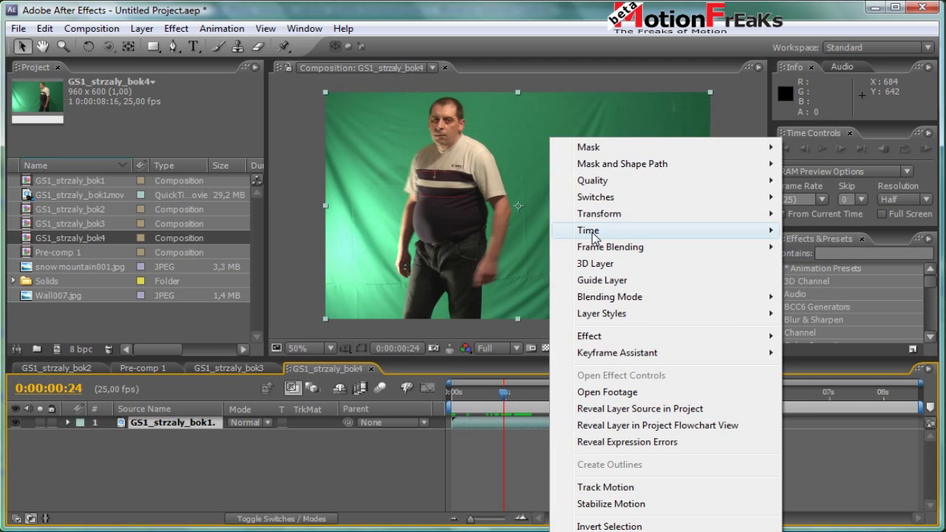
mouse_move(592, 235)
left_click(384, 284)
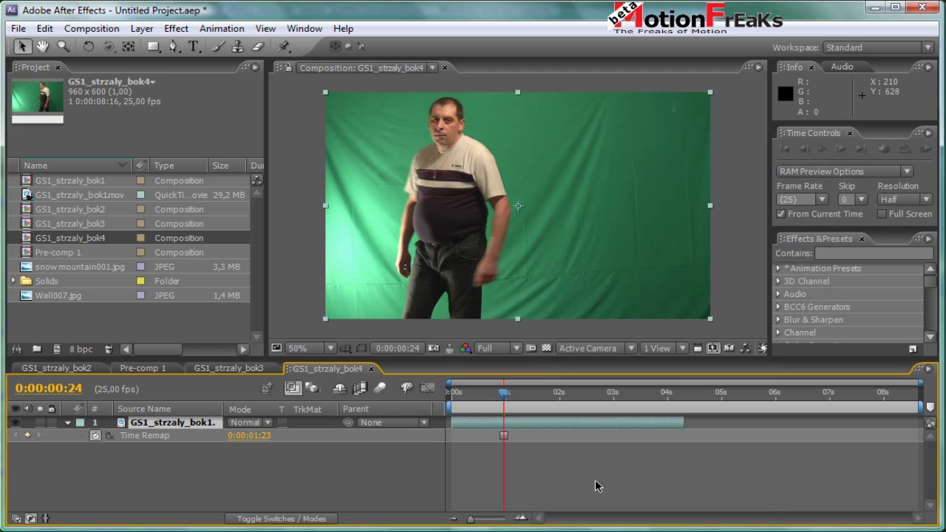
mouse_move(504, 393)
left_mouse_down()
mouse_move(648, 400)
mouse_move(478, 411)
left_mouse_up()
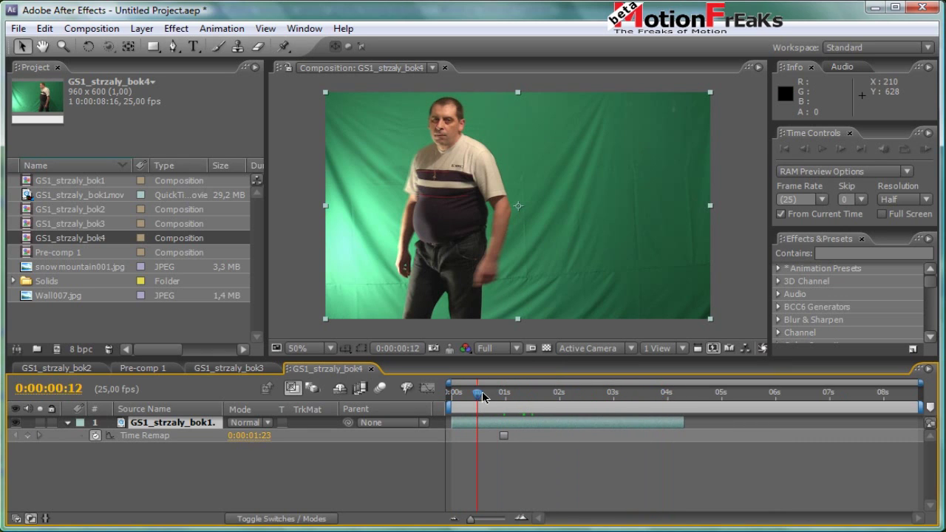
left_click_drag(489, 397, 503, 397)
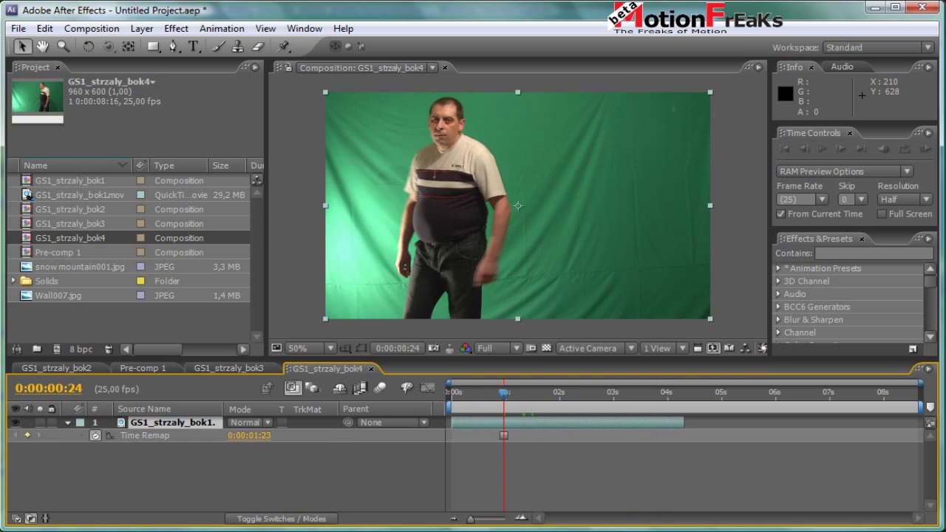
key("Delete")
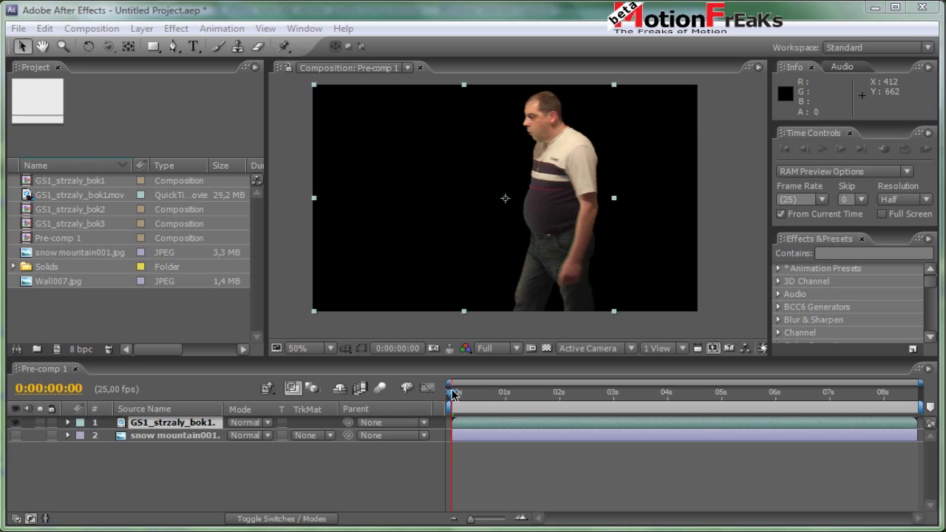
left_click_drag(502, 393, 700, 397)
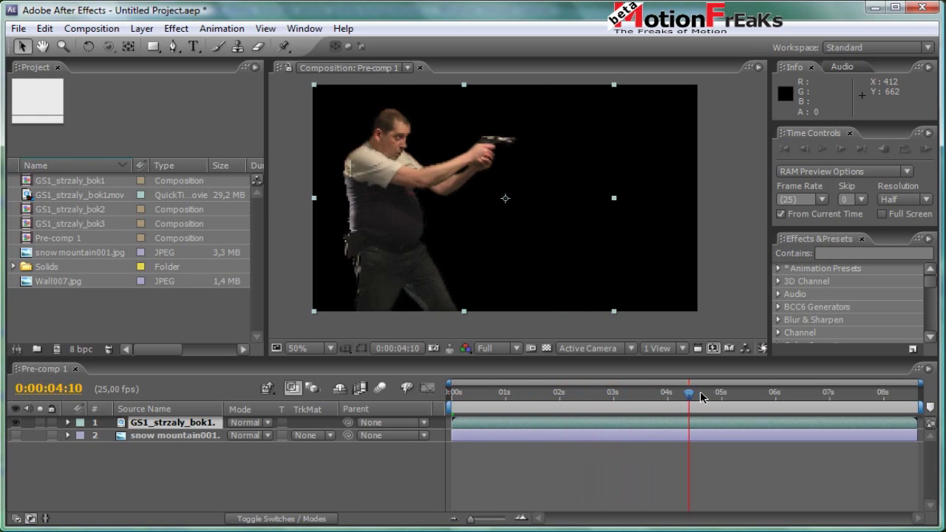
left_click_drag(700, 397, 446, 399)
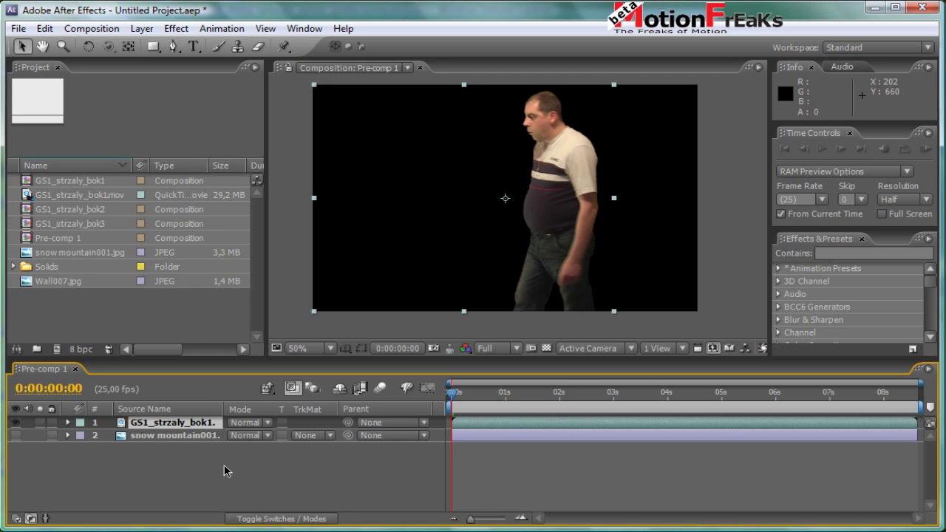
Step: Duplicate the walking man layer and freeze the copy at 0:00:00:09
key("ctrl+d")
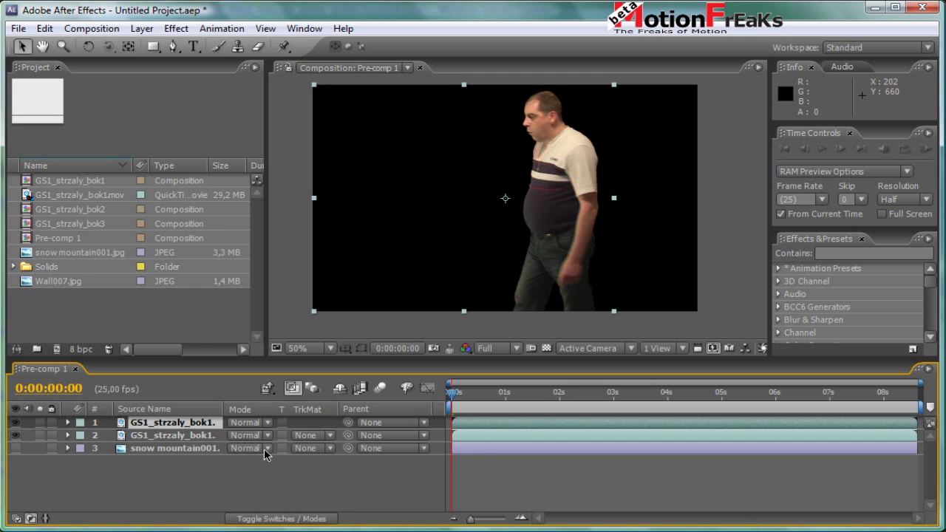
left_click_drag(453, 395, 471, 396)
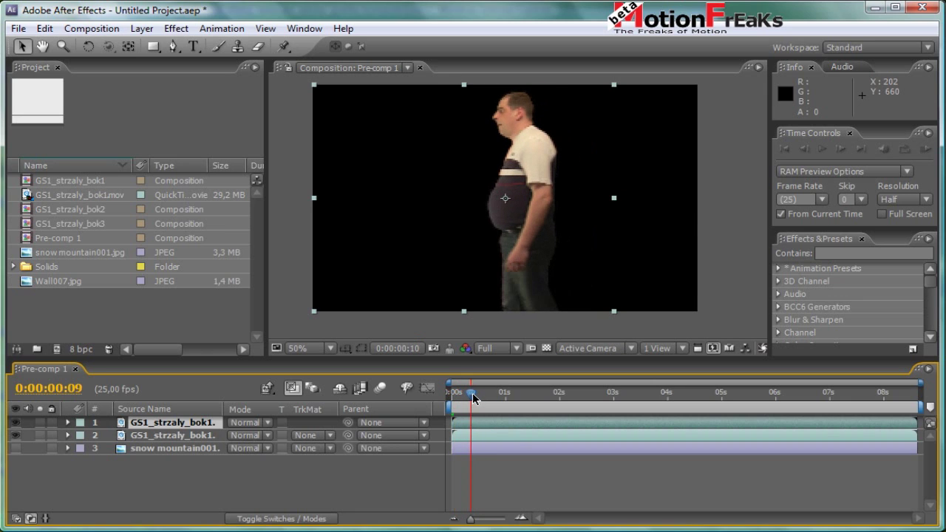
left_click(187, 436)
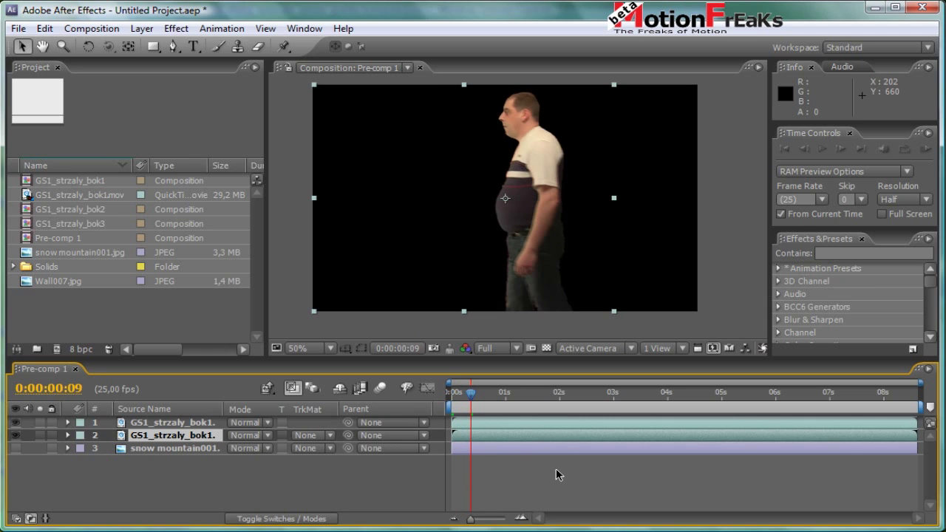
right_click(494, 436)
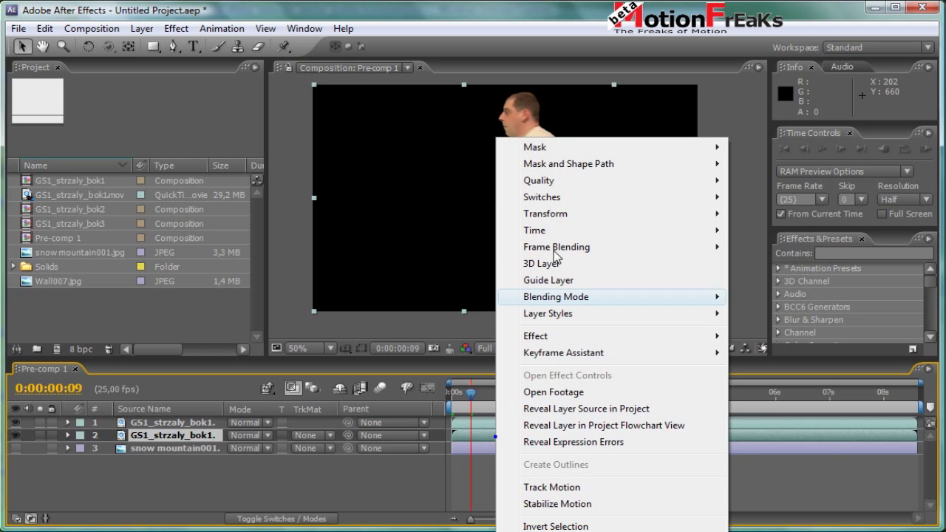
mouse_move(543, 234)
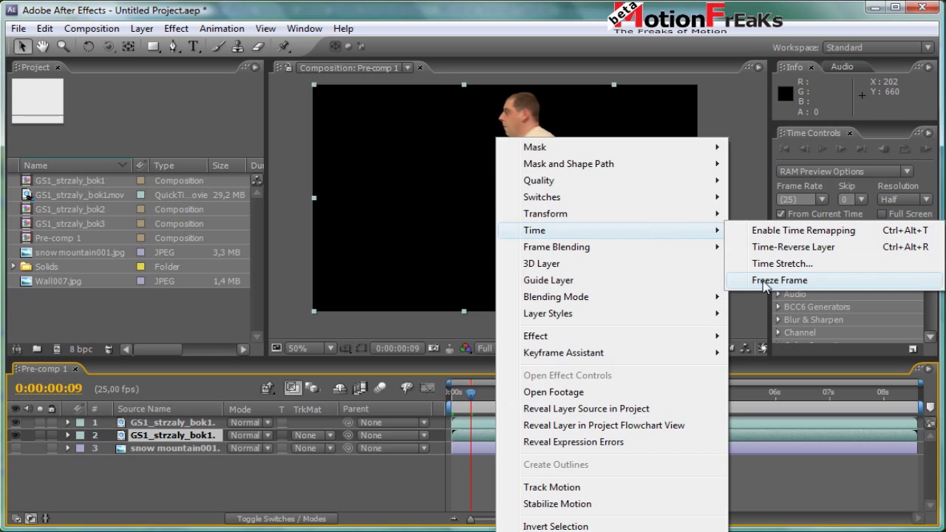
left_click(765, 281)
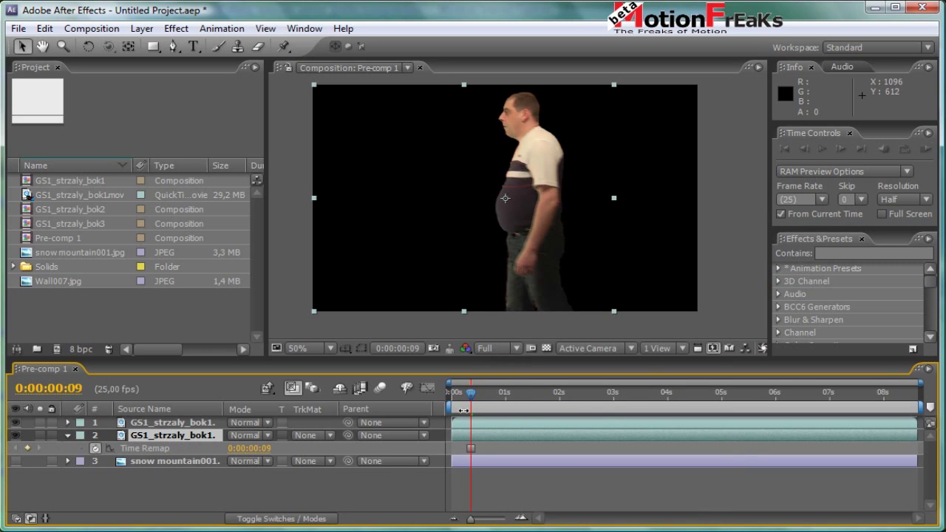
Step: Trim the frozen copy's in-point to start at its freeze frame
left_click_drag(454, 435, 473, 435)
left_click(469, 393)
left_click_drag(457, 399, 477, 397)
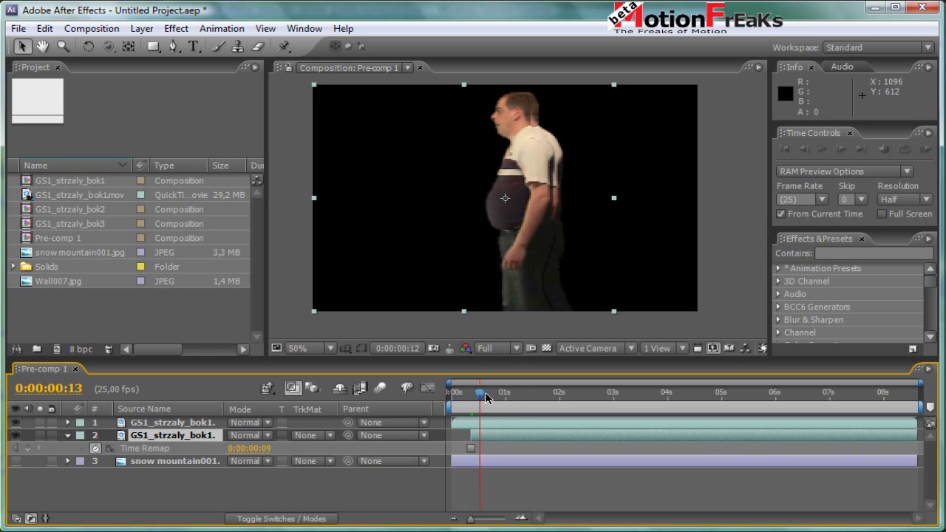
left_click_drag(477, 398, 505, 397)
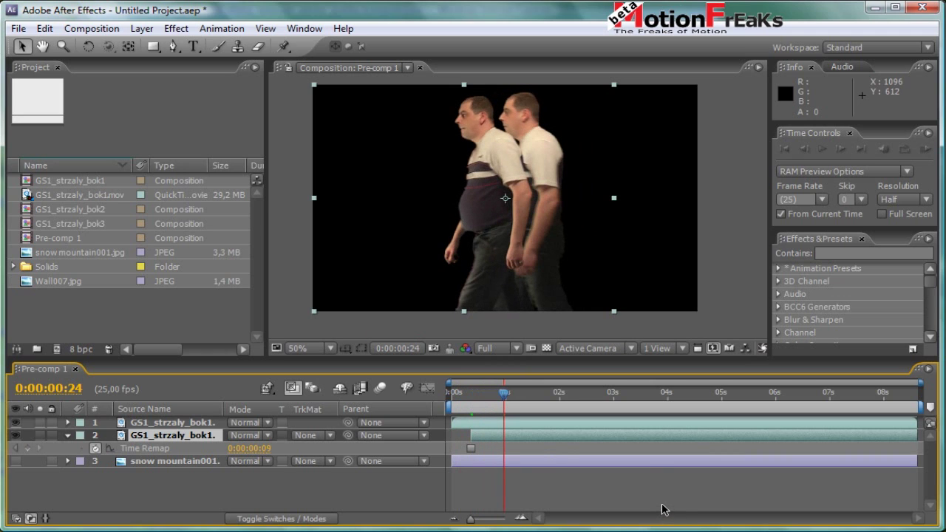
left_click_drag(505, 399, 493, 397)
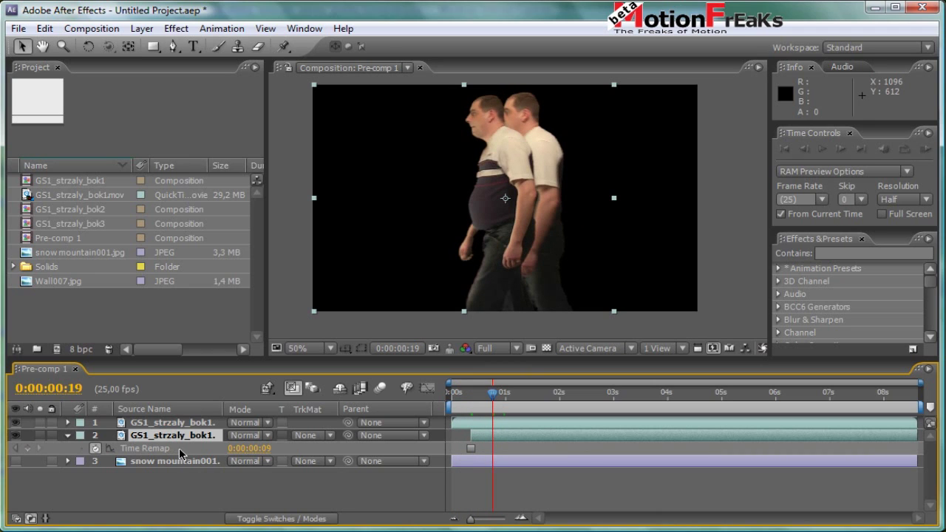
Step: Add a third man copy frozen and trimmed at 0:00:00:19, then duplicate the layer again
key("ctrl+d")
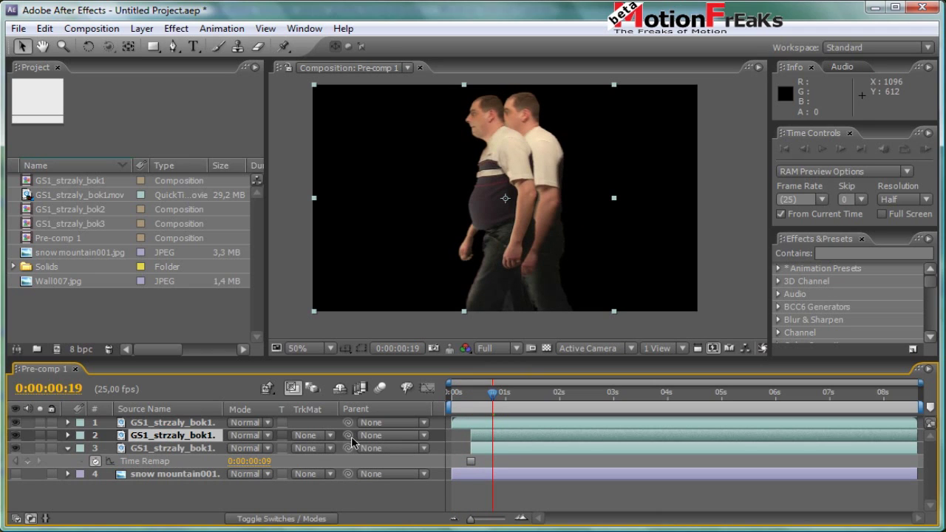
right_click(512, 435)
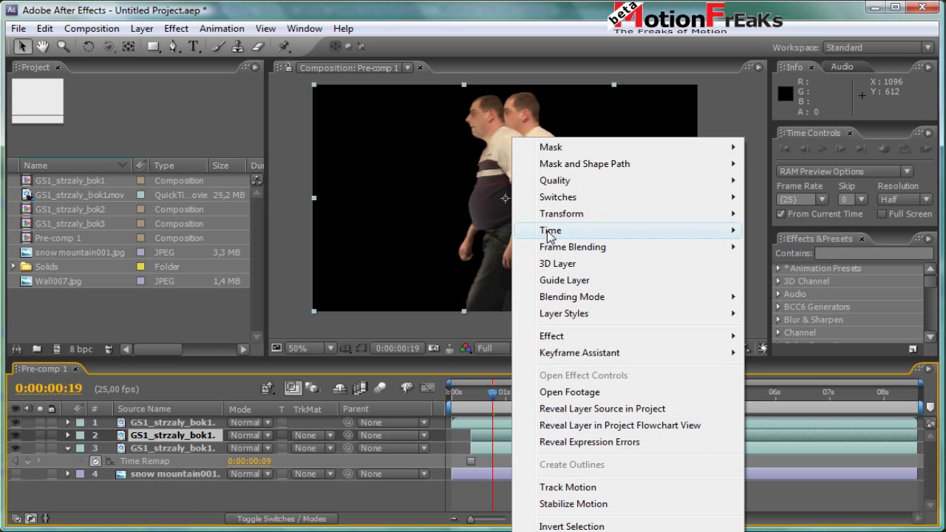
mouse_move(550, 235)
left_click(776, 283)
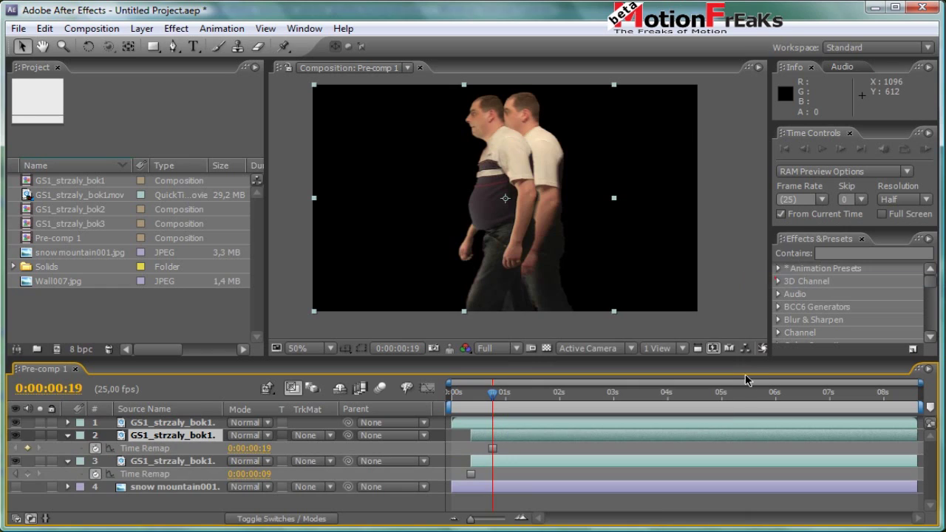
left_click_drag(476, 433, 491, 433)
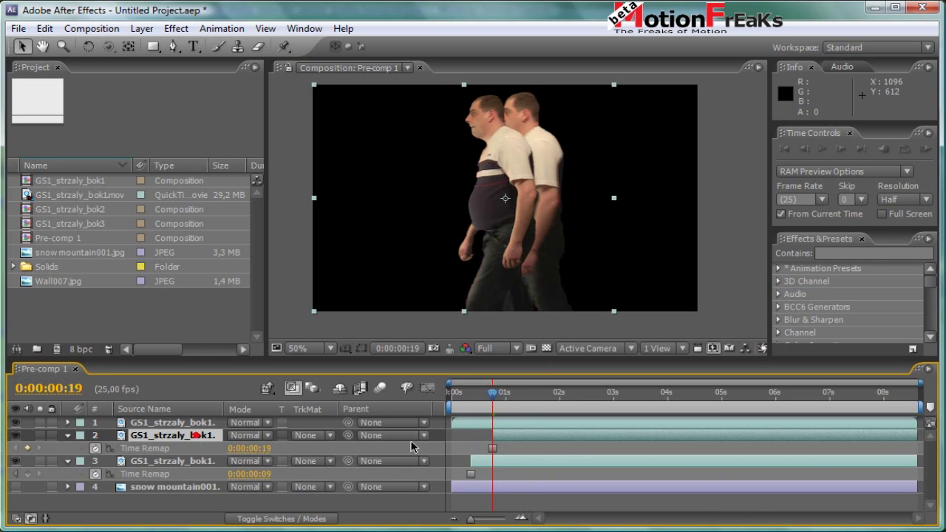
key("ctrl+d")
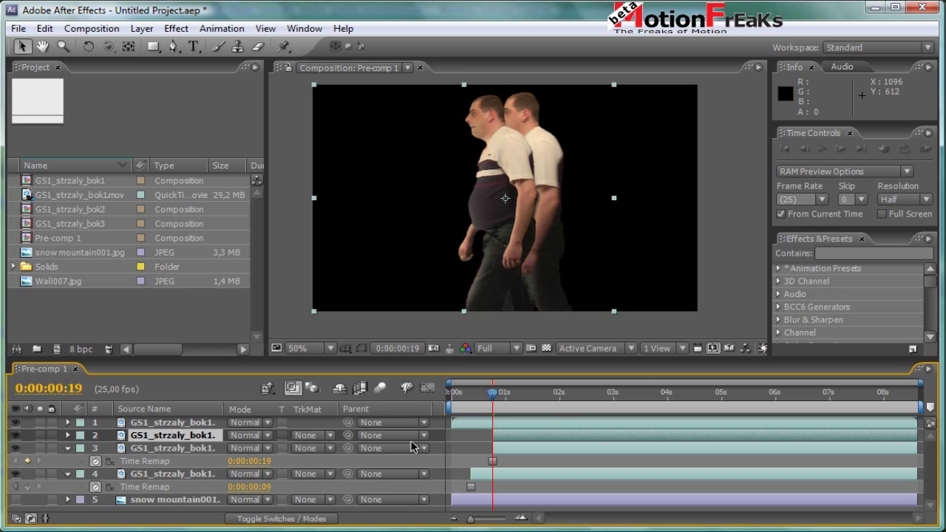
left_click_drag(494, 395, 530, 400)
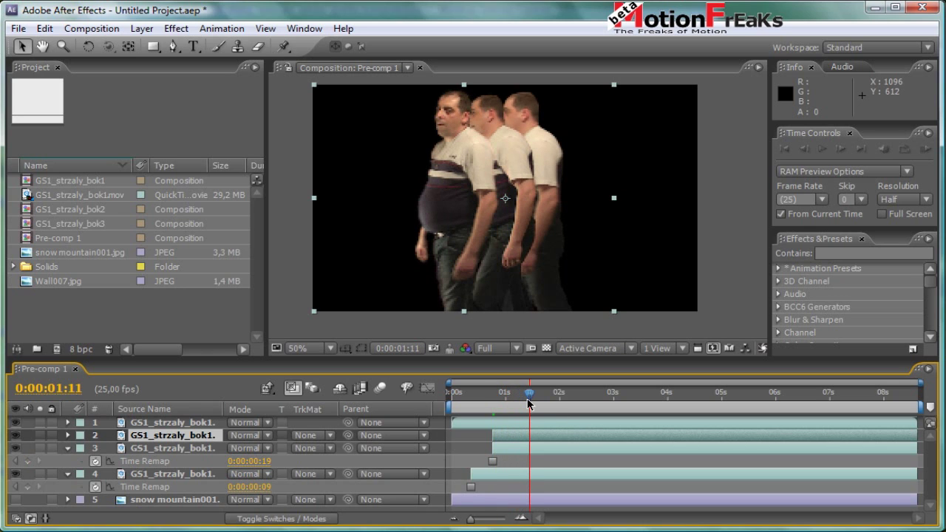
Step: Freeze layer 2 at 0:00:01:11 and trim its in-point to that frame
right_click(599, 434)
mouse_move(638, 230)
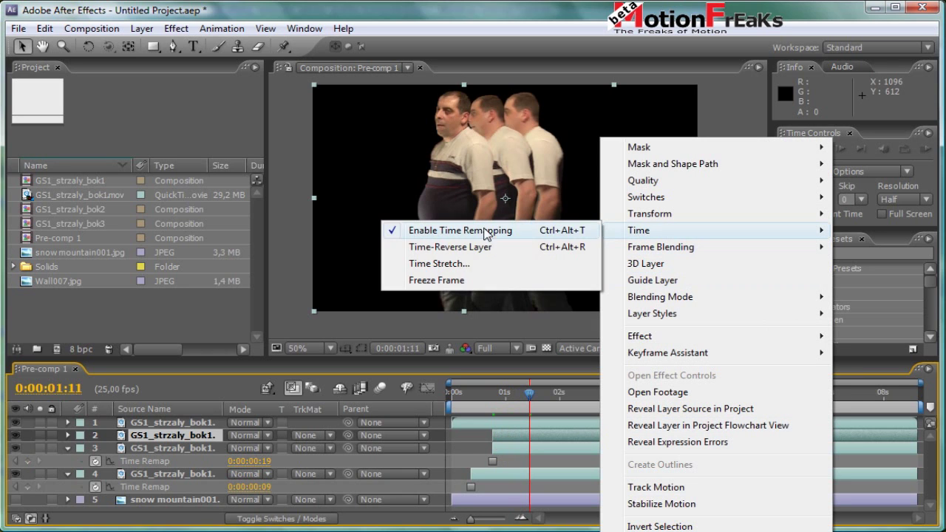
left_click(423, 280)
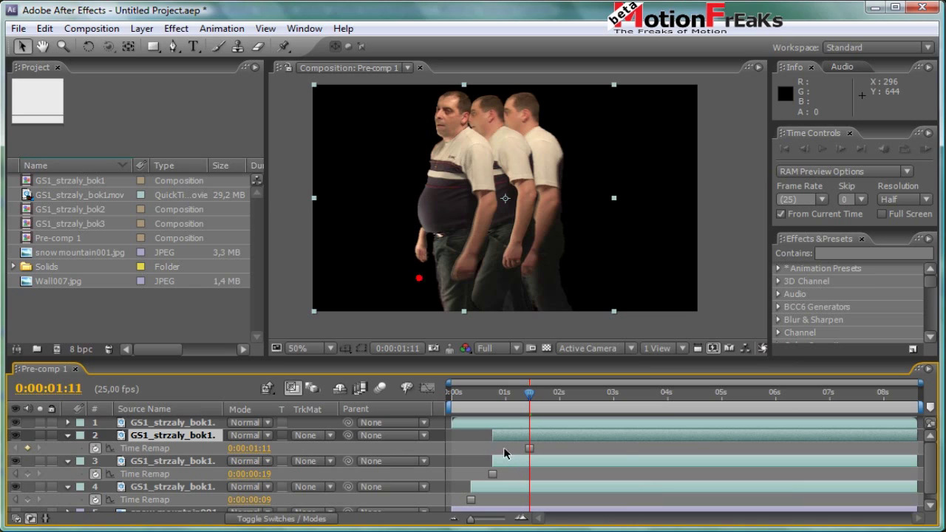
left_click_drag(492, 434, 524, 435)
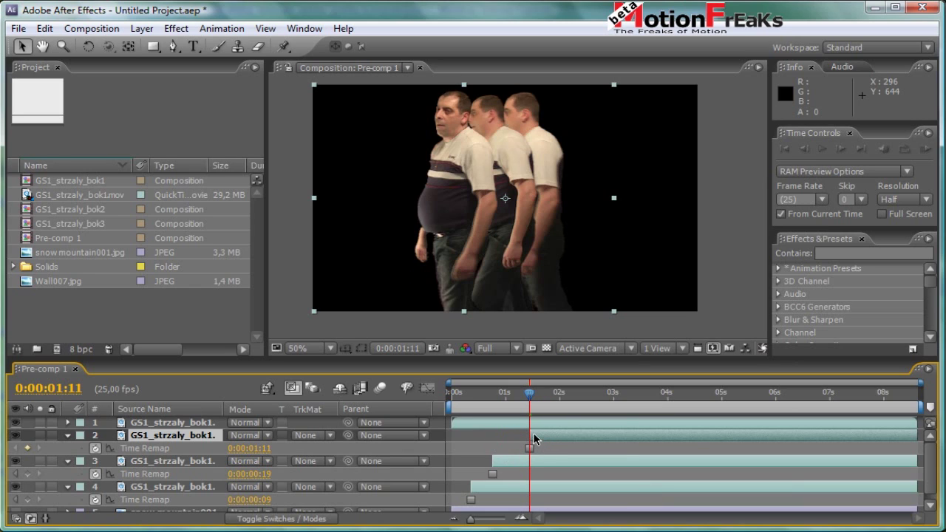
Step: RAM-preview the four staggered figures from the start of the composition
left_click_drag(530, 397, 577, 399)
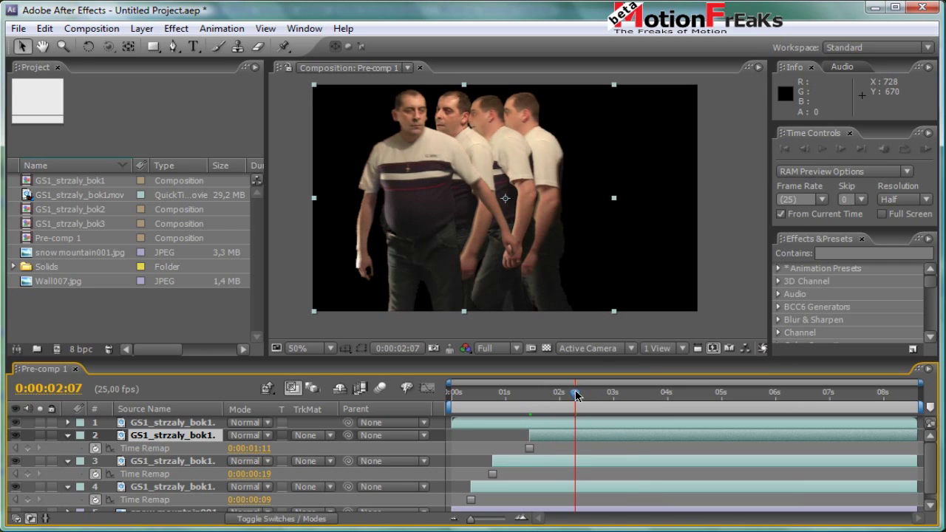
left_click_drag(577, 396, 447, 399)
left_click(924, 149)
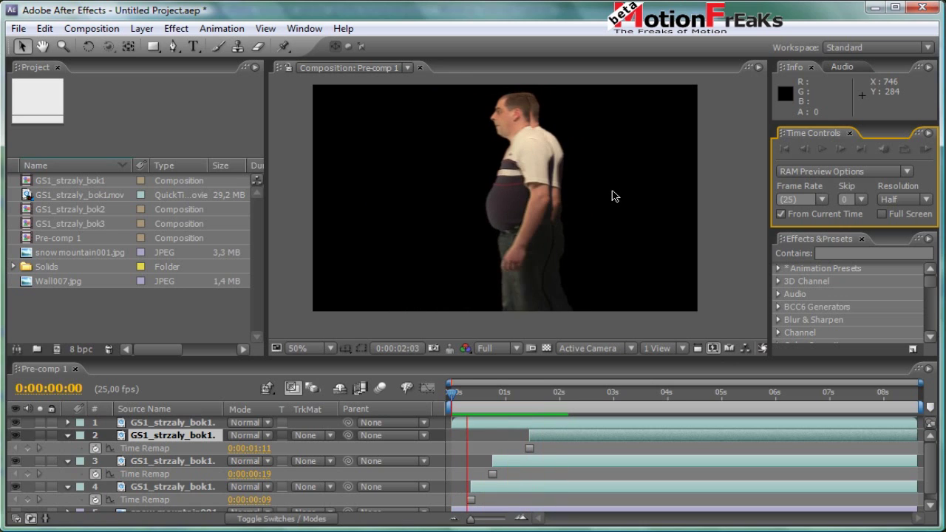
left_click(592, 451)
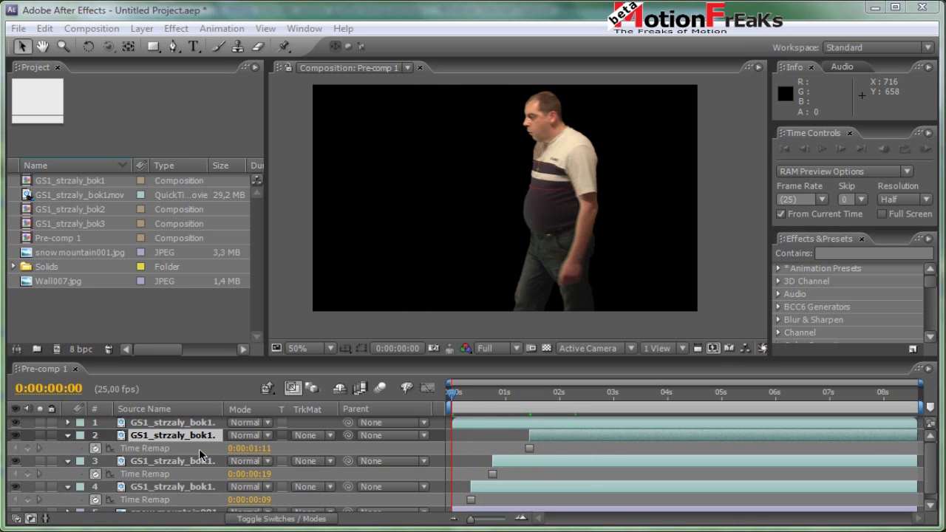
Step: Collapse Time Remap on layers 2–4, select those three frozen copies and delete them
left_click(66, 435)
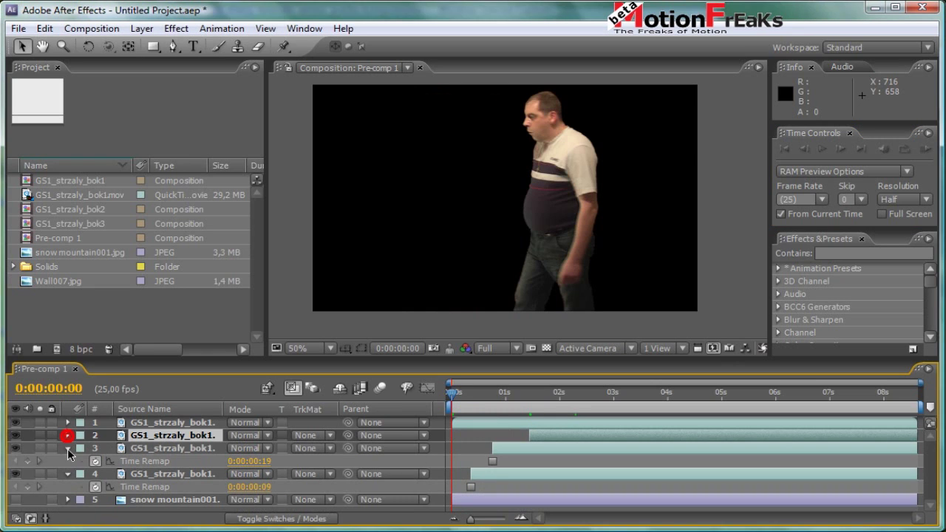
left_click(67, 448)
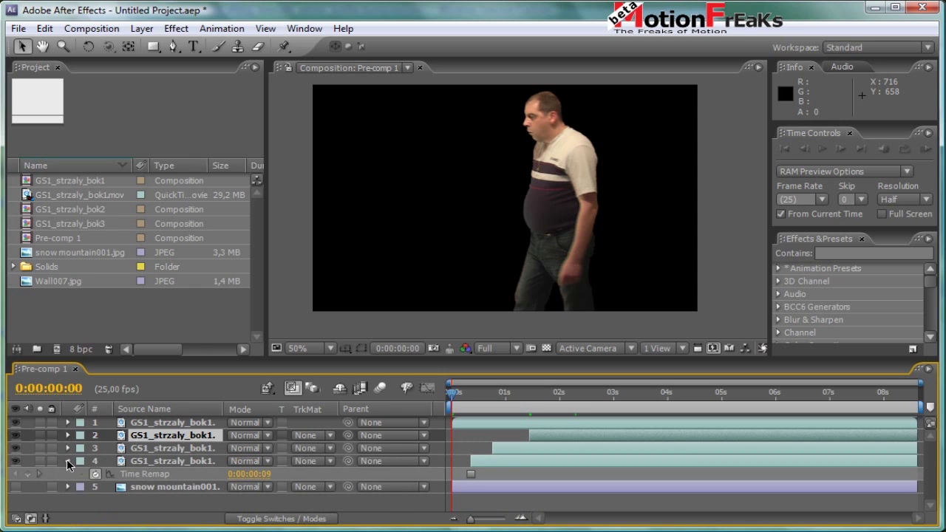
left_click(67, 461)
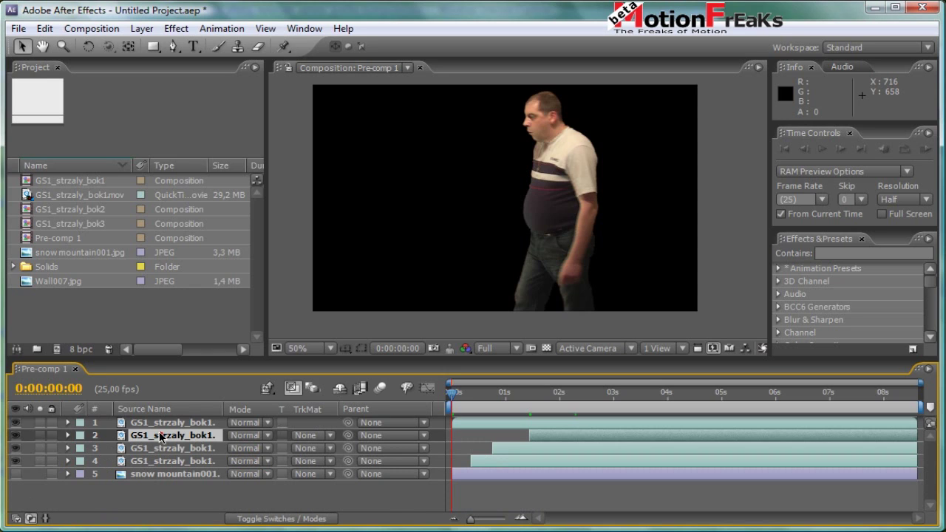
left_click(161, 460, "shift")
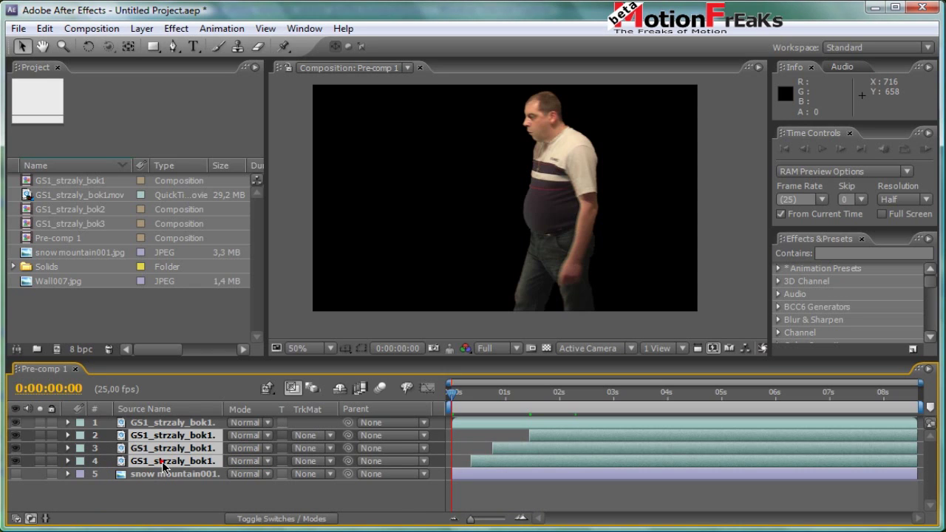
key("Delete")
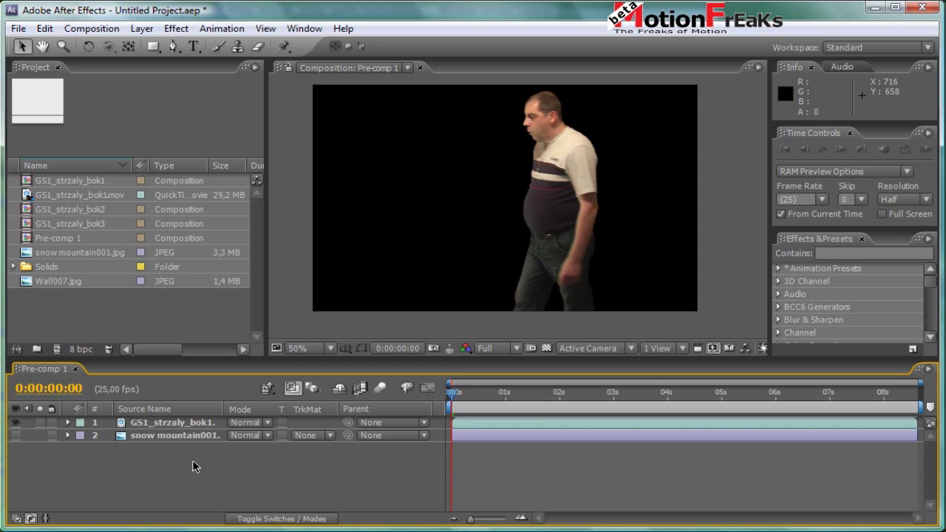
left_click(874, 10)
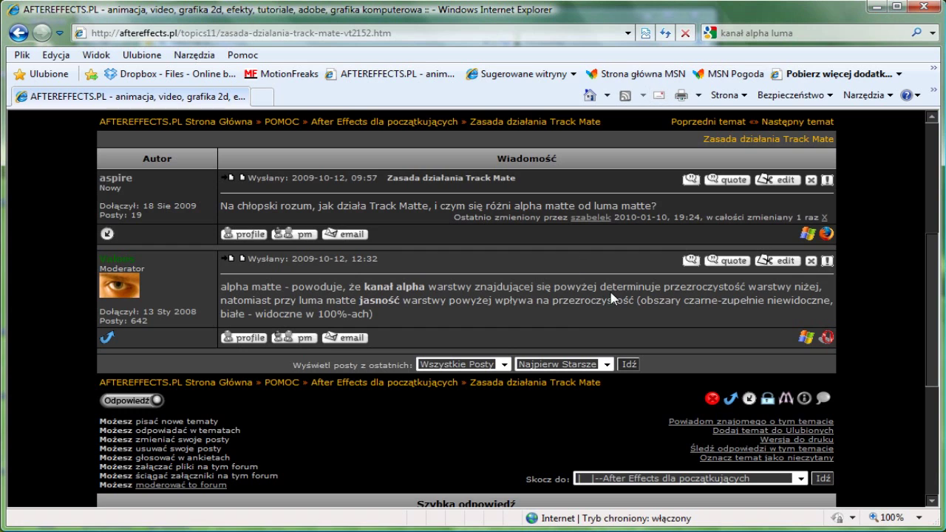
scroll(606, 292, "up", 3)
scroll(604, 277, "up", 2)
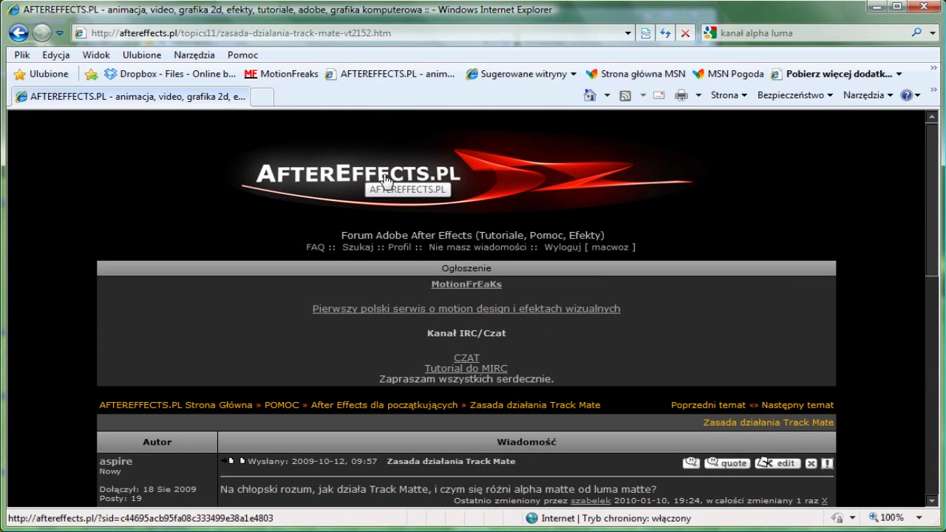
scroll(444, 238, "down", 4)
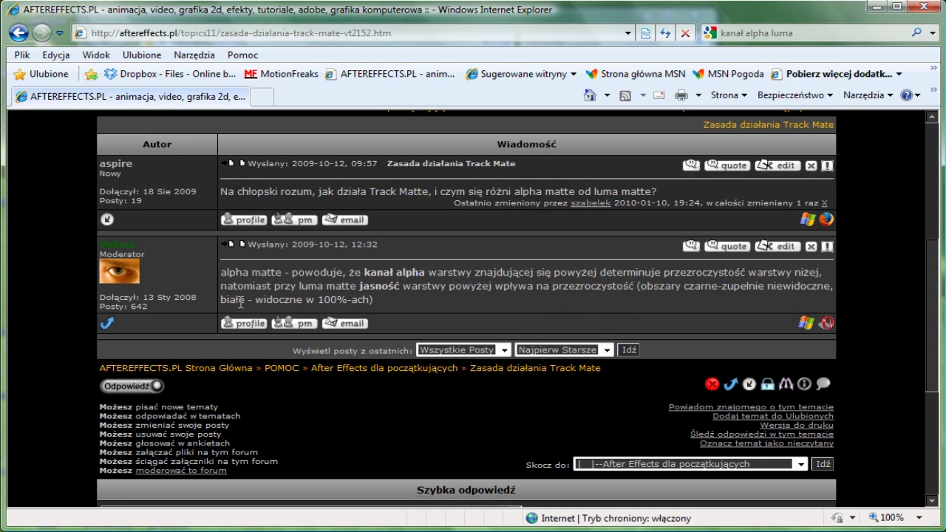
scroll(569, 307, "up", 4)
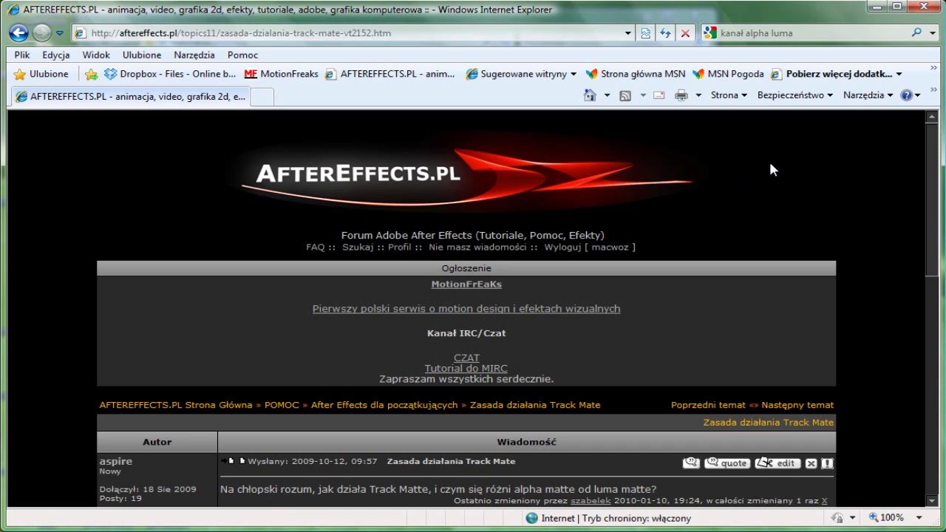
left_click(877, 13)
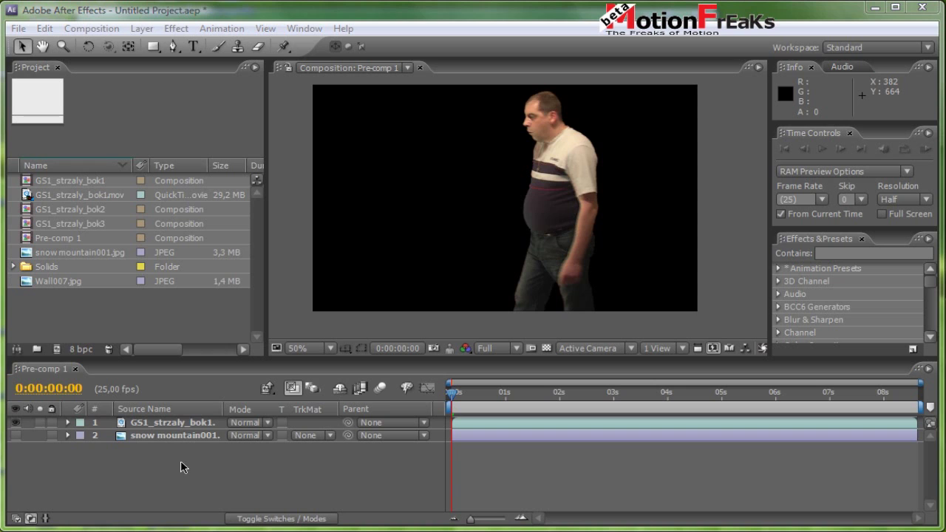
Step: Show the snow mountain001 layer, turn on the transparency grid, and go to about 0:00:02:08
left_click(16, 435)
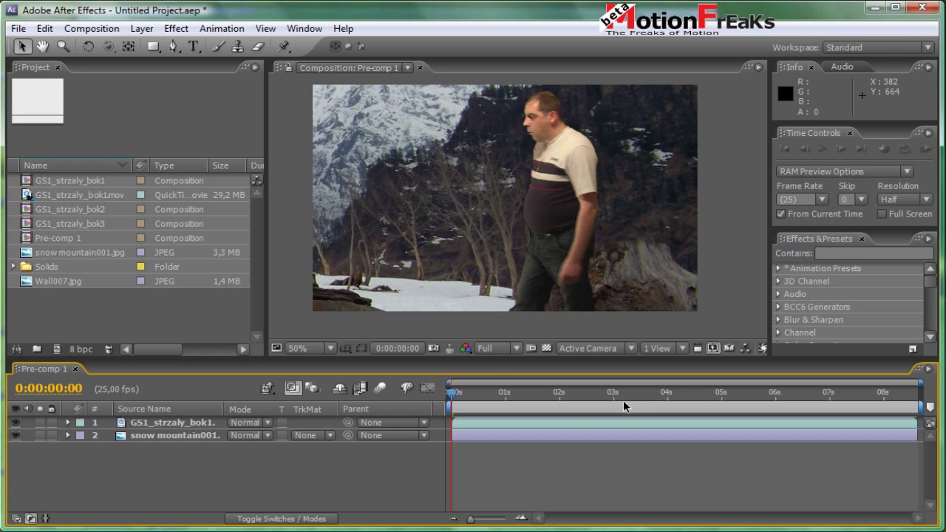
left_click(547, 348)
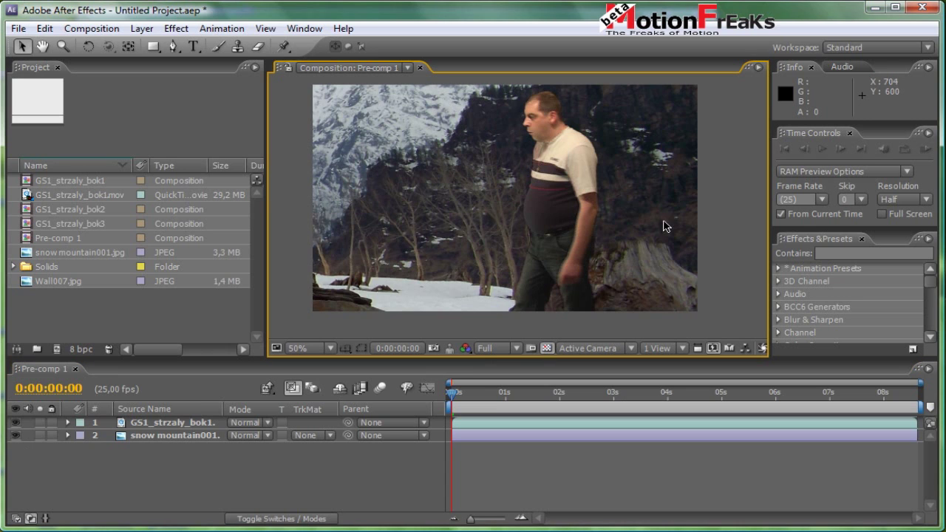
mouse_move(452, 393)
left_mouse_down()
mouse_move(582, 396)
mouse_move(568, 399)
left_mouse_up()
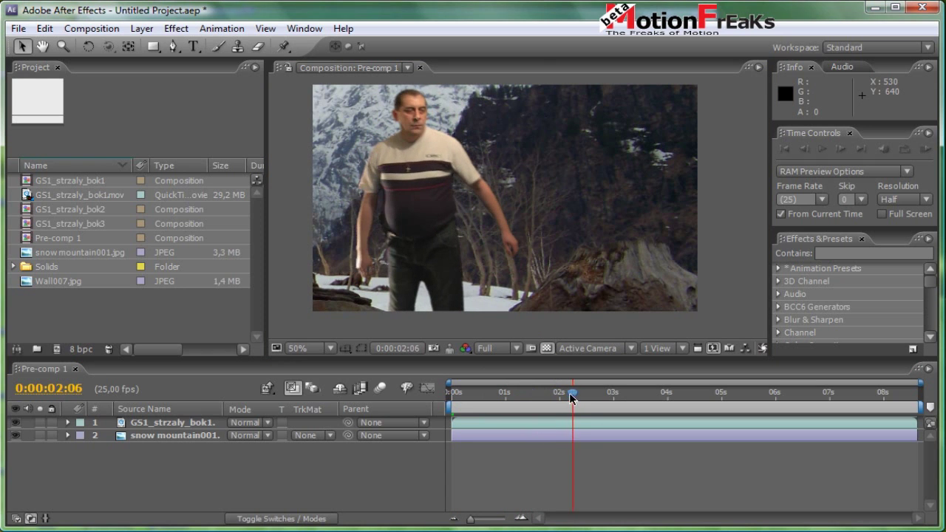
mouse_move(573, 399)
left_mouse_down()
mouse_move(560, 397)
mouse_move(577, 394)
left_mouse_up()
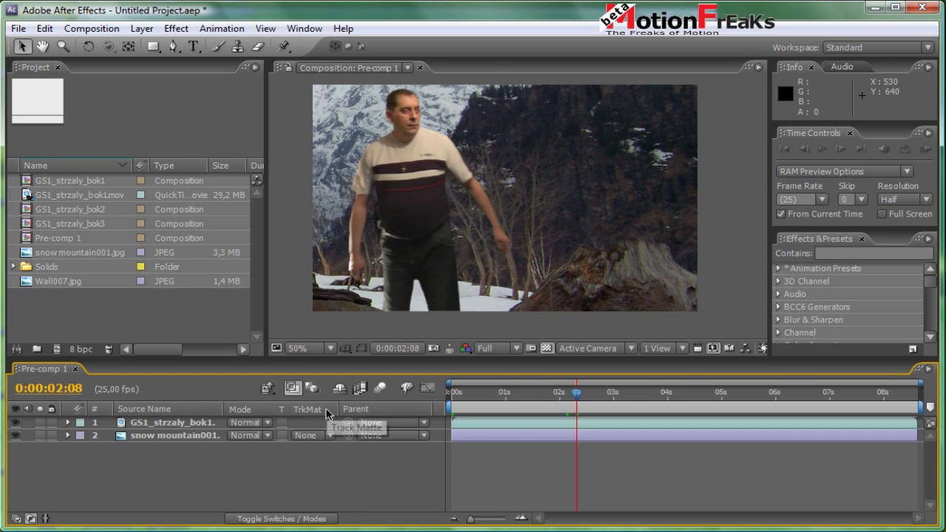
Step: Set the snow mountain layer's track matte to Alpha Matte from GS1_strzaly_bok1.mov
left_click(329, 435)
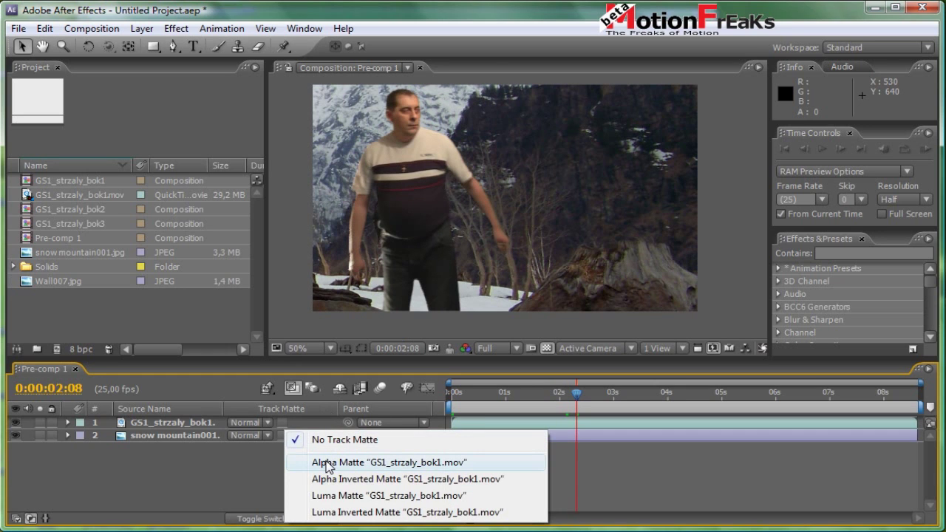
left_click(332, 464)
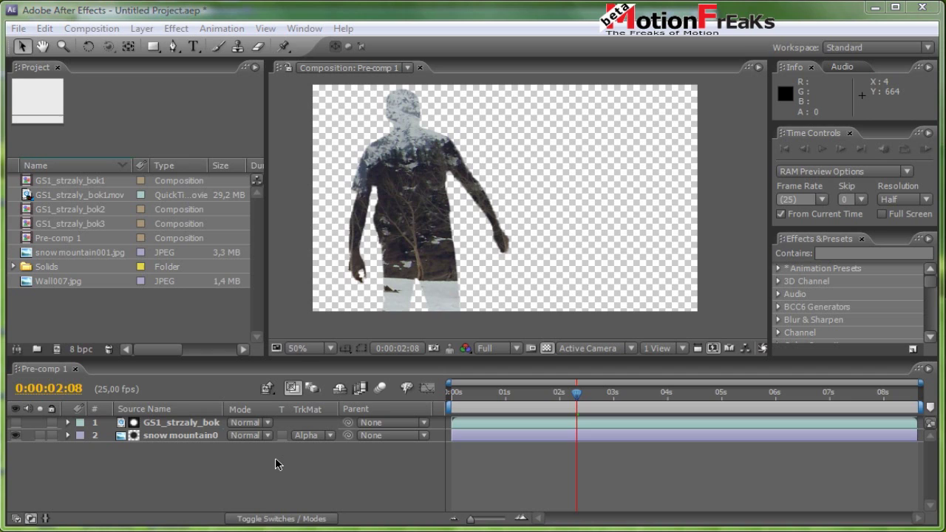
Step: Switch the snow mountain layer's track matte to Alpha Inverted Matte, cutting out the man's shape
left_click(330, 436)
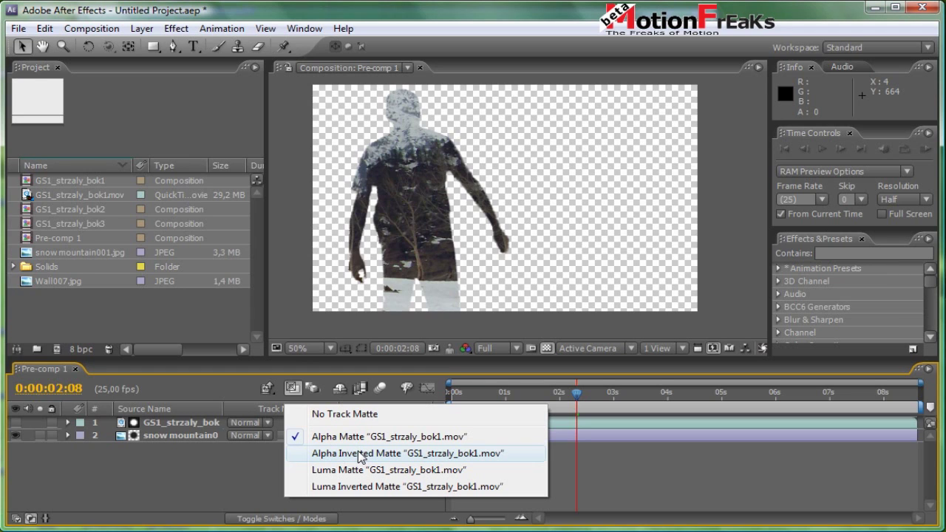
left_click(360, 454)
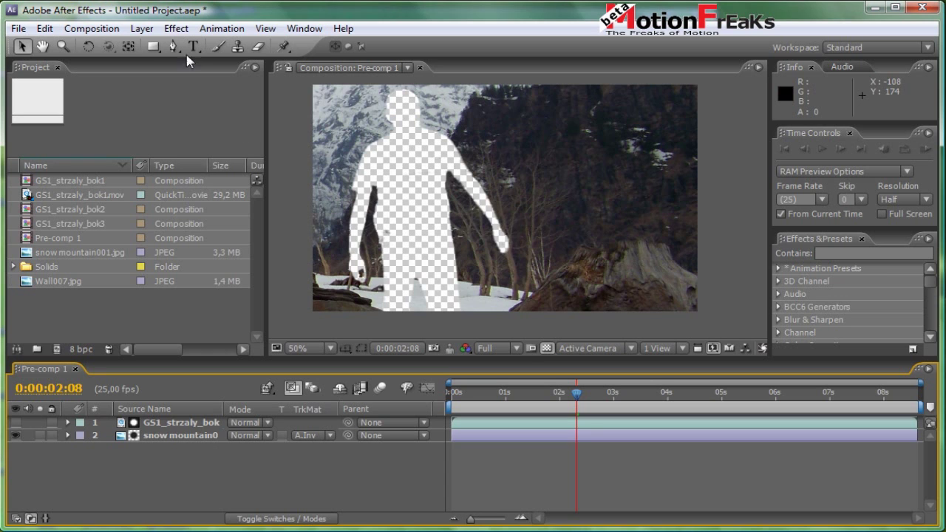
Step: Create a red (FF0000) solid, Red Solid 5, and move it to the bottom of the layer stack
left_click(140, 28)
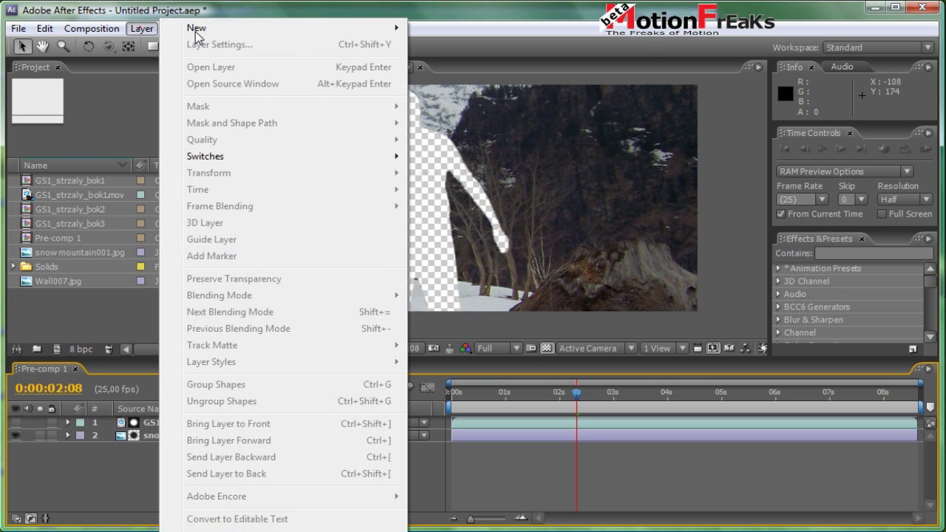
mouse_move(206, 30)
left_click(438, 44)
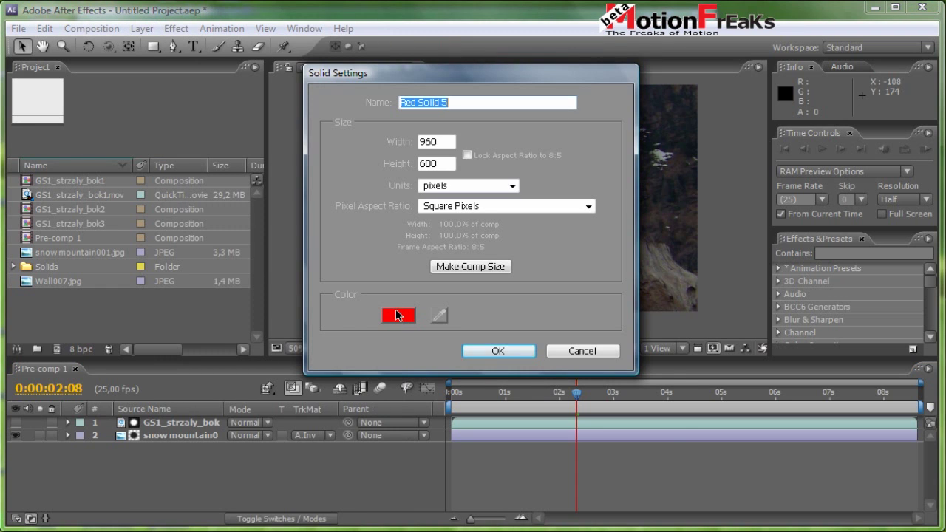
left_click(397, 315)
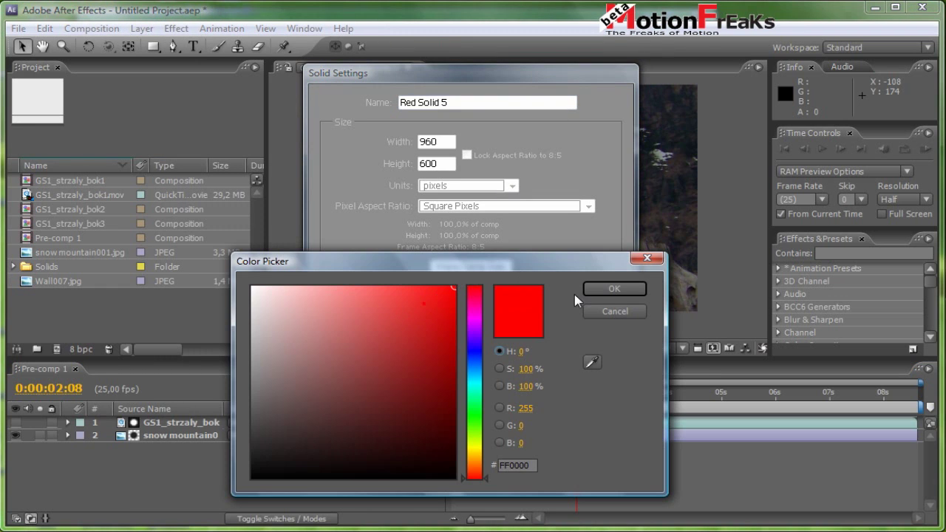
left_click(597, 287)
left_click(498, 352)
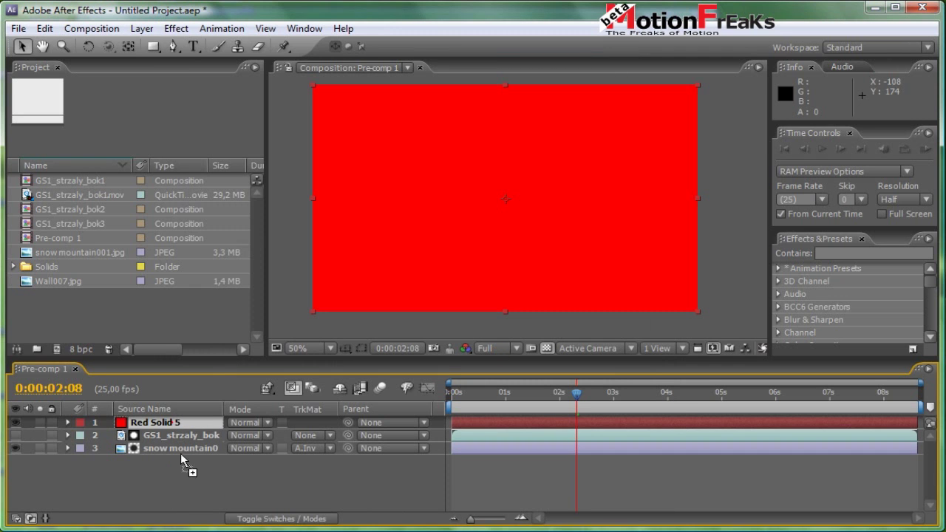
left_click_drag(180, 454, 180, 466)
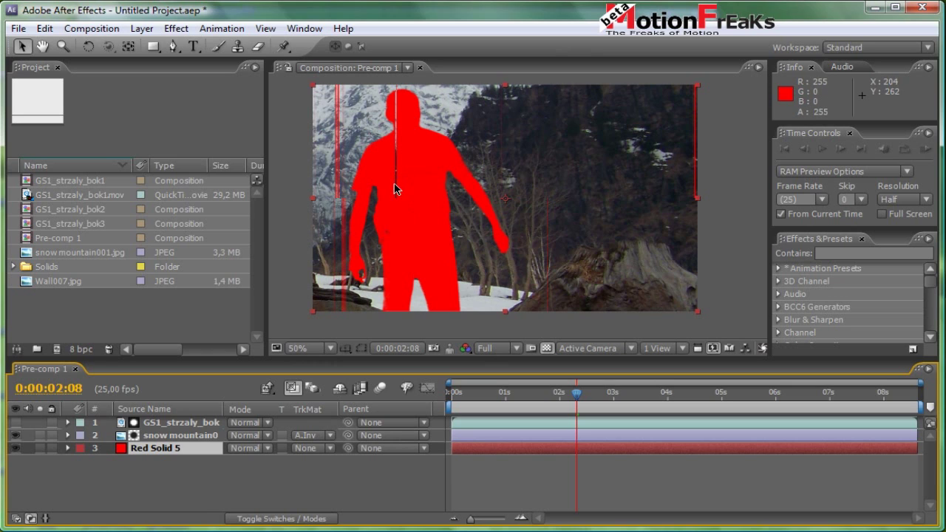
Step: Set the snow mountain layer's mode to Alpha Add and its track matte back to Alpha Matte
left_click(177, 437)
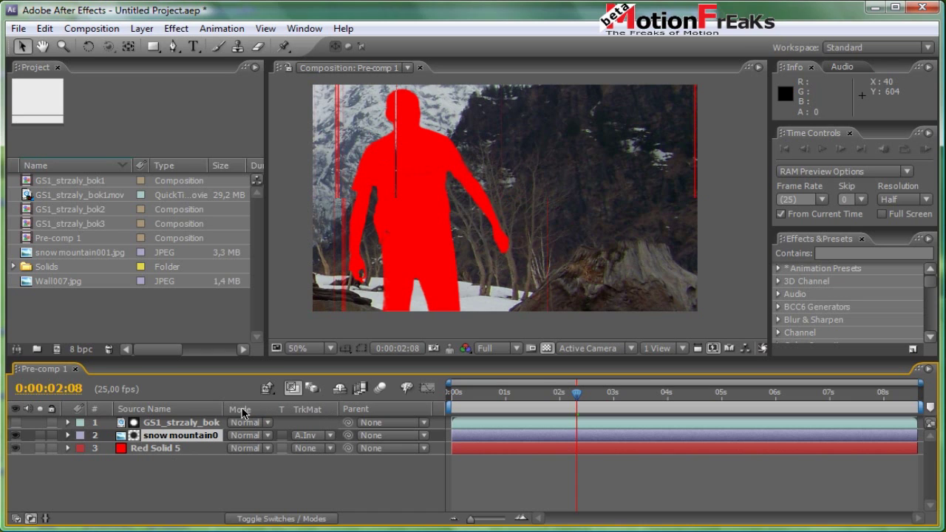
left_click(268, 436)
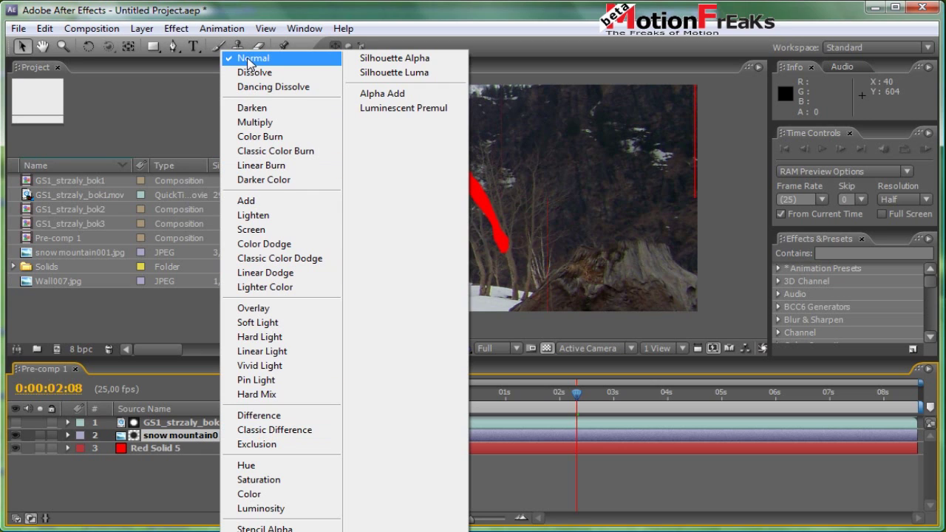
left_click(382, 93)
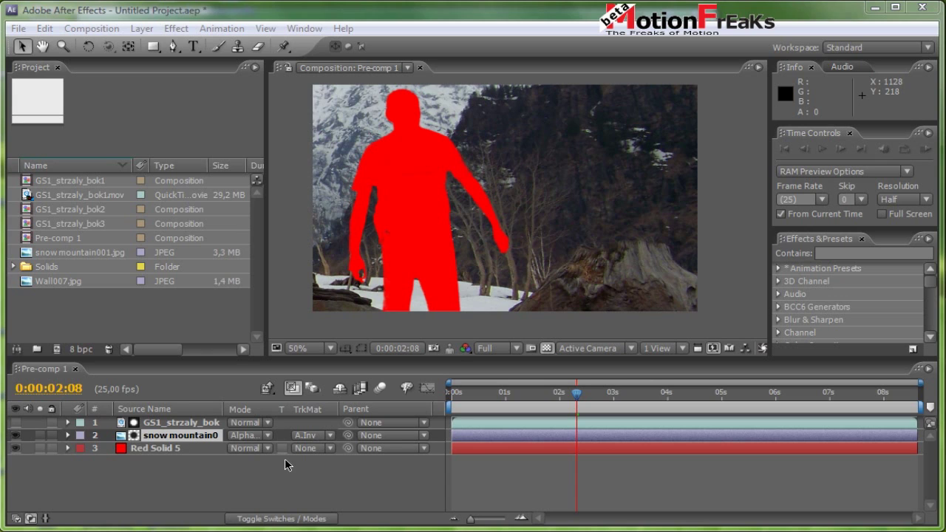
left_click(328, 436)
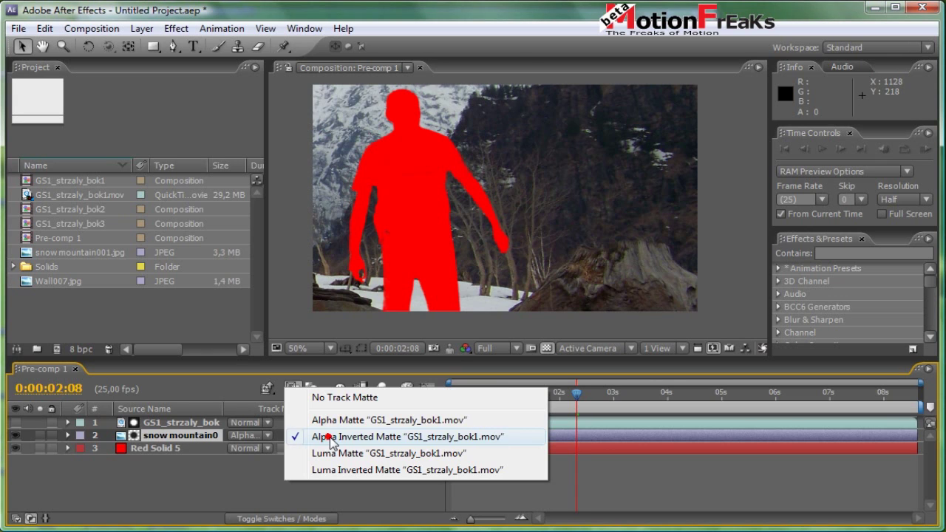
left_click(336, 421)
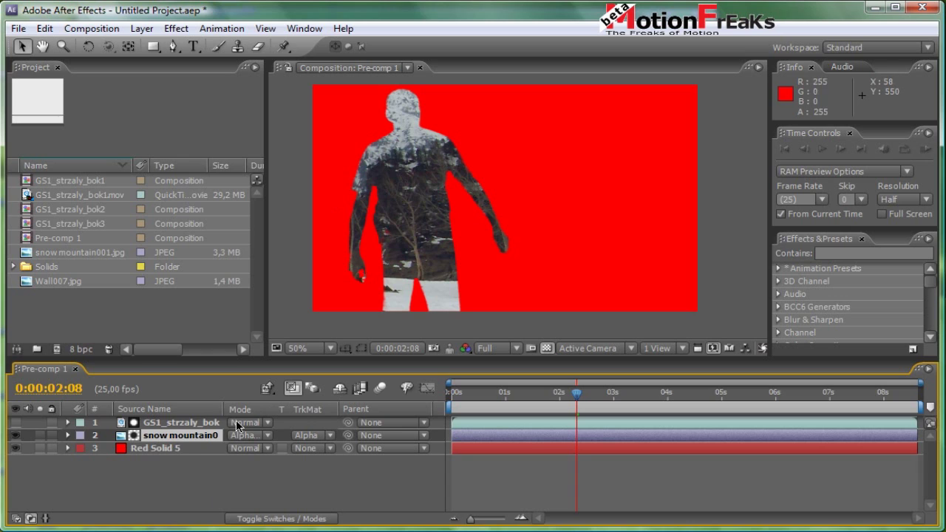
Step: Hide Red Solid 5 so the mountain-filled silhouette sits over transparency
left_click(174, 425)
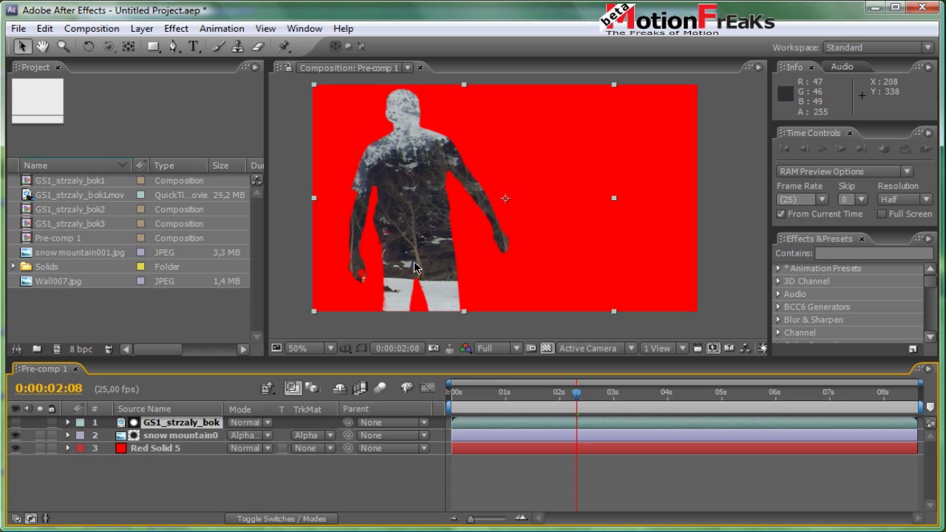
left_click(172, 436)
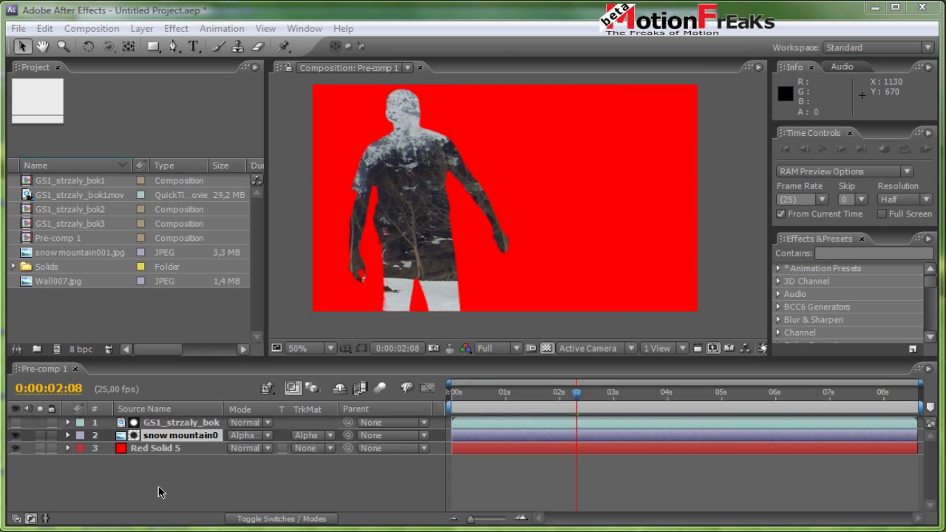
left_click(15, 449)
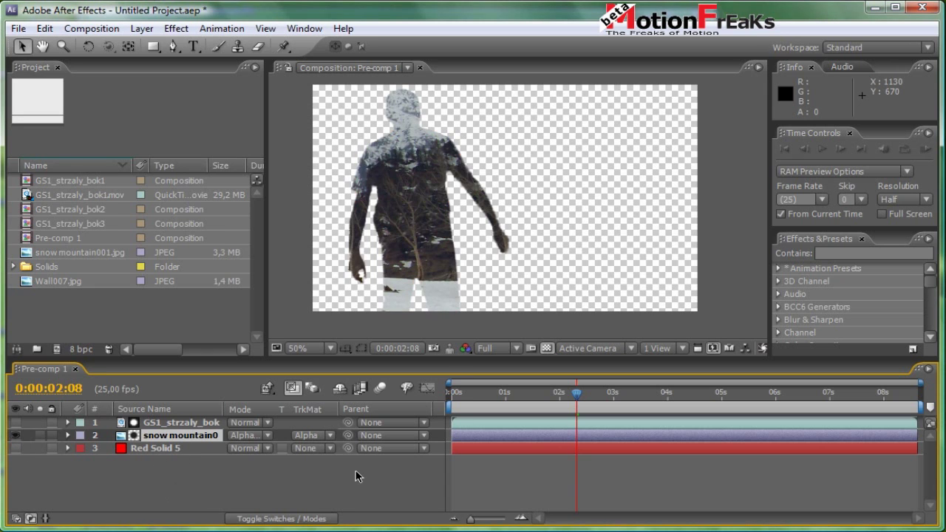
left_click(331, 435)
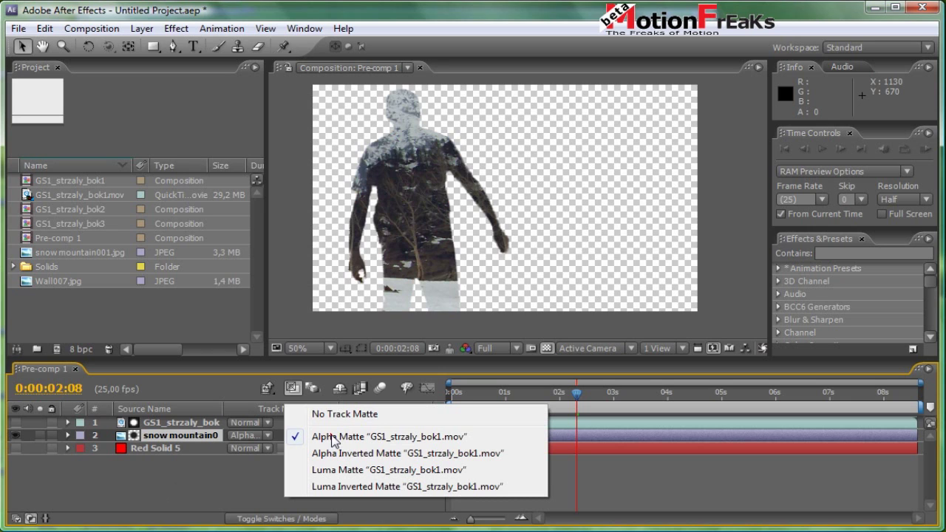
Step: Switch the mountain layer to Luma Matte, toggling the man footage layer on and off to compare
left_click(351, 470)
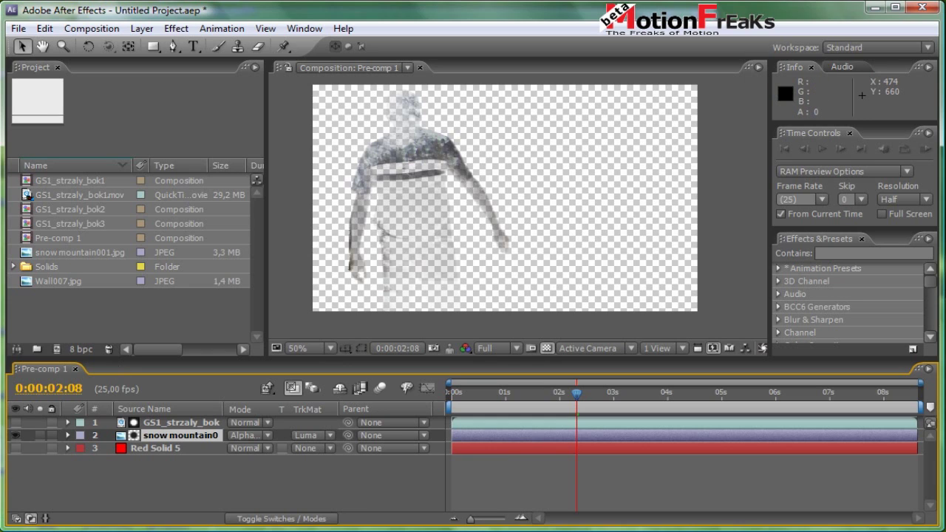
left_click(17, 422)
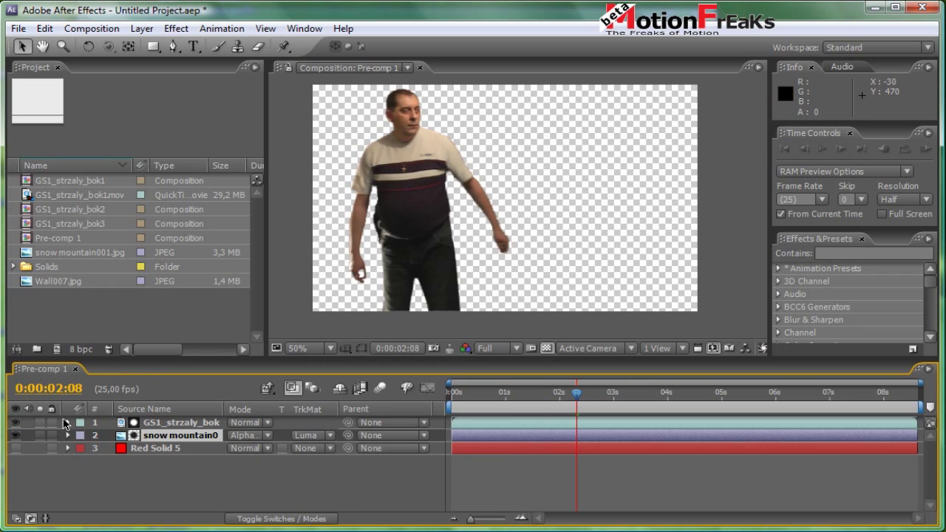
left_click(16, 423)
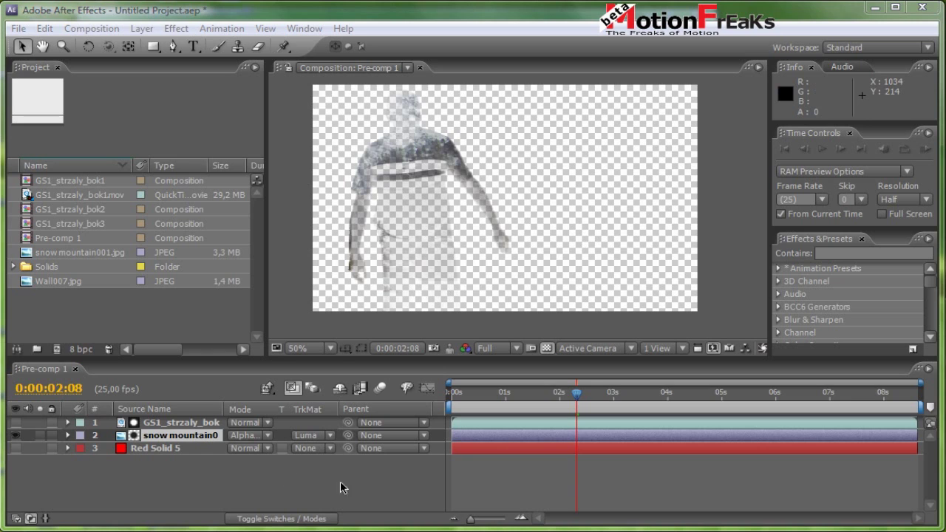
Step: Try Luma Inverted and Luma Matte on the mountain layer with Red Solid 5 visible again
left_click(330, 436)
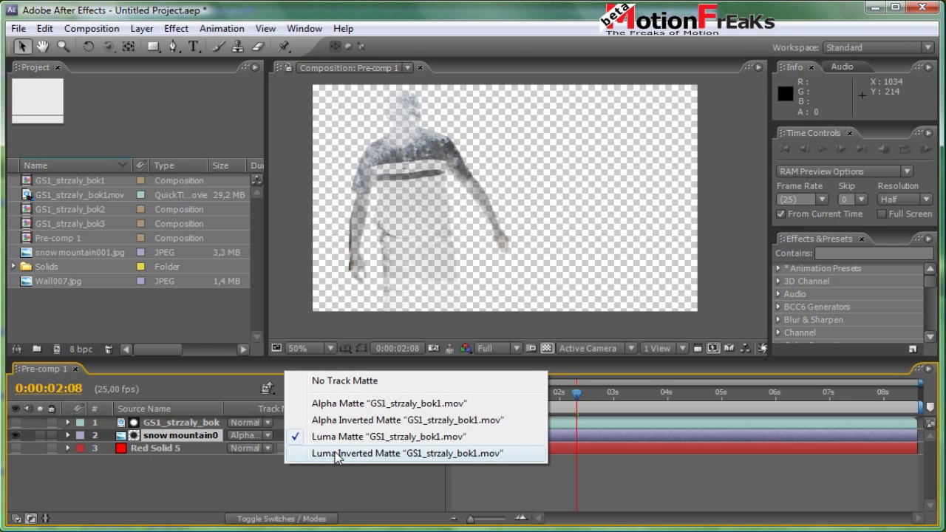
left_click(353, 453)
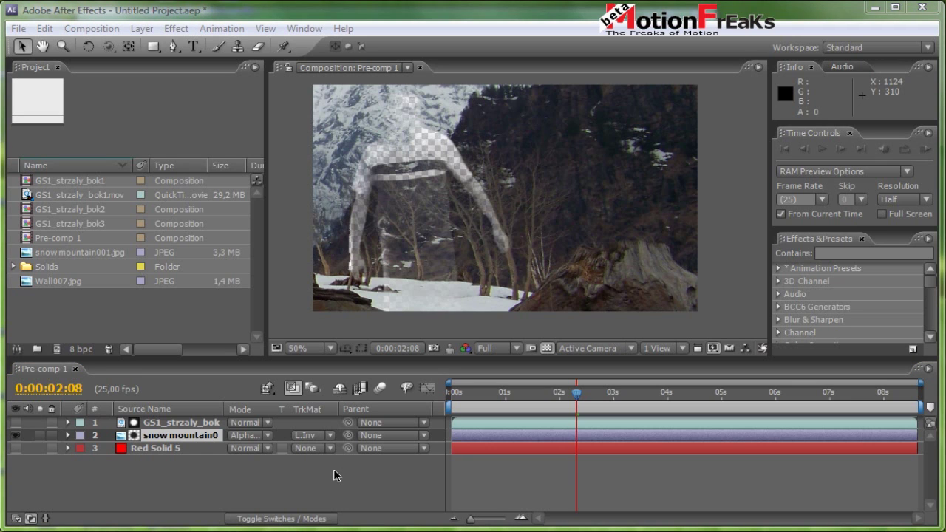
left_click(15, 448)
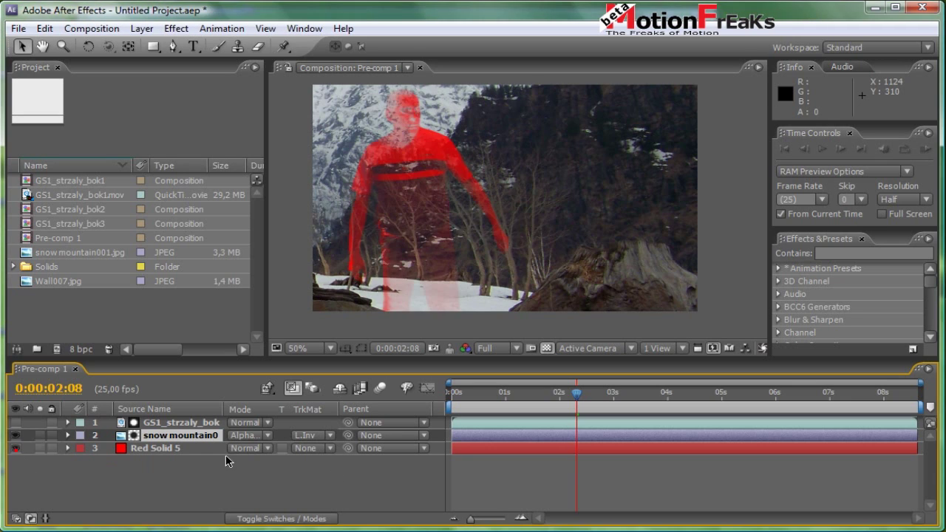
left_click(330, 435)
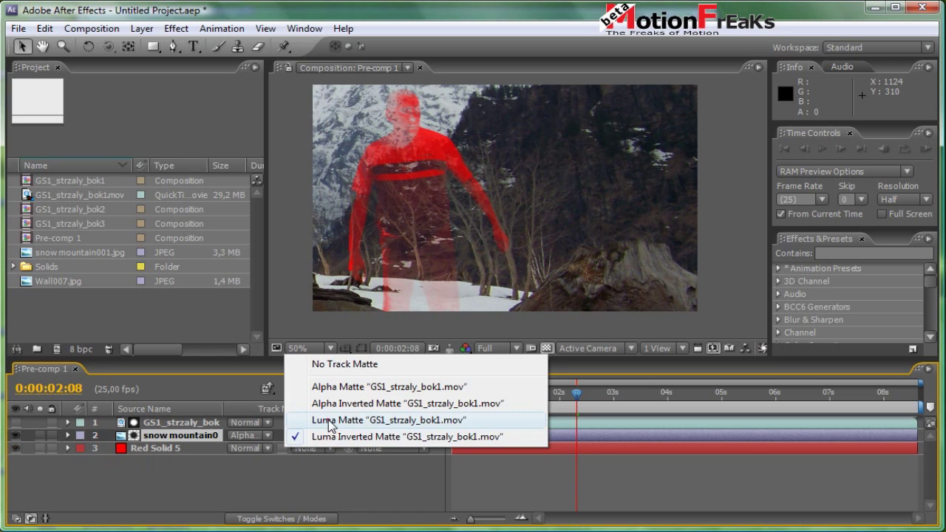
left_click(330, 420)
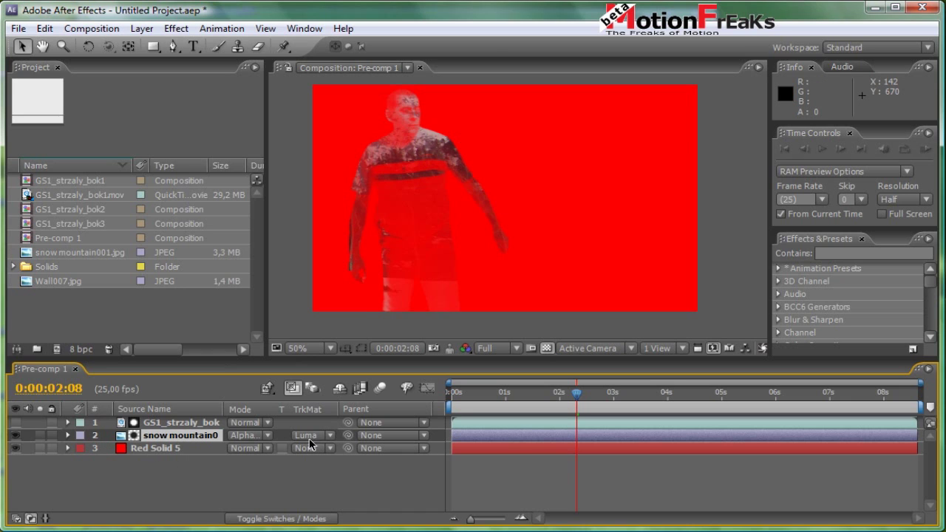
left_click(331, 435)
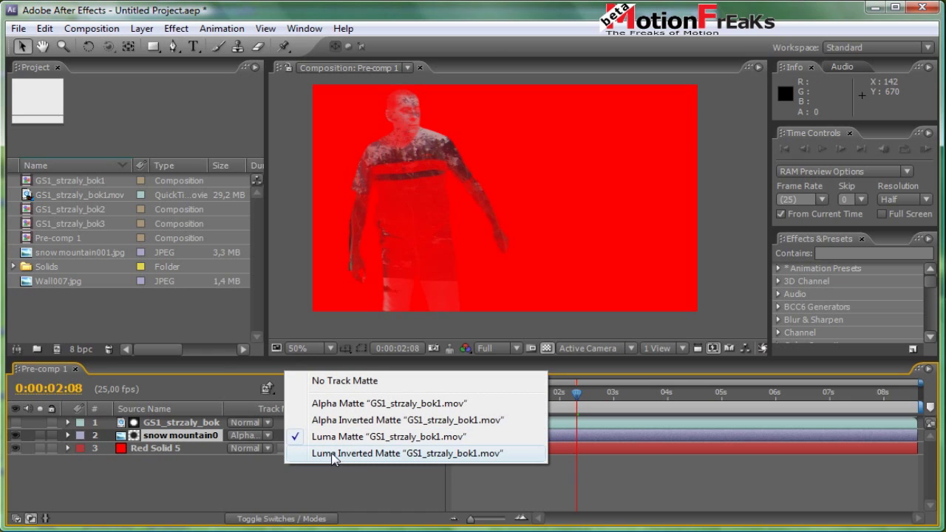
left_click(357, 454)
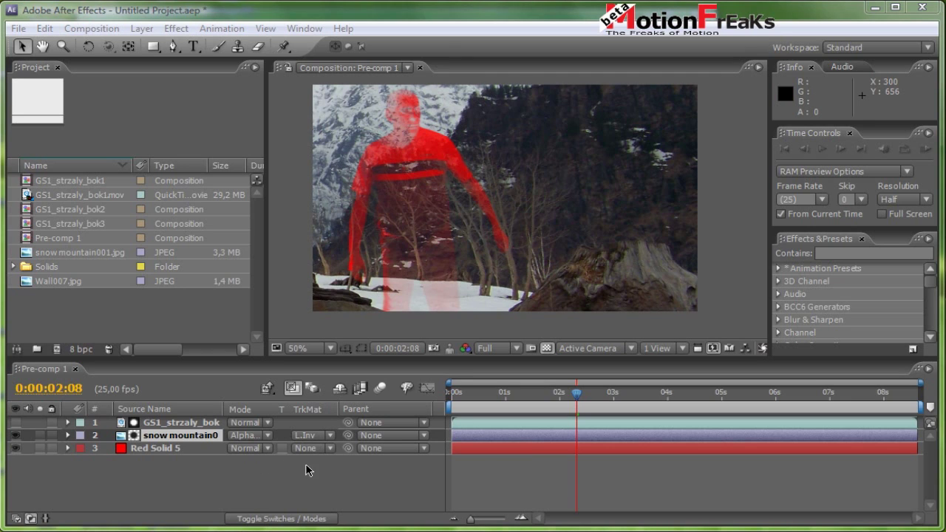
Step: Return the mountain layer to Alpha Matte, go to 0:00:02:02, and select Red Solid 5
left_click(329, 435)
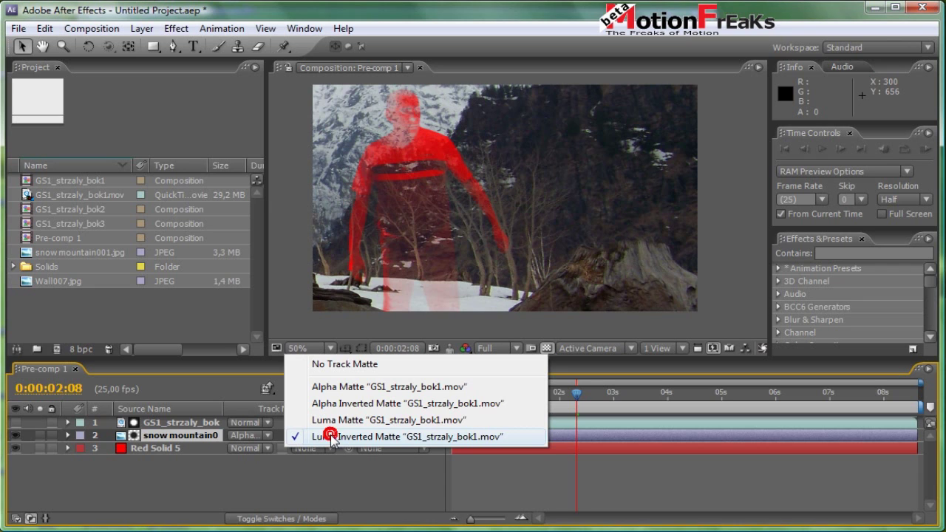
left_click(330, 387)
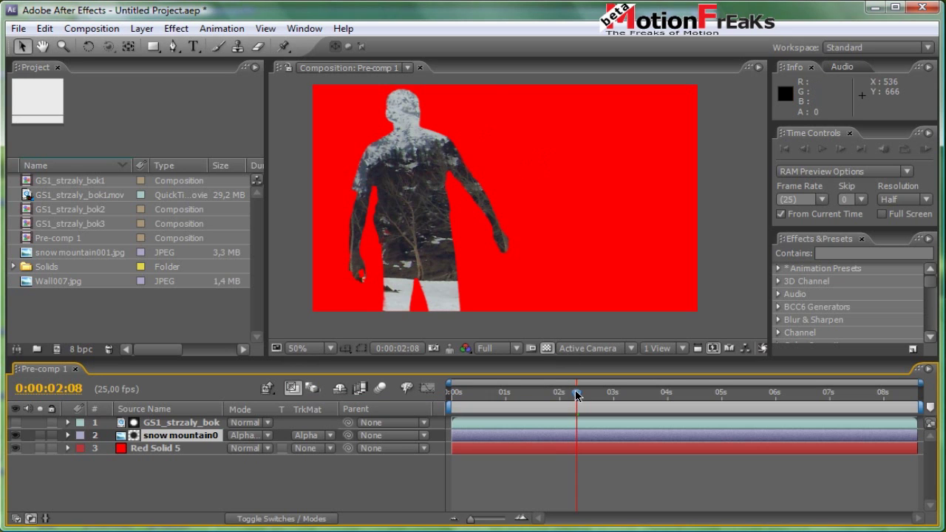
mouse_move(570, 393)
left_mouse_down()
mouse_move(453, 407)
mouse_move(587, 401)
mouse_move(563, 399)
left_mouse_up()
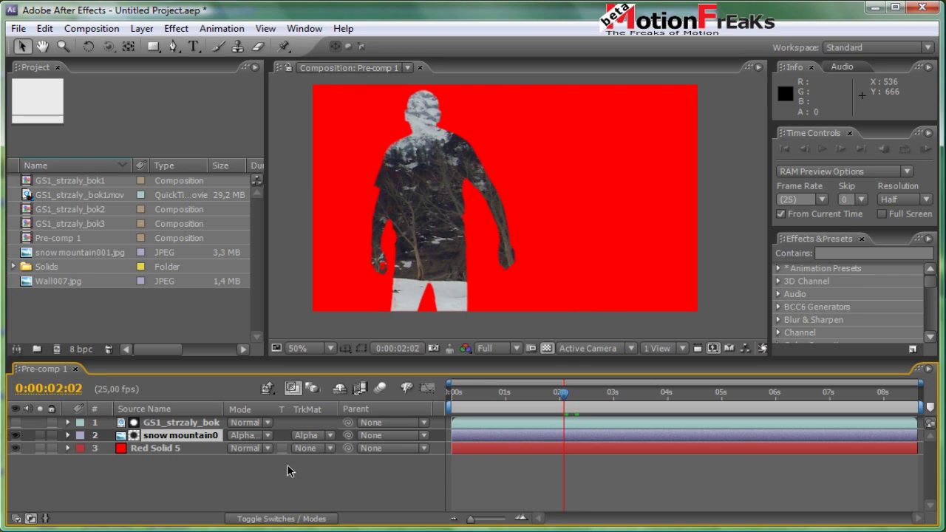
left_click(166, 451)
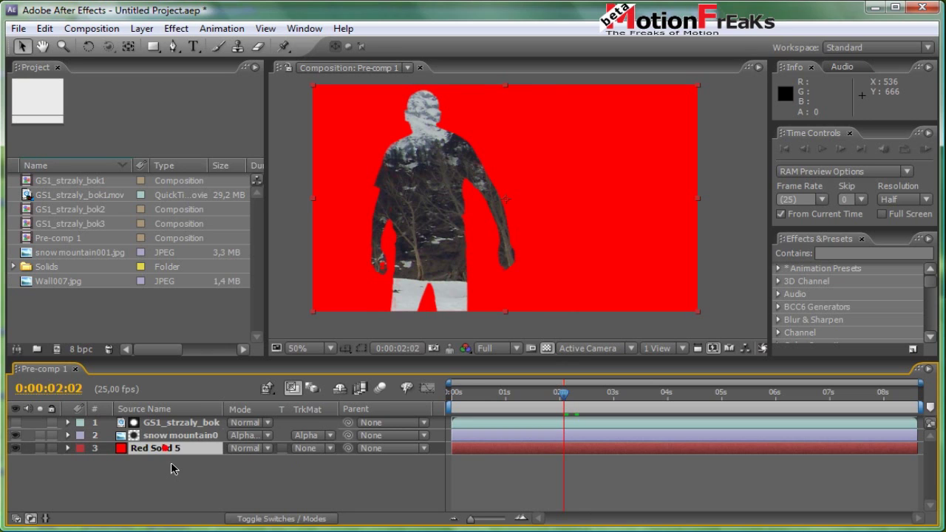
Step: Delete Red Solid 5, set the mountain's track matte to none, and show the man footage layer
key("Delete")
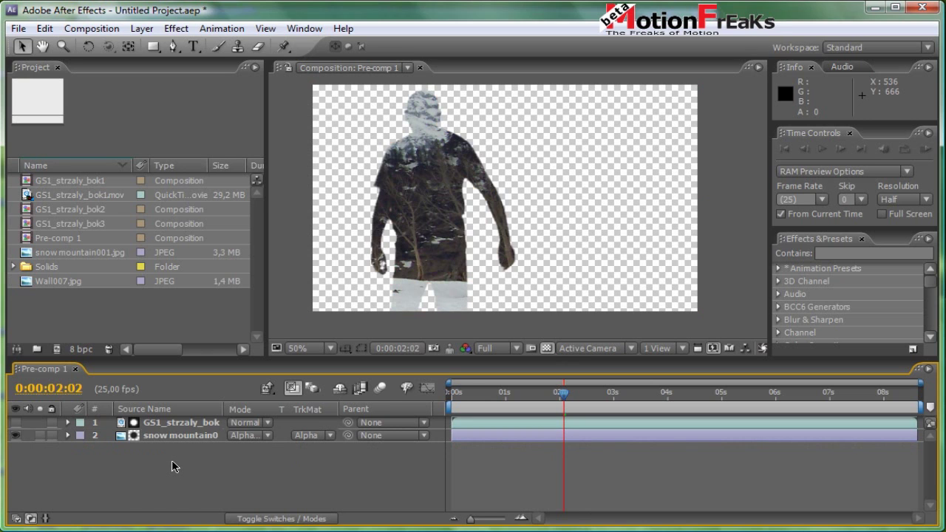
left_click(330, 435)
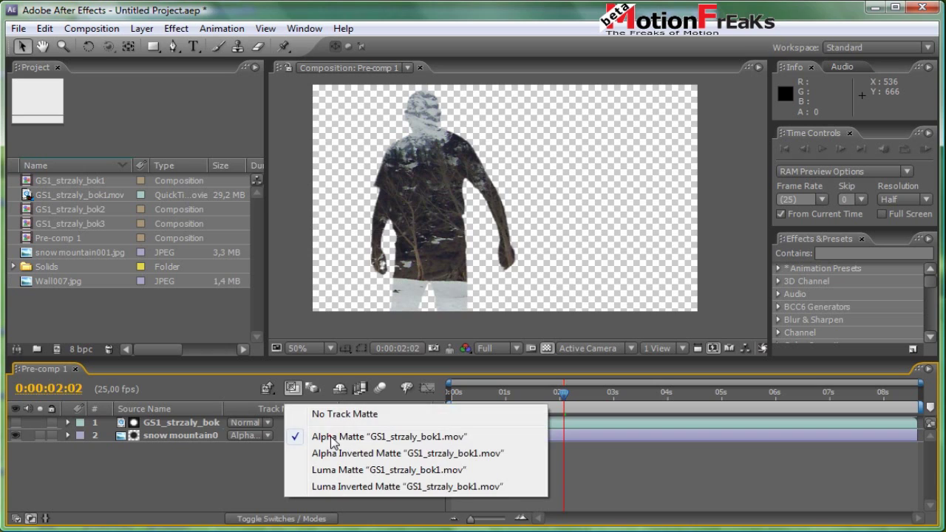
left_click(331, 413)
left_click(15, 422)
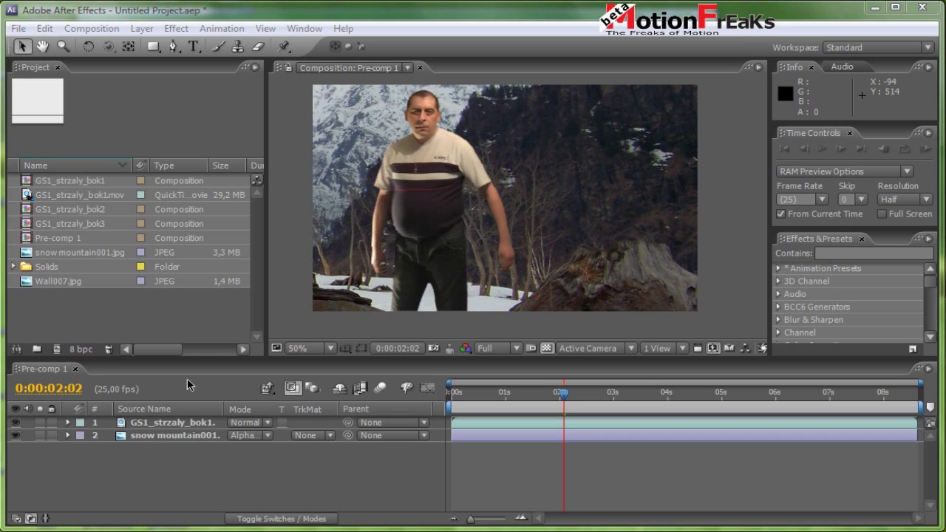
Step: Check the composite by selecting layers and scrubbing through a few frames
left_click(177, 423)
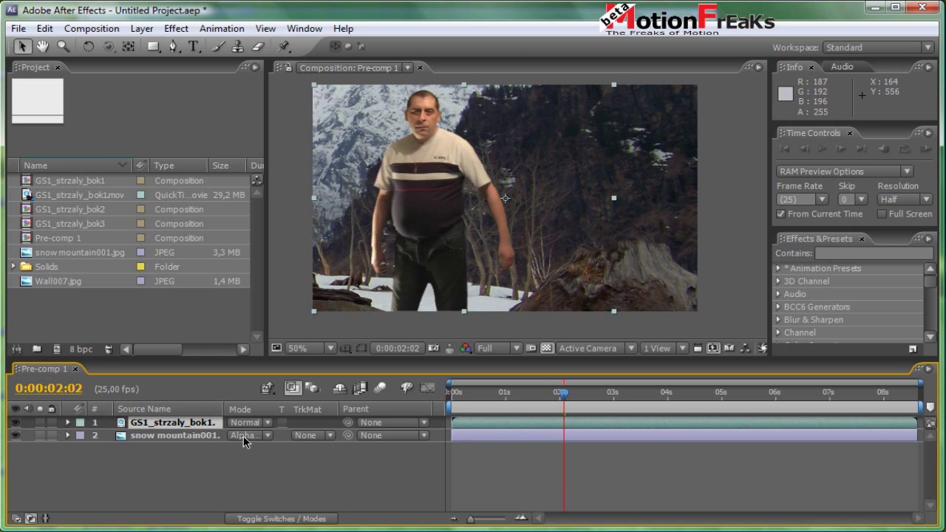
left_click(181, 440)
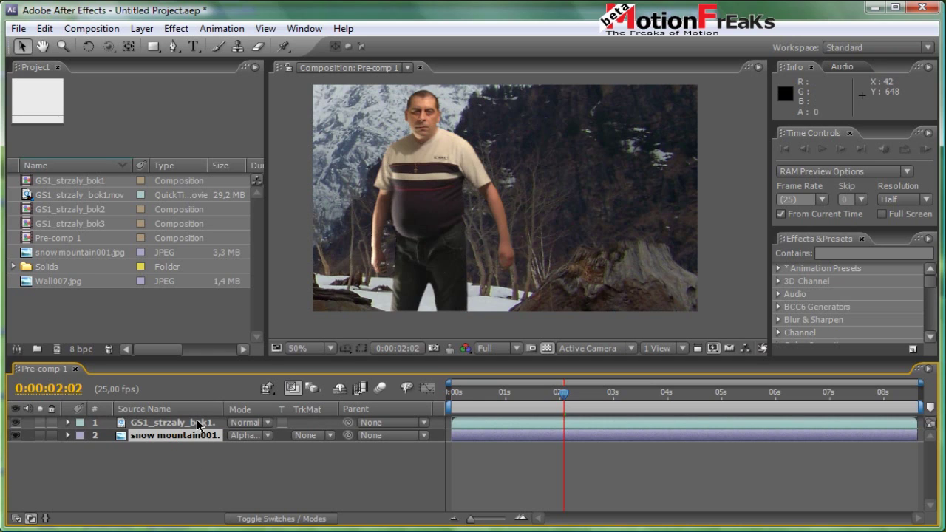
left_click(213, 467)
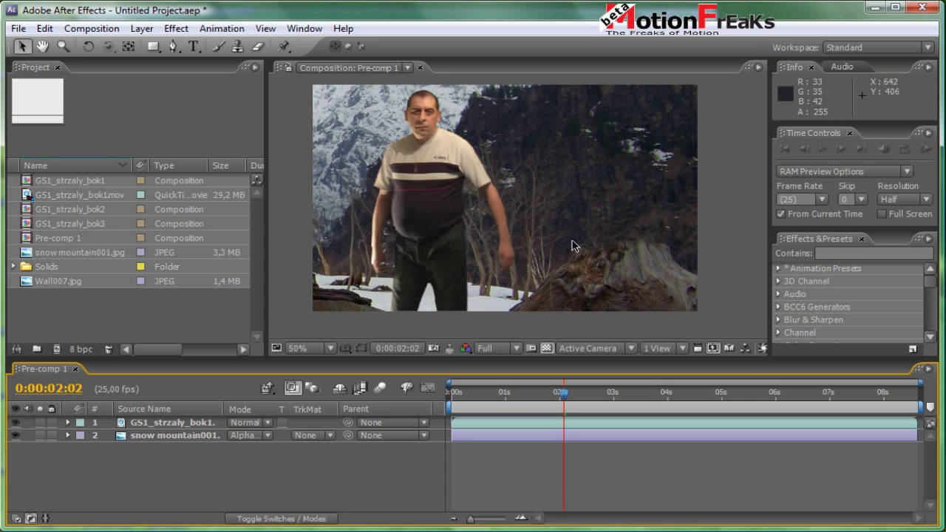
mouse_move(561, 398)
left_mouse_down()
mouse_move(596, 398)
mouse_move(516, 405)
mouse_move(563, 397)
left_mouse_up()
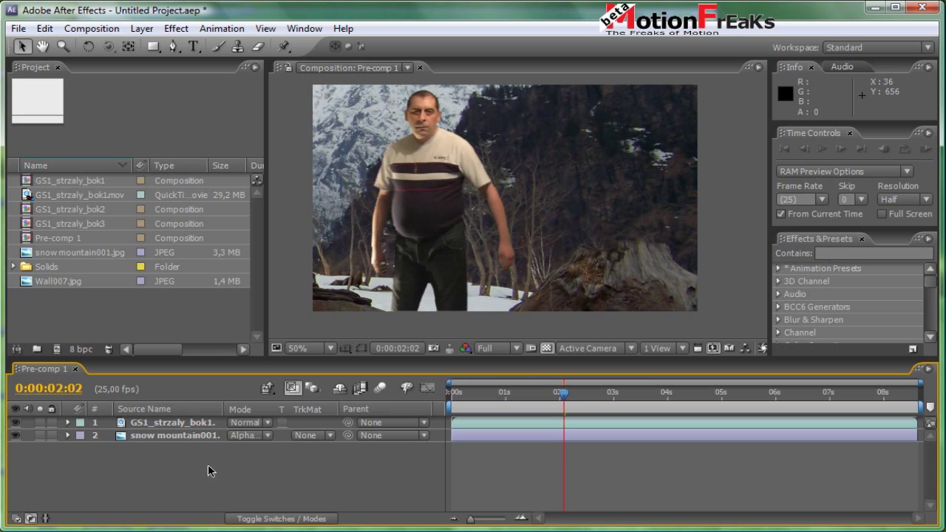
Step: Pre-compose the man and snow mountain layers into a new comp named strzelec
left_click(170, 425)
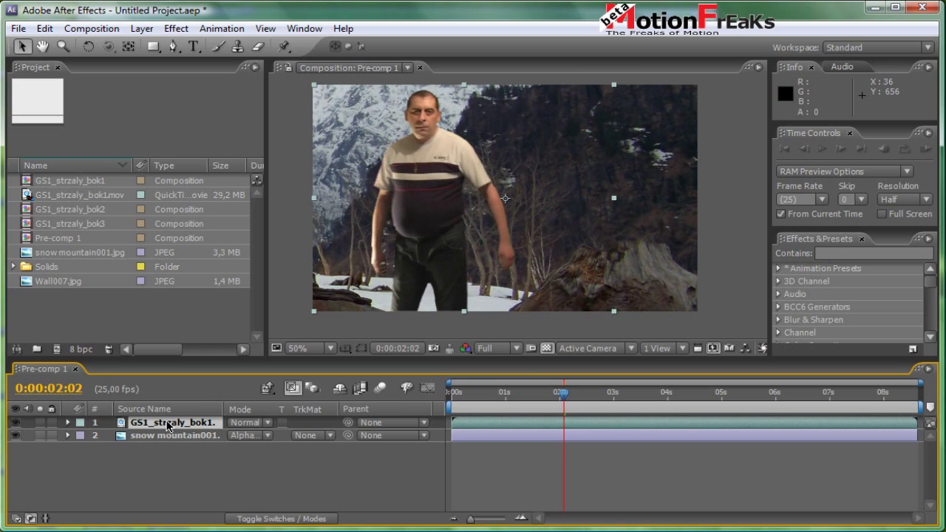
left_click(166, 438, "shift")
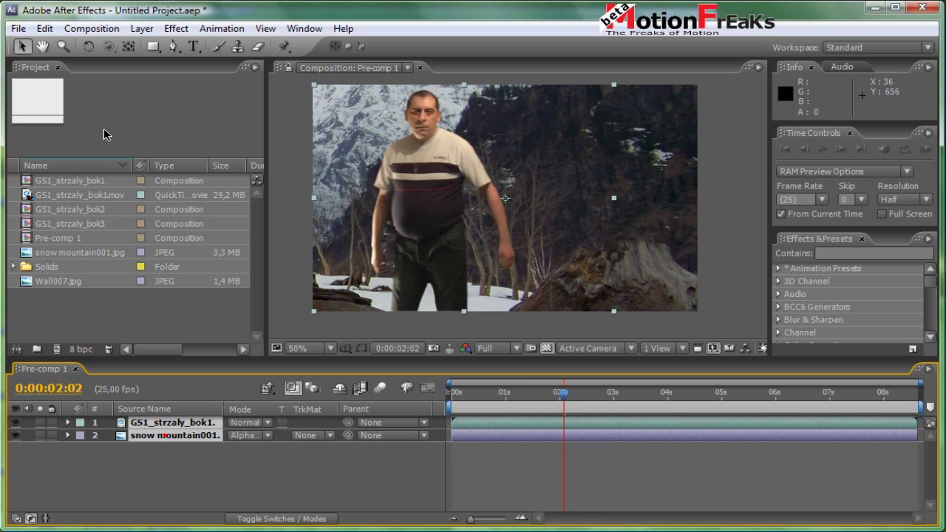
left_click(141, 29)
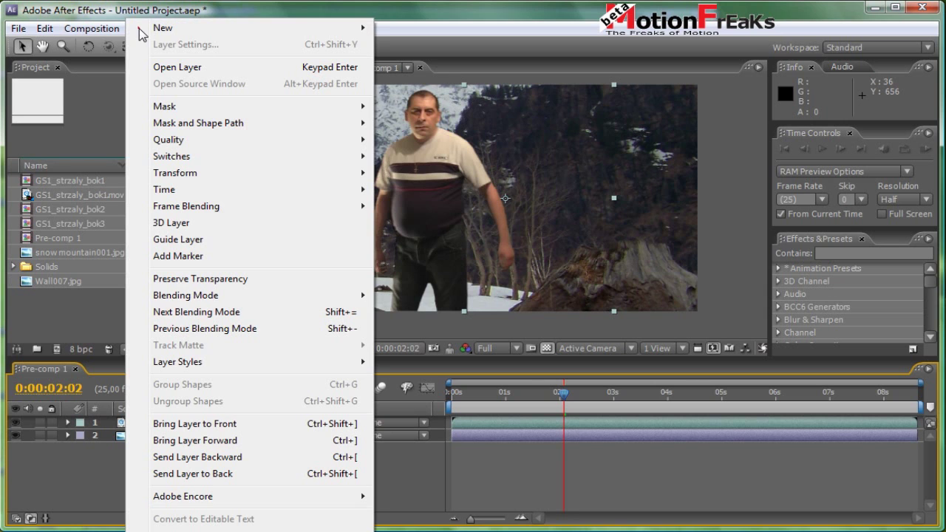
left_click(192, 529)
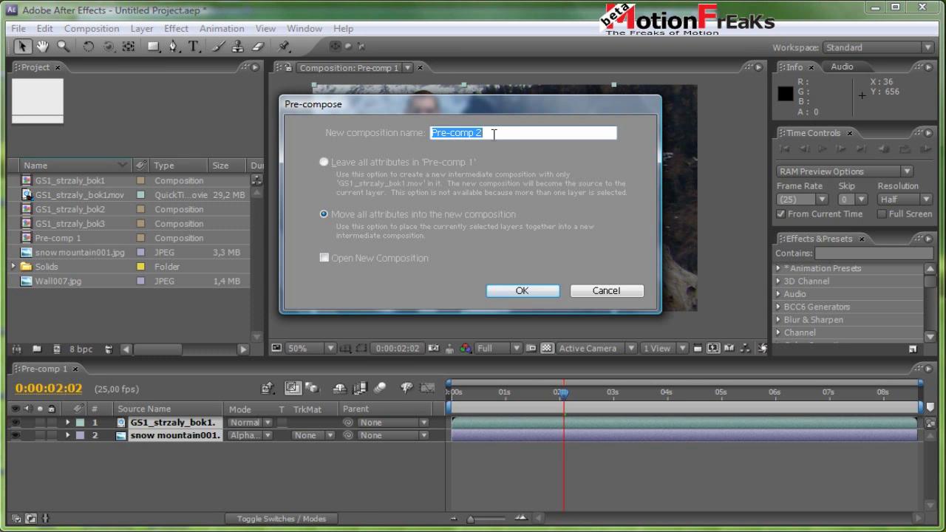
type("strzelec")
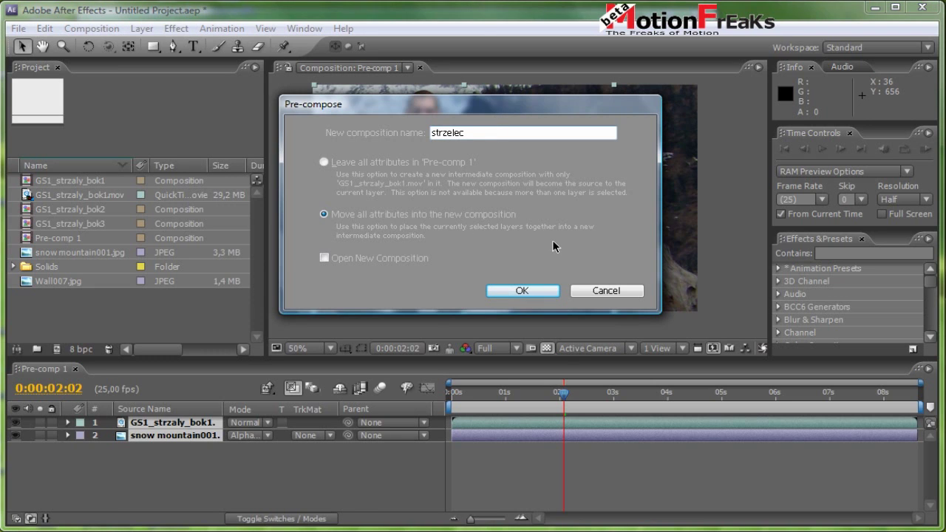
left_click(495, 294)
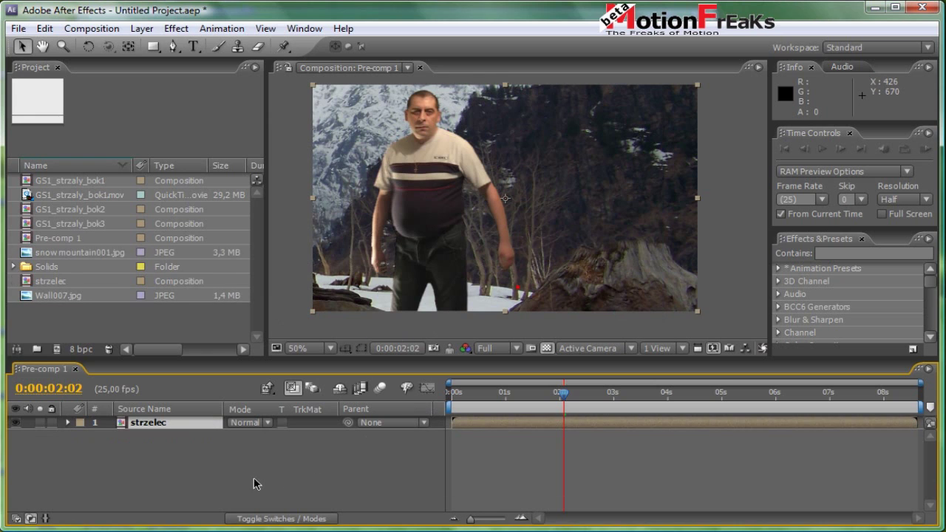
Step: Move the playhead back to 0:00:02:02 in Pre-comp 1
mouse_move(564, 394)
left_mouse_down()
mouse_move(451, 400)
mouse_move(593, 399)
mouse_move(571, 405)
left_mouse_up()
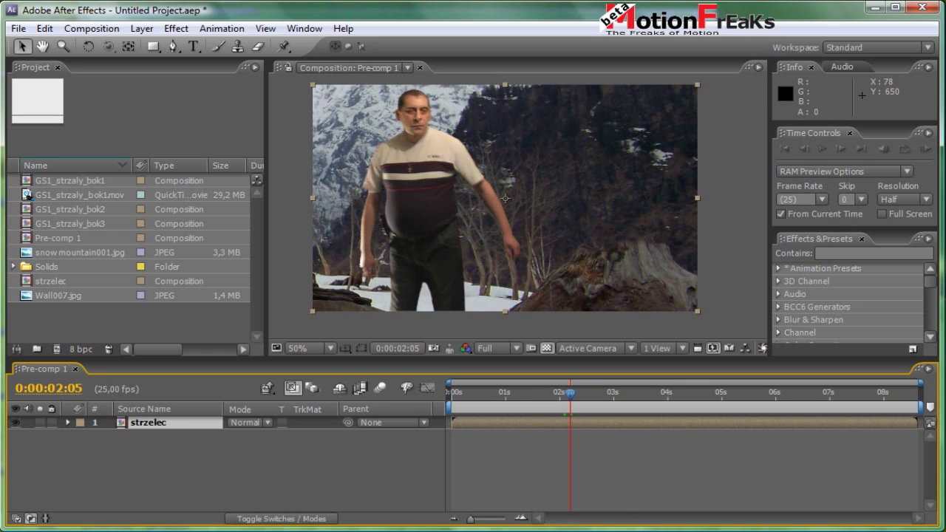
key("Page_Up")
key("Page_Up")
key("Page_Up")
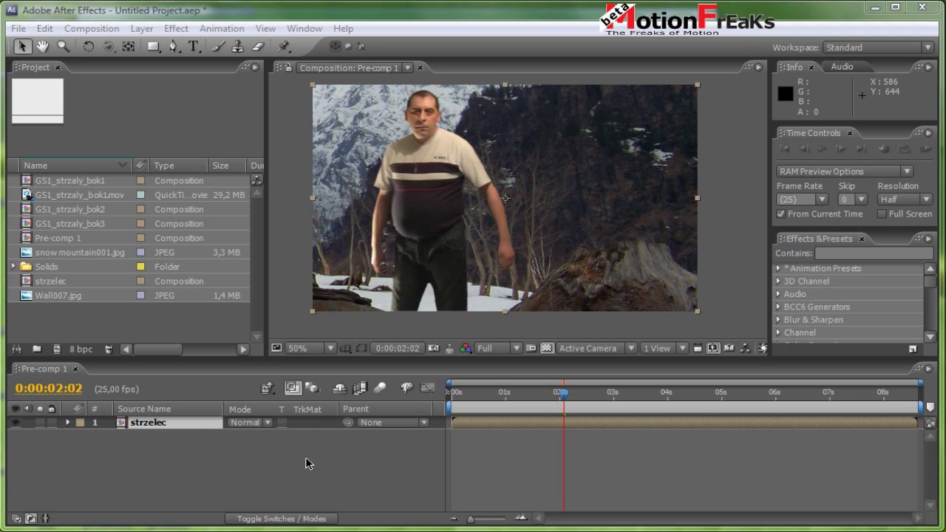
Step: Freeze the second strzelec layer on frame 0:00:00:07 with Time > Freeze Frame
left_click(212, 455)
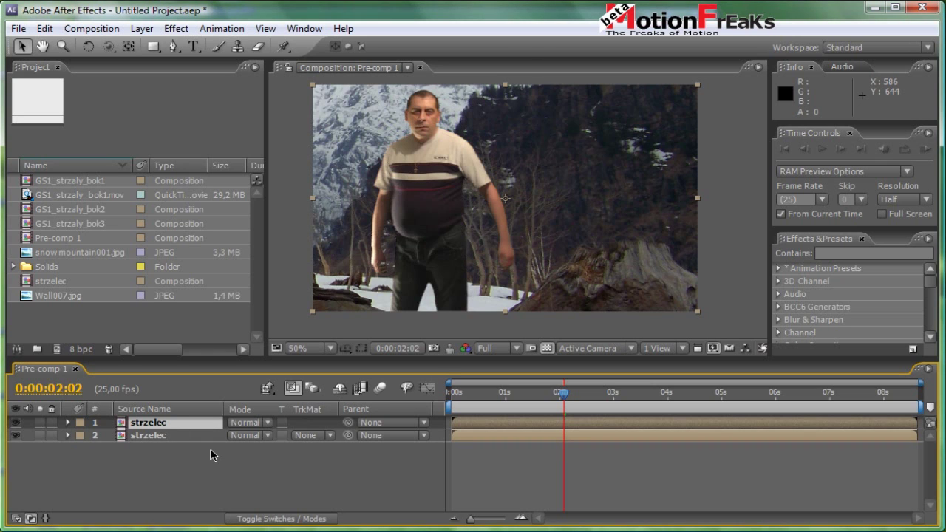
left_click(165, 436)
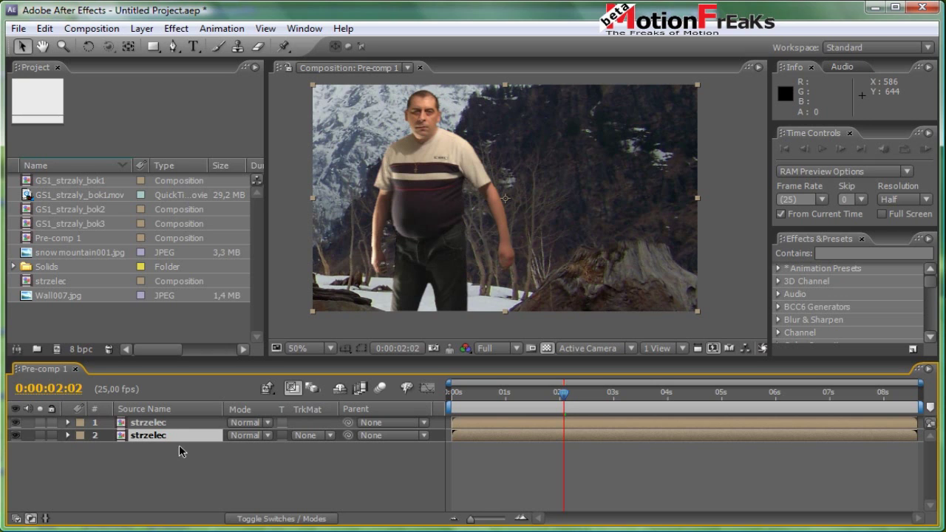
mouse_move(562, 397)
left_mouse_down()
mouse_move(469, 403)
mouse_move(465, 309)
left_mouse_up()
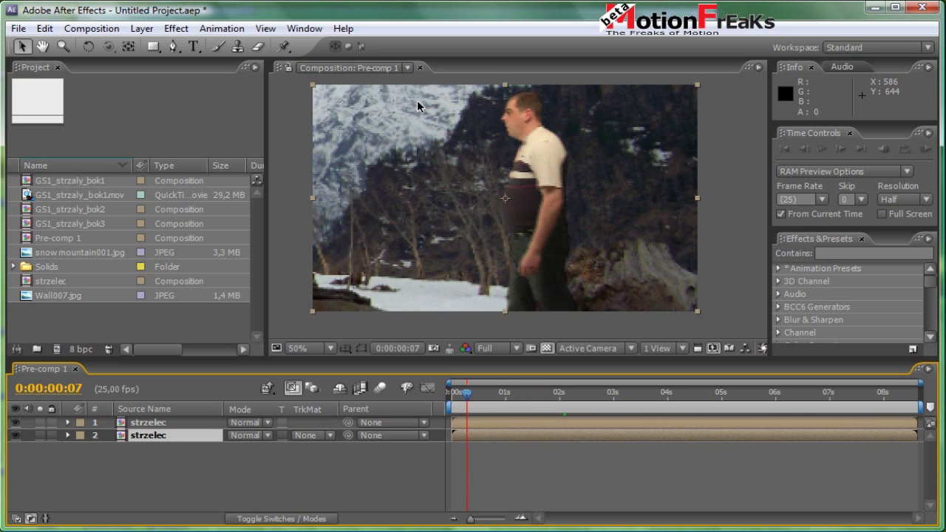
right_click(478, 440)
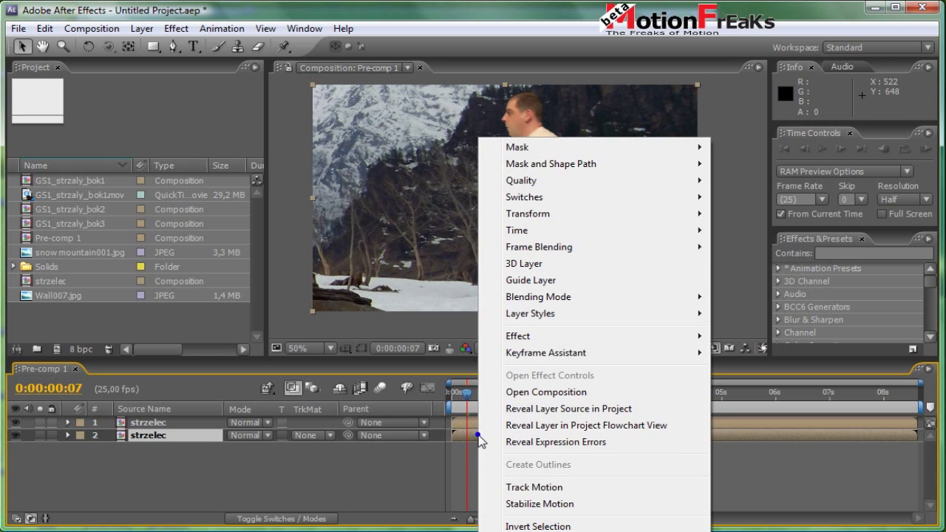
mouse_move(515, 235)
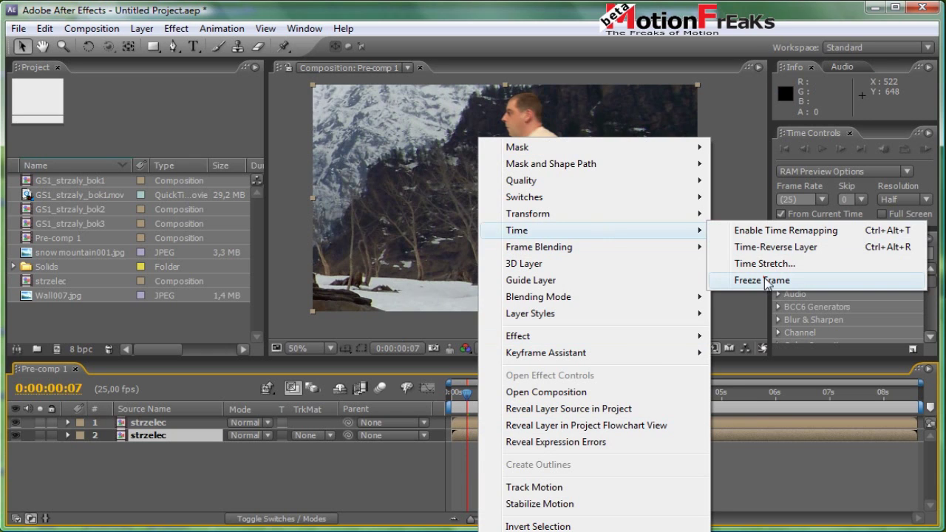
left_click(767, 285)
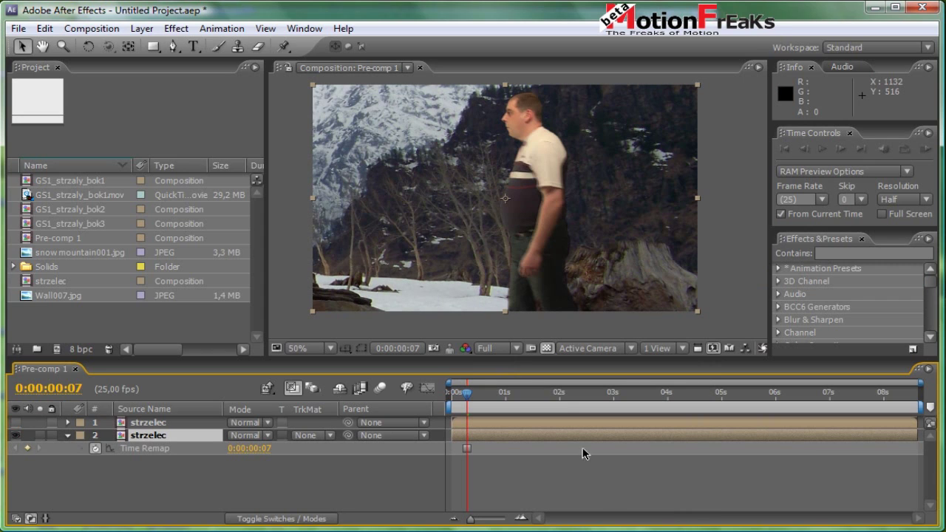
Step: Make the top strzelec layer visible again and scrub to check both copies
left_click_drag(465, 397, 412, 401)
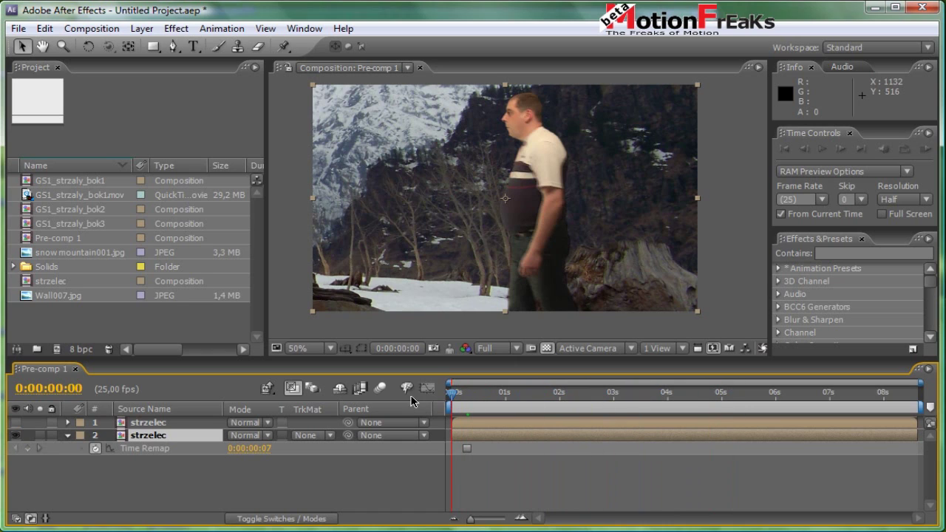
left_click(14, 422)
left_click_drag(451, 397, 562, 396)
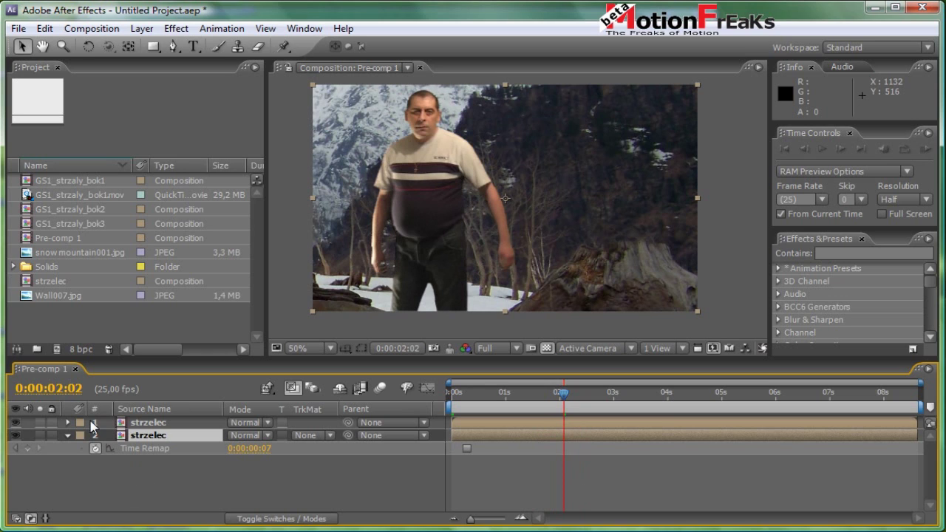
Step: Add a white, composition-sized 960×600 solid named White Solid 3
left_click(142, 29)
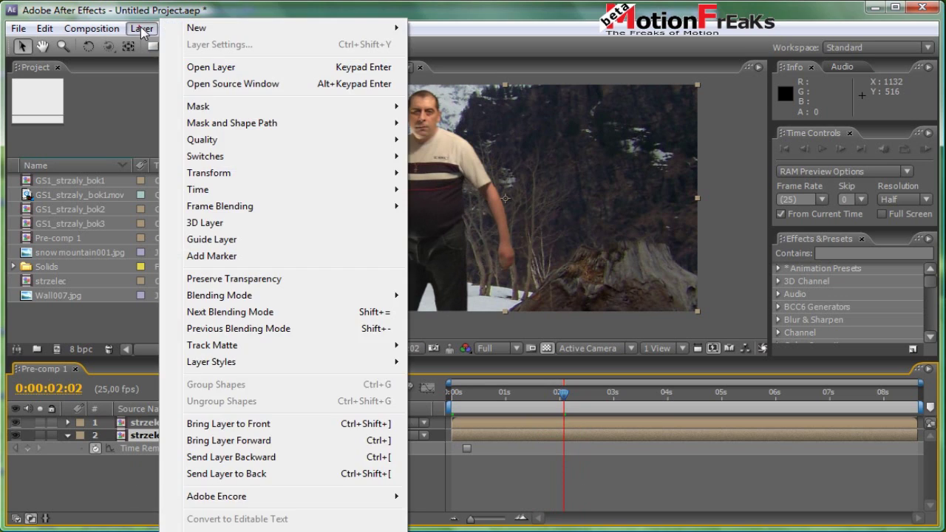
mouse_move(251, 27)
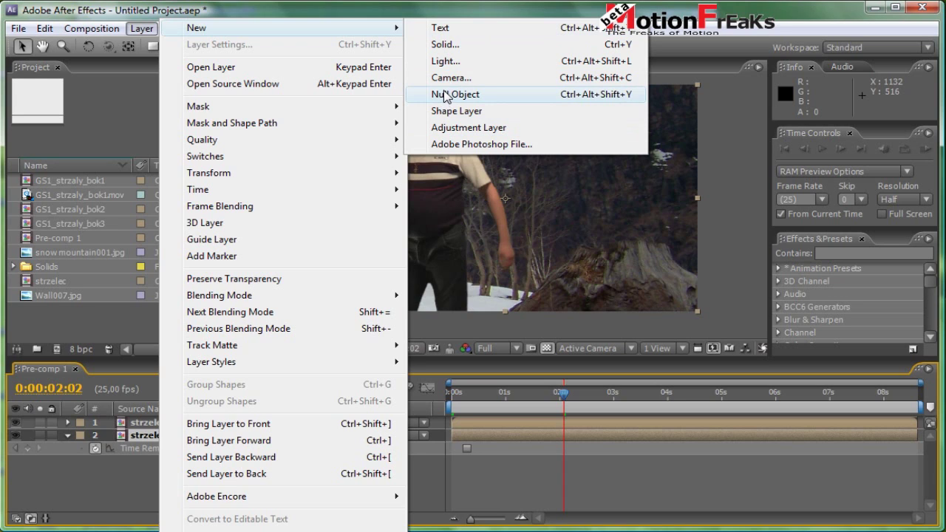
left_click(443, 44)
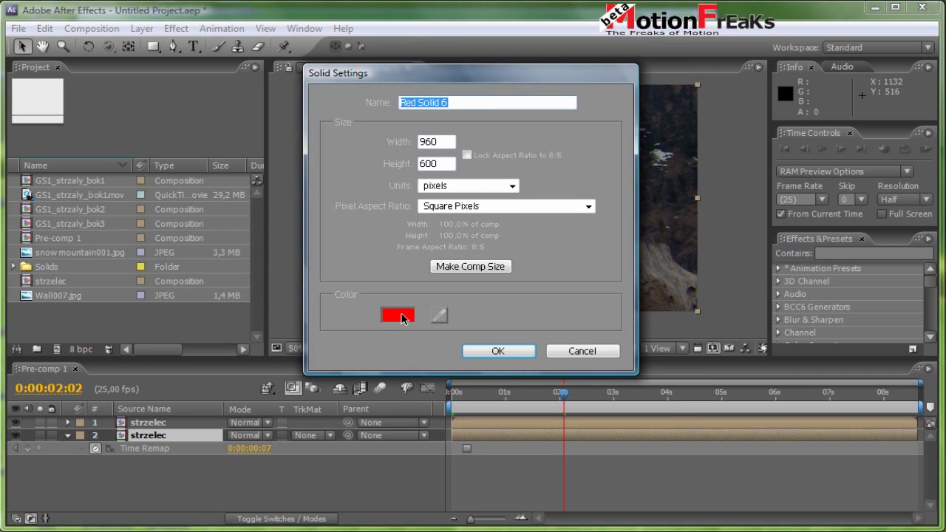
left_click(402, 318)
left_click_drag(323, 333, 213, 255)
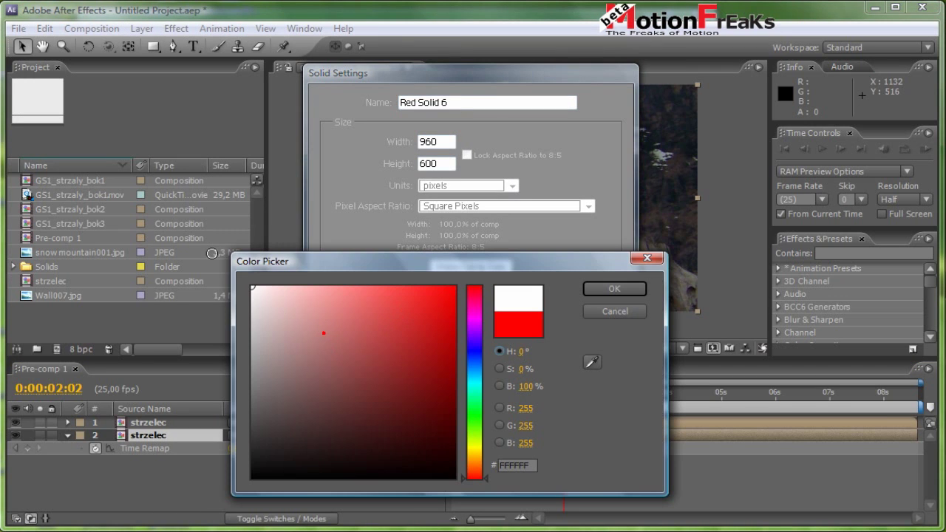
left_click(614, 288)
left_click(464, 264)
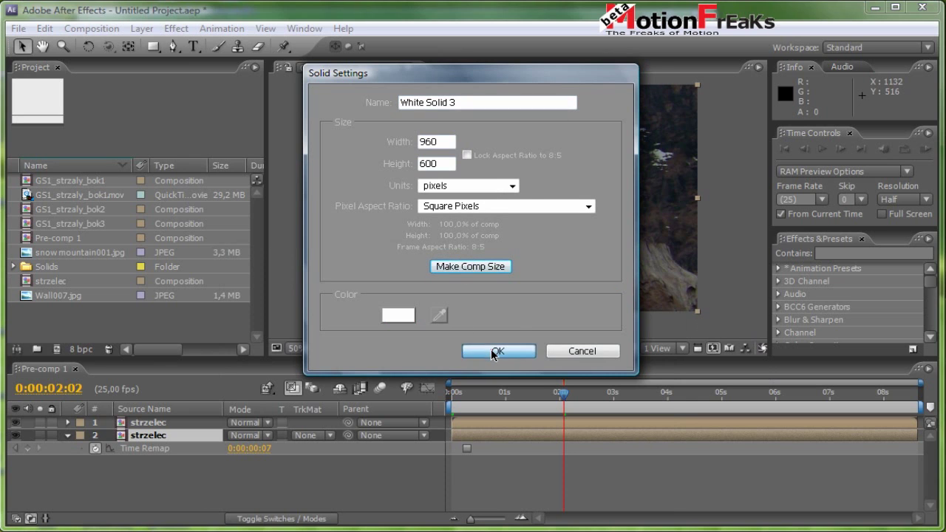
left_click(491, 350)
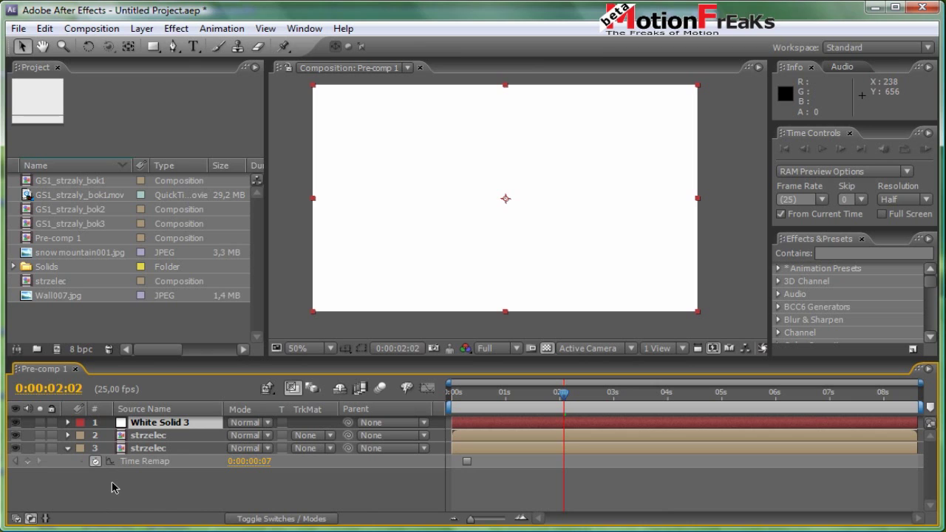
Step: Hide White Solid 3 and draw a closed Pen mask around the man's head
left_click(15, 422)
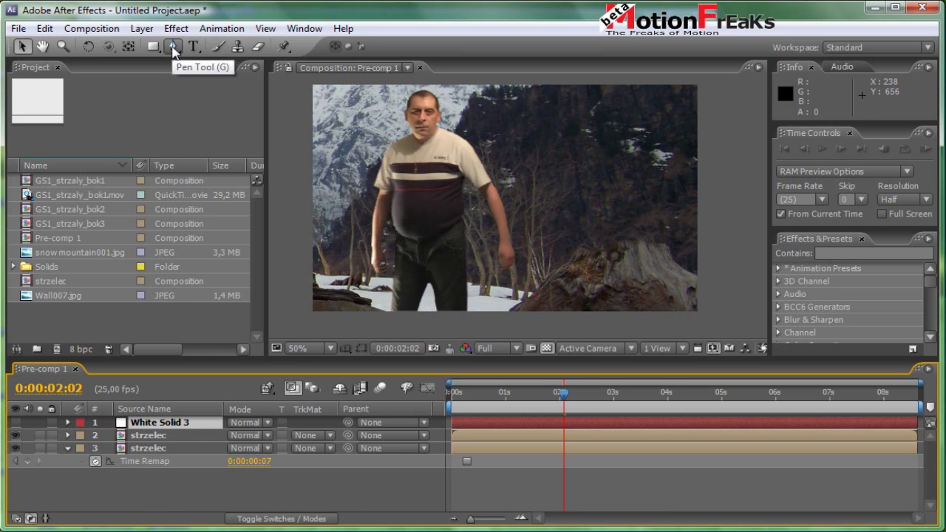
left_click(174, 47)
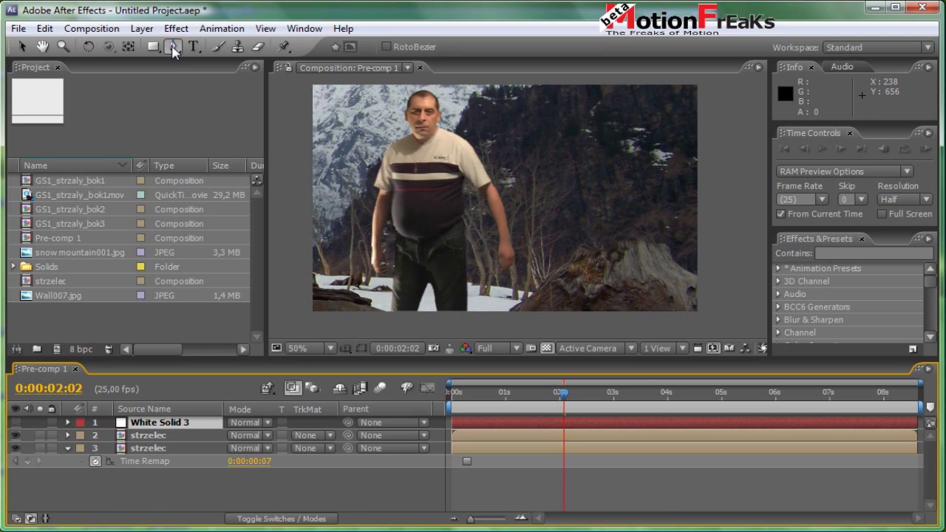
left_click(401, 102)
left_click(408, 136)
left_click(429, 145)
left_click(446, 122)
left_click(446, 101)
left_click(436, 88)
left_click(419, 87)
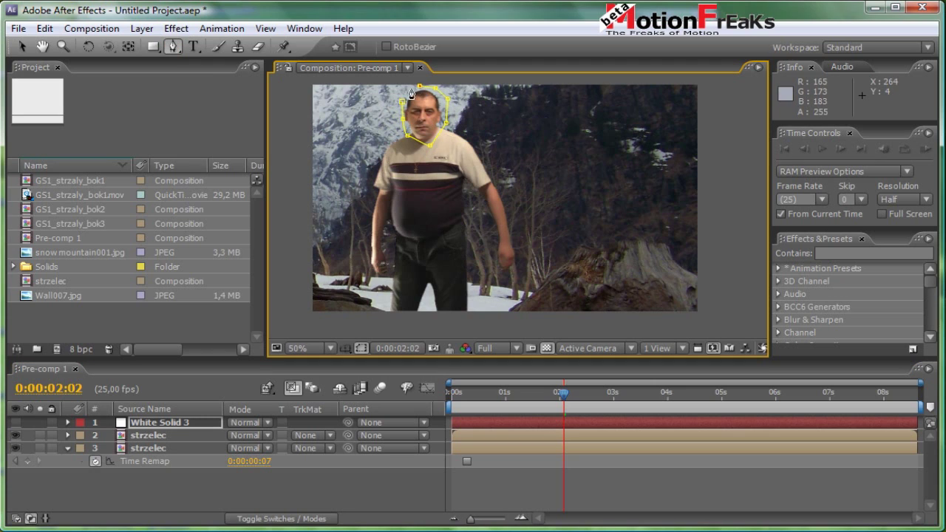
left_click(401, 102)
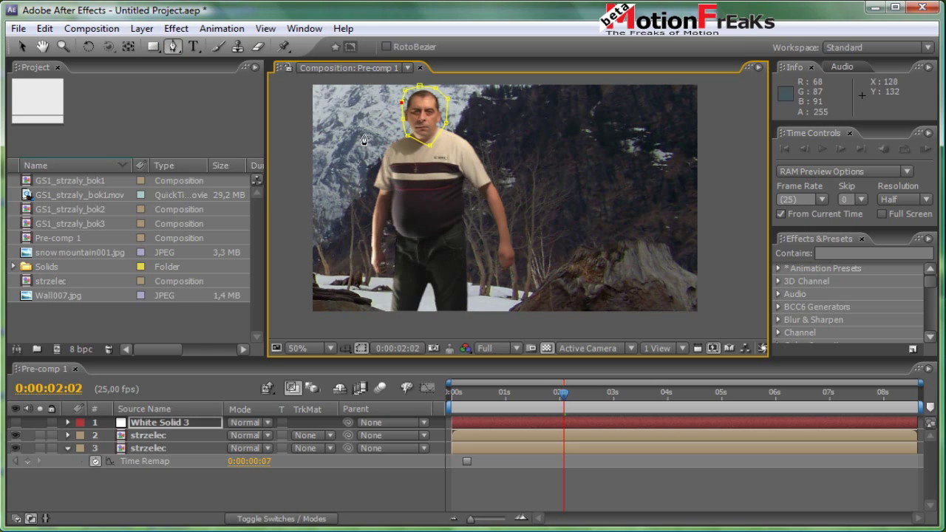
Step: Rename White Solid 3 to 'glowa', then deselect it and collapse its properties
left_click(170, 426)
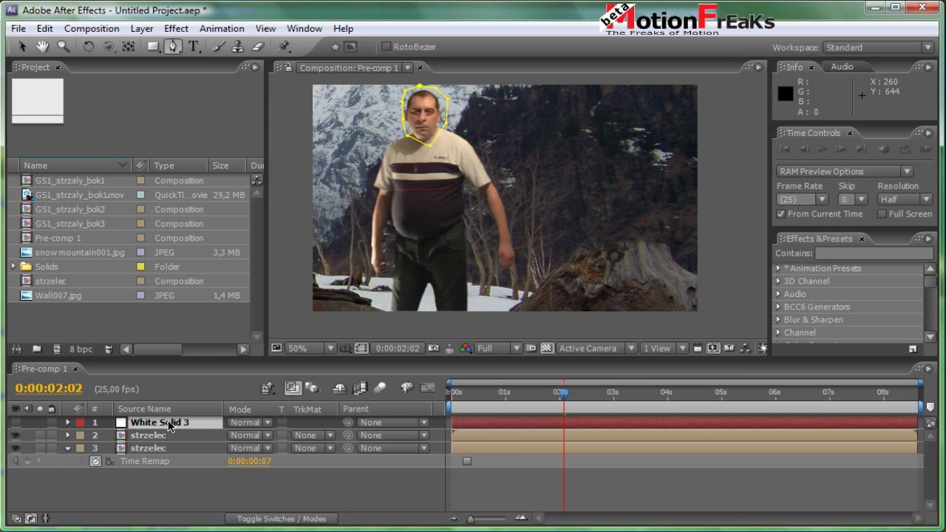
key("Return")
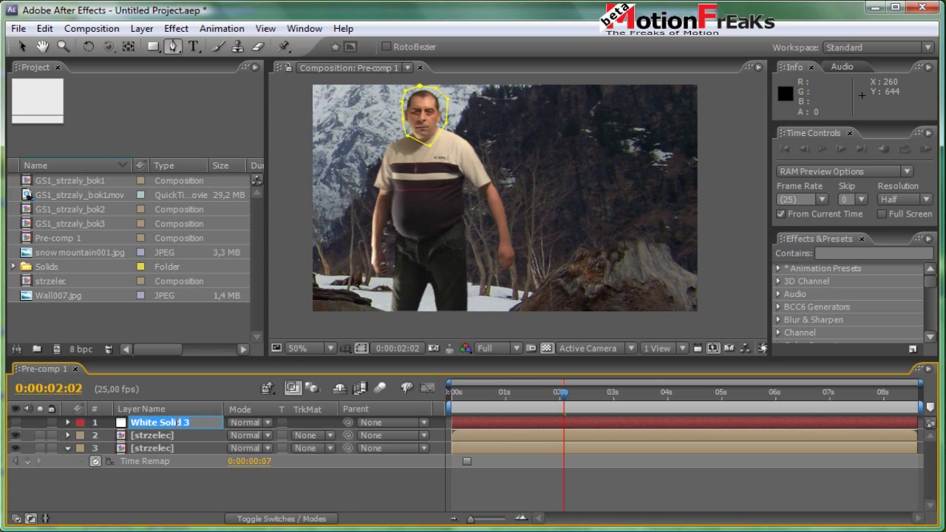
type("glowa")
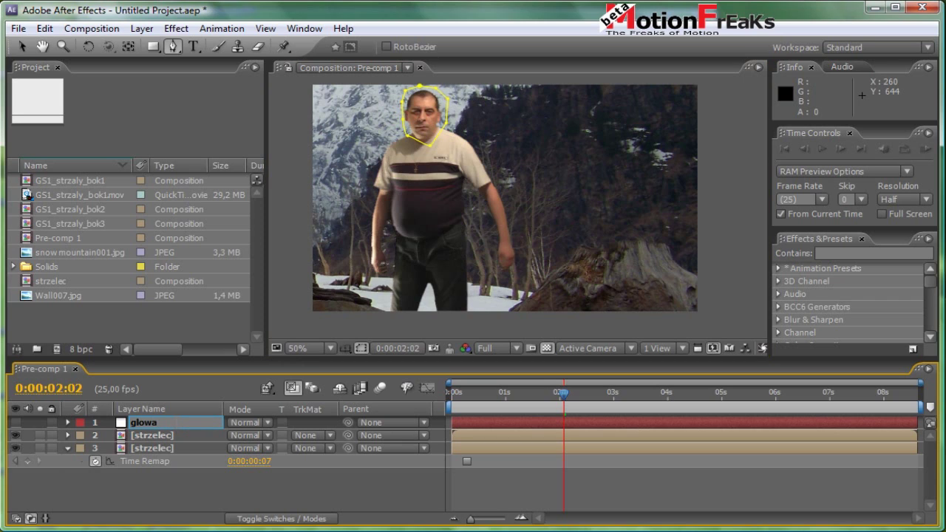
key("Return")
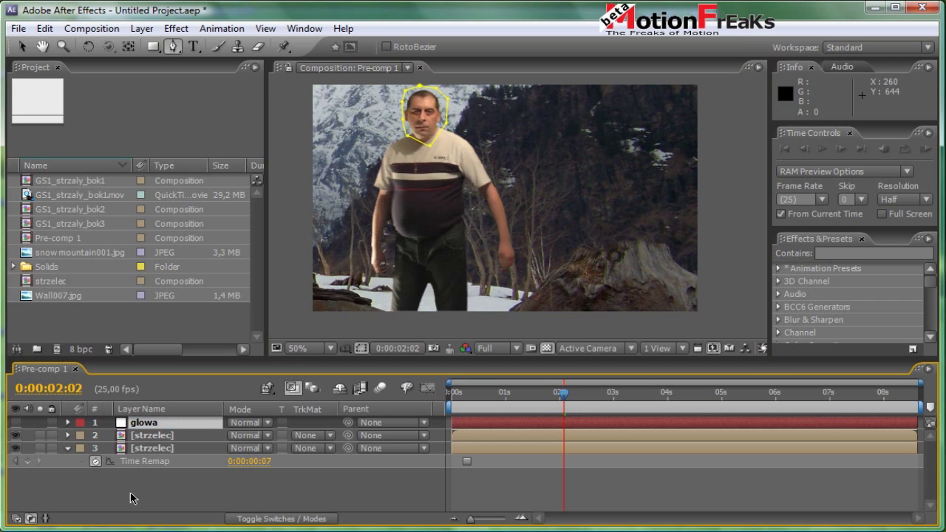
left_click(130, 498)
left_click(67, 448)
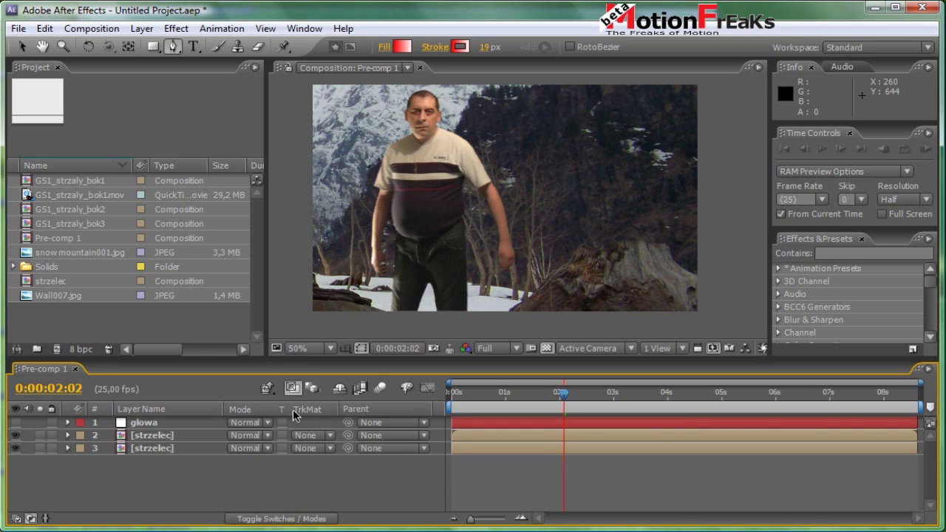
Step: Set the upper strzelec layer's track matte to Luma Inverted 'glowa', then select glowa
left_click(330, 435)
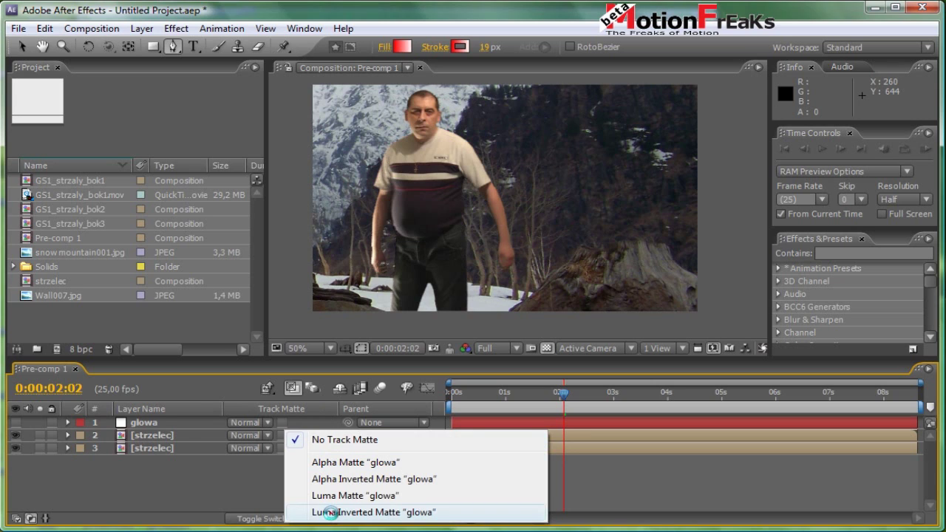
left_click(330, 513)
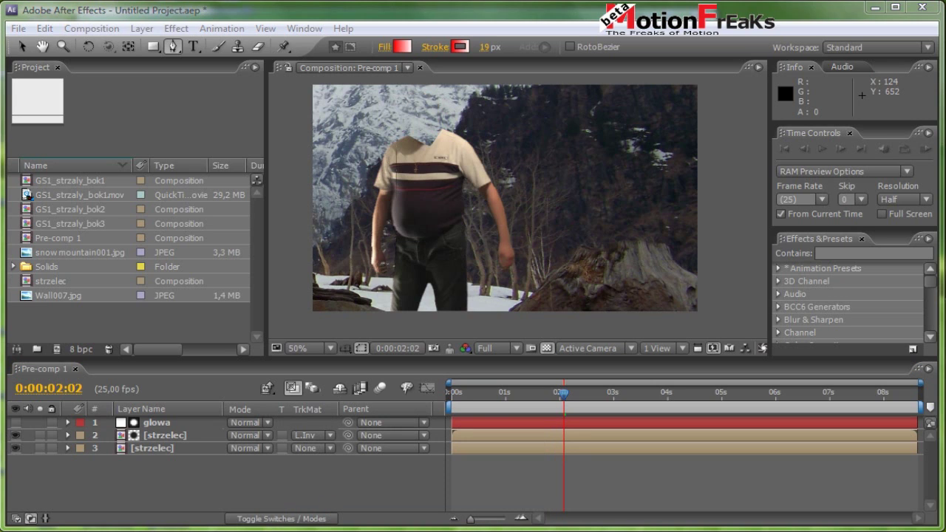
left_click(159, 424)
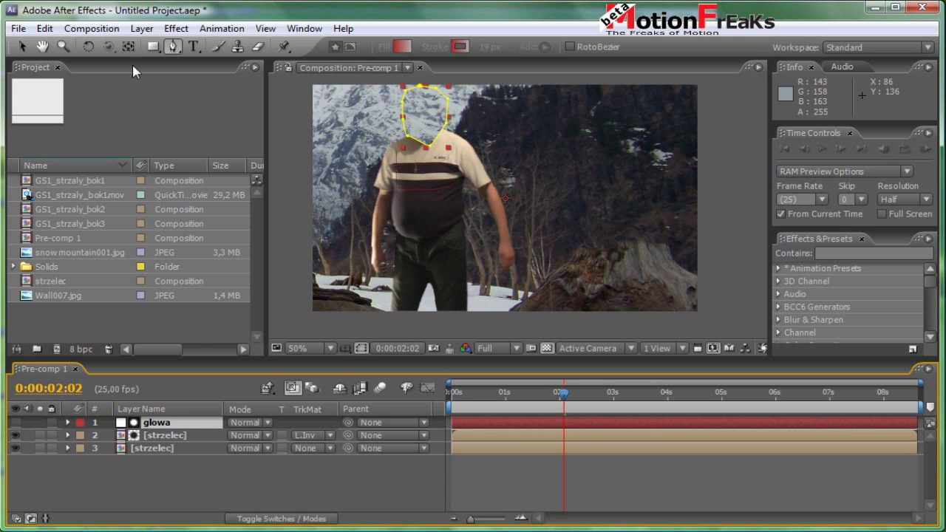
Step: Drag the glowa mask's lower vertices to fit the chin and neck
left_click(21, 45)
scroll(480, 169, "up", 2)
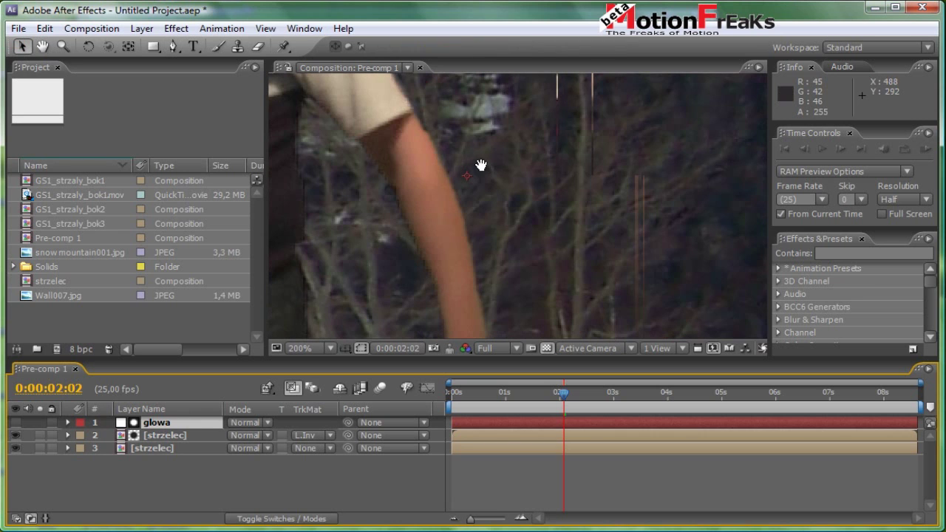
mouse_move(481, 164)
left_mouse_down()
mouse_move(574, 200)
mouse_move(608, 255)
left_mouse_up()
key("v")
mouse_move(519, 312)
left_mouse_down()
mouse_move(494, 289)
mouse_move(532, 286)
left_mouse_up()
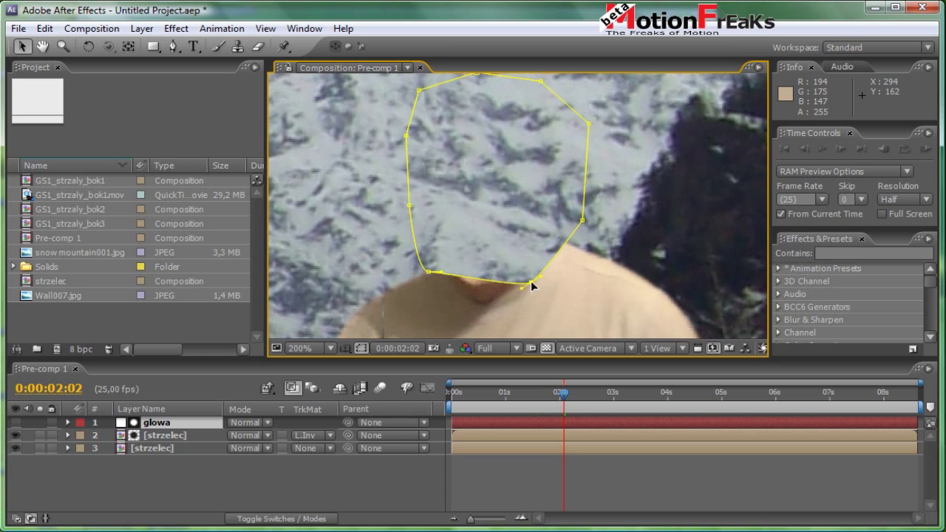
mouse_move(430, 274)
left_mouse_down()
mouse_move(437, 293)
mouse_move(458, 292)
left_mouse_up()
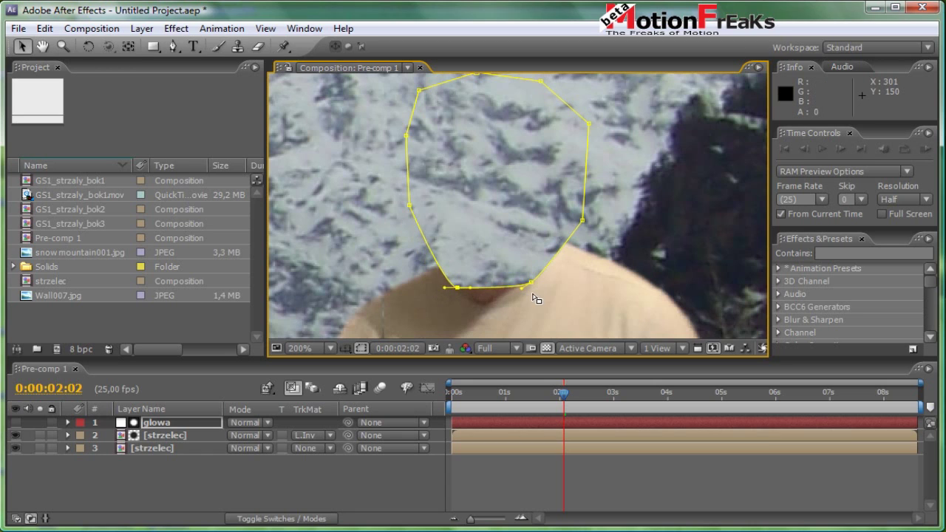
left_click_drag(530, 282, 520, 290)
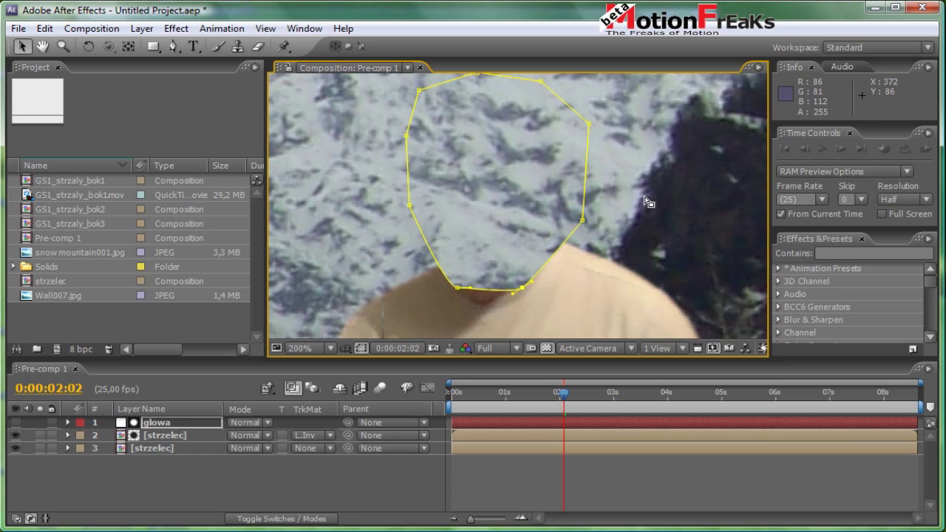
Step: Fit the composition in the viewer and hide the mask outlines
key("comma")
key("comma")
left_click(333, 350)
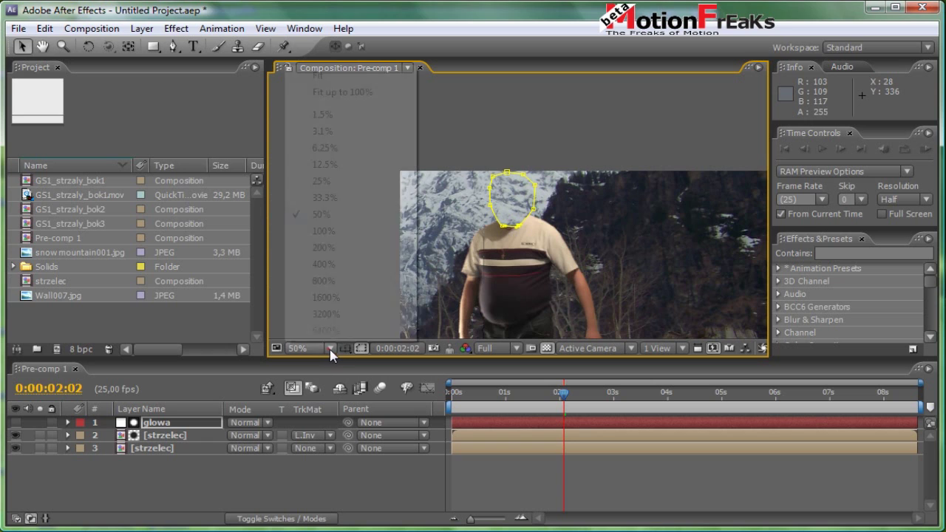
left_click(336, 34)
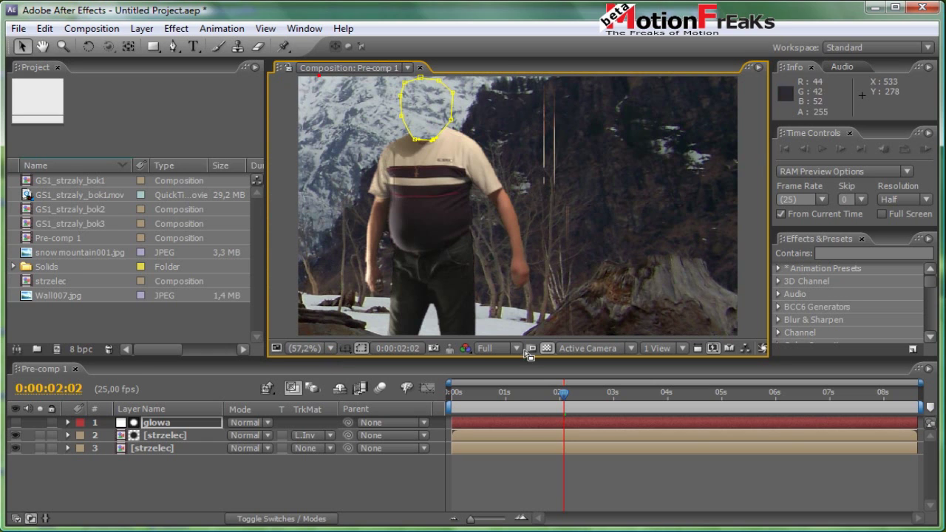
left_click(361, 348)
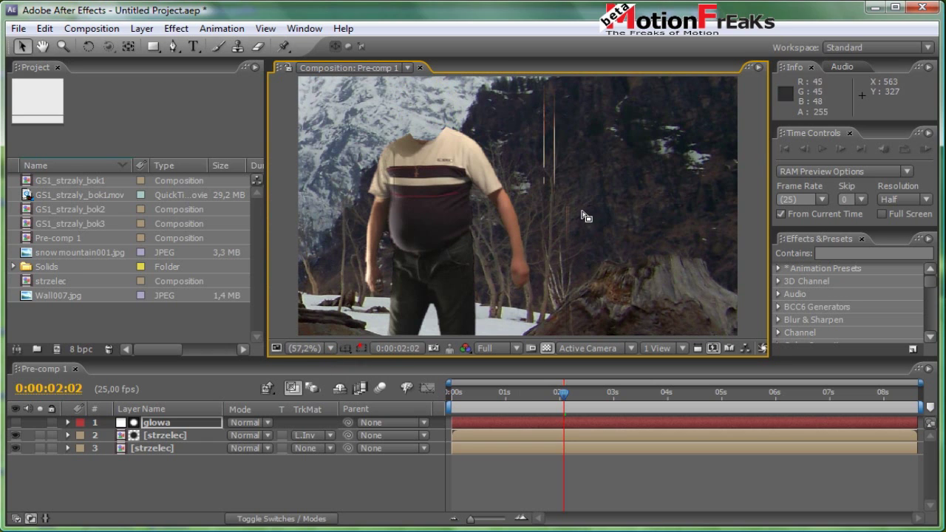
key("comma")
key("comma")
key("comma")
Step: Delete the glowa matte and the second strzelec layer, then return to the first frame
key("period")
key("period")
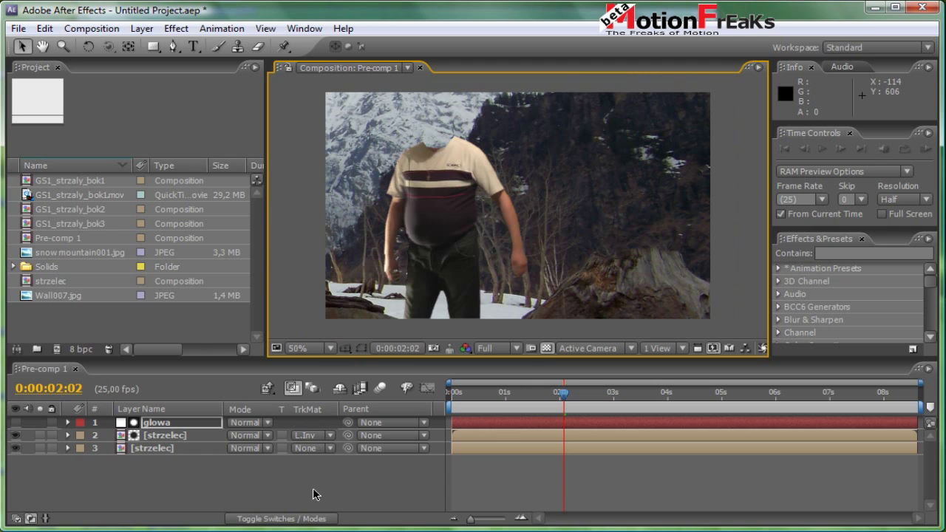
left_click(67, 436)
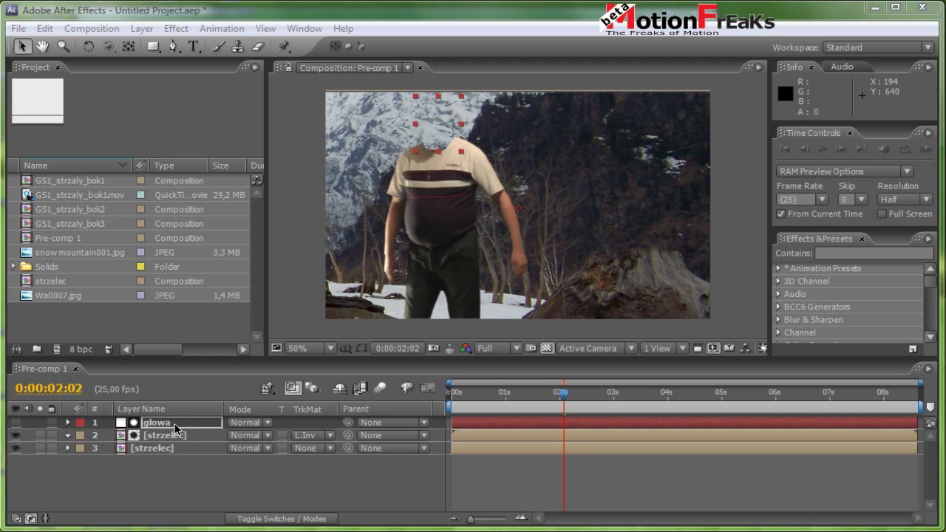
key("Return")
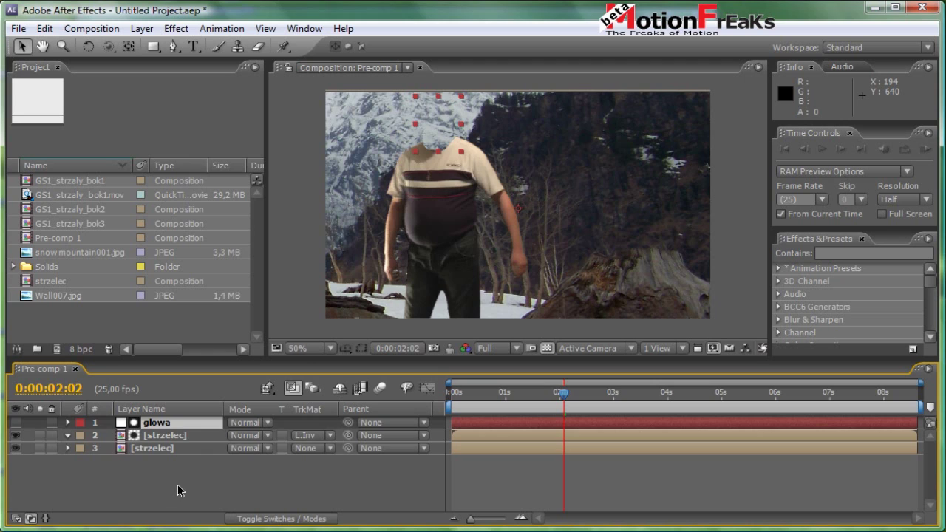
key("Delete")
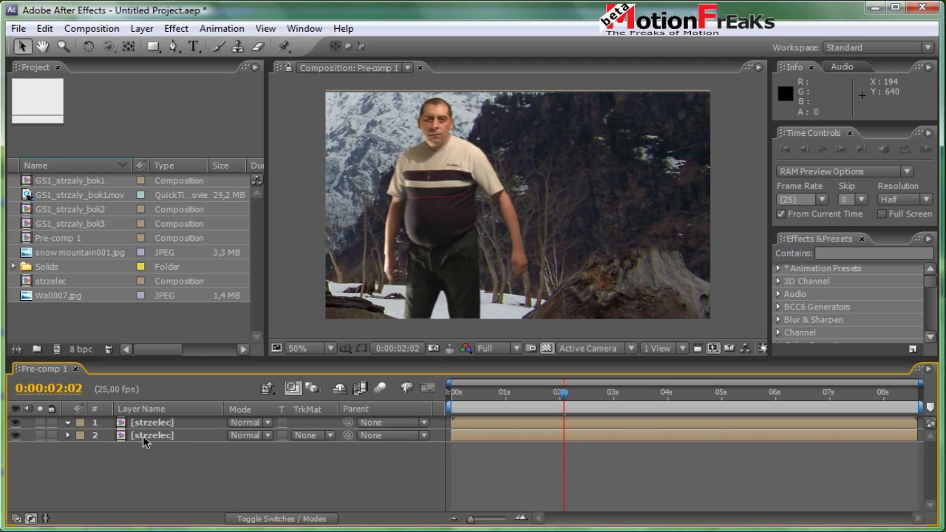
left_click(144, 437)
key("Delete")
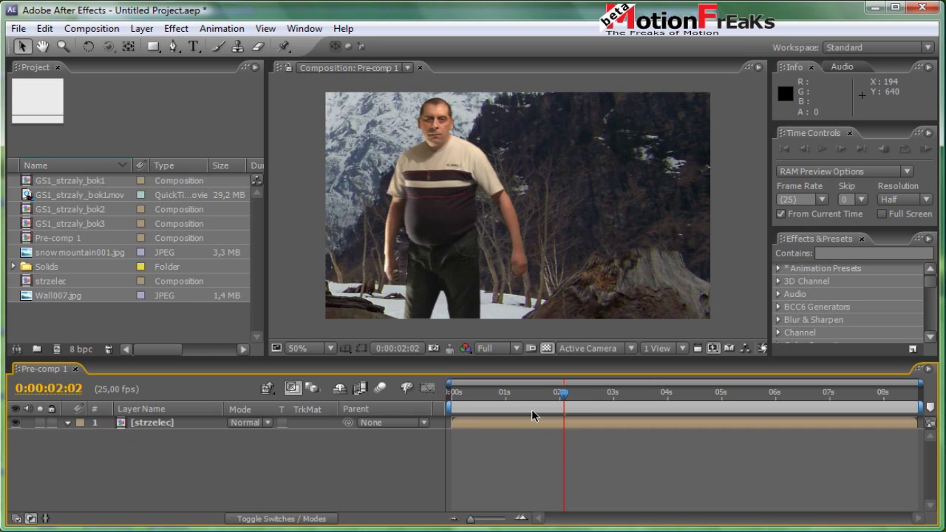
left_click_drag(564, 397, 437, 407)
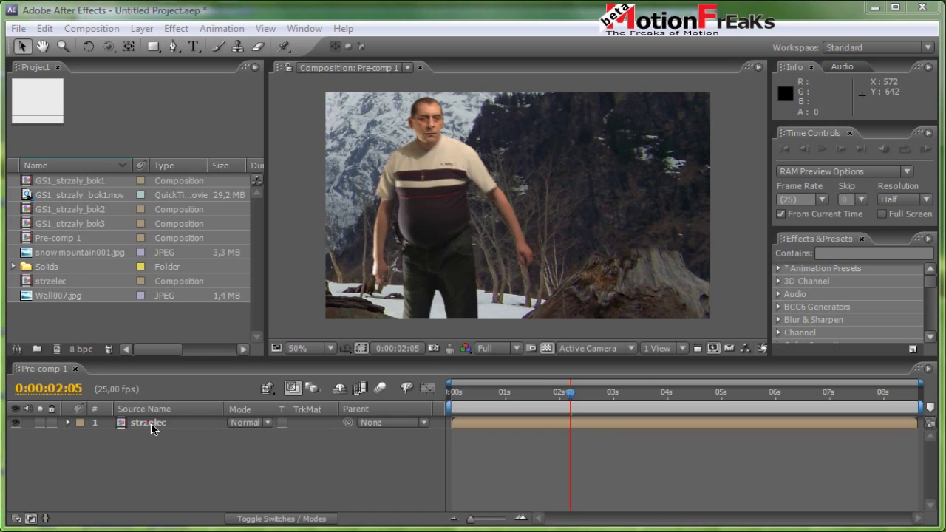
Step: Duplicate strzelec with Ctrl+D and freeze the lower copy at 0:00:03:00
left_click(151, 422)
key("ctrl+d")
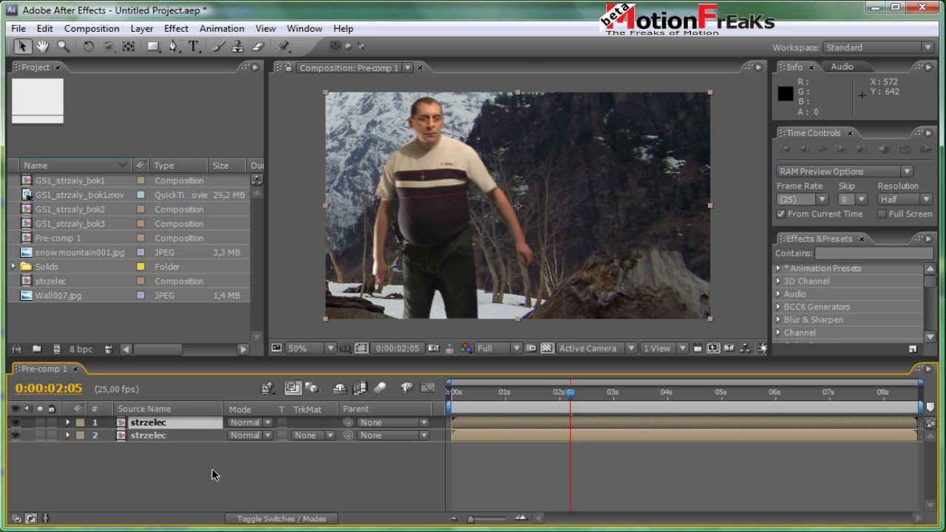
left_click(168, 437)
left_click_drag(571, 393, 613, 402)
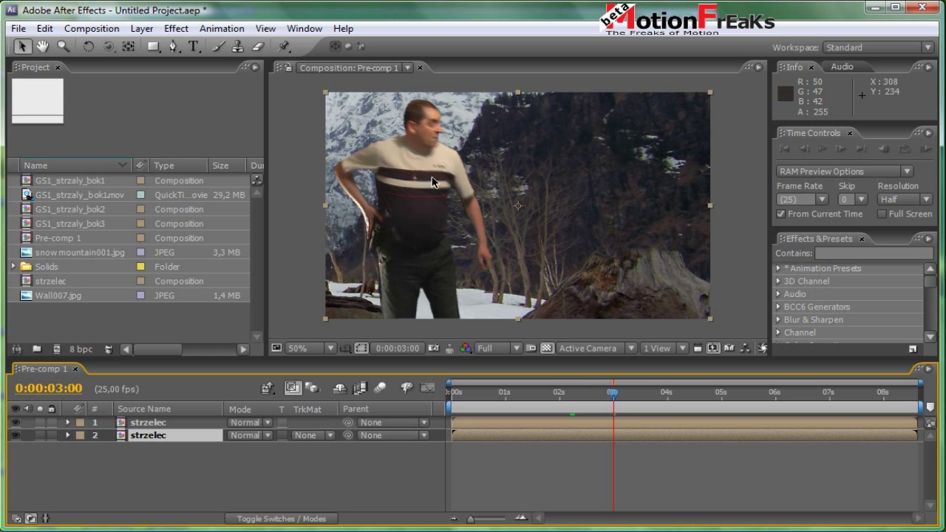
right_click(561, 436)
mouse_move(599, 230)
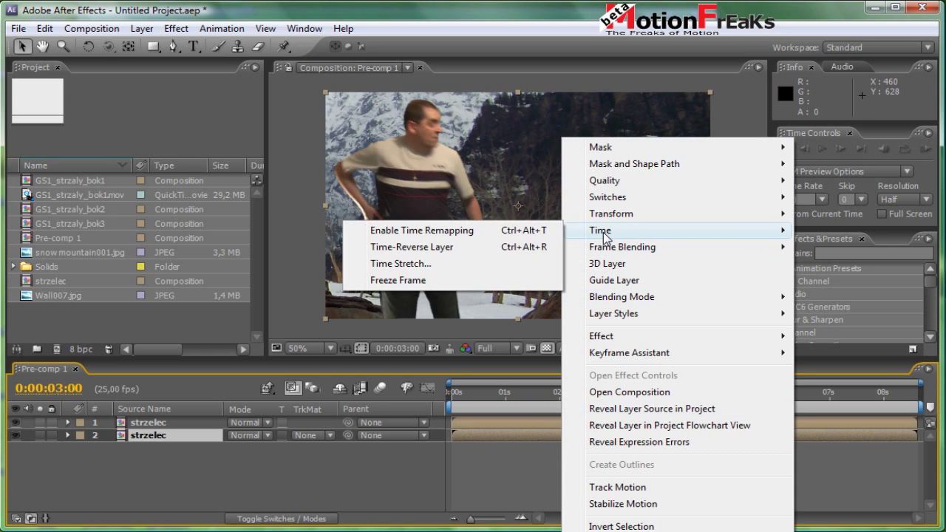
left_click(396, 281)
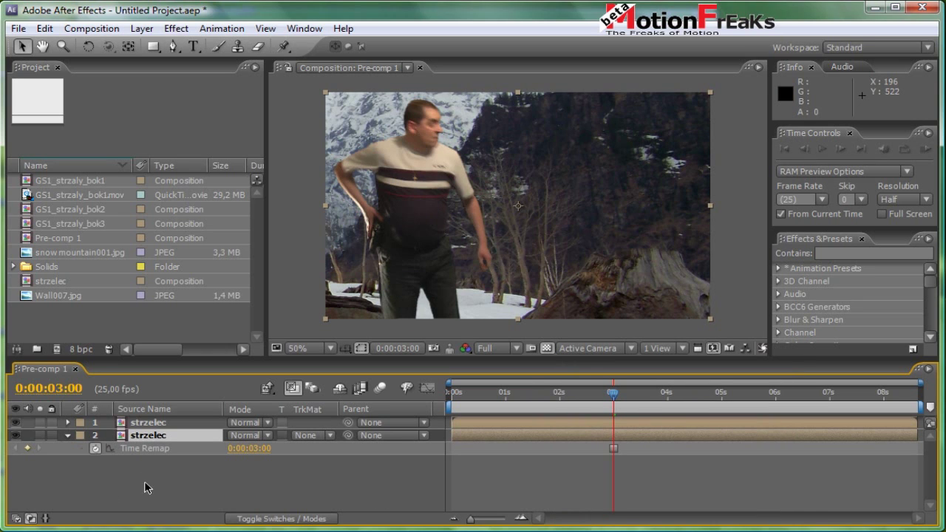
left_click(143, 422)
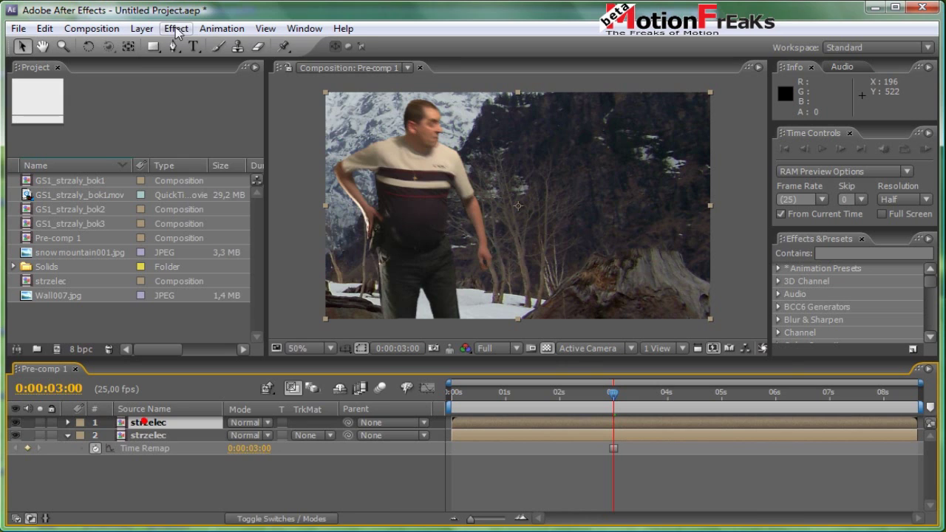
Step: Add Blue Solid 4 at default full-frame settings and turn its visibility off
left_click(176, 28)
mouse_move(139, 30)
mouse_move(170, 30)
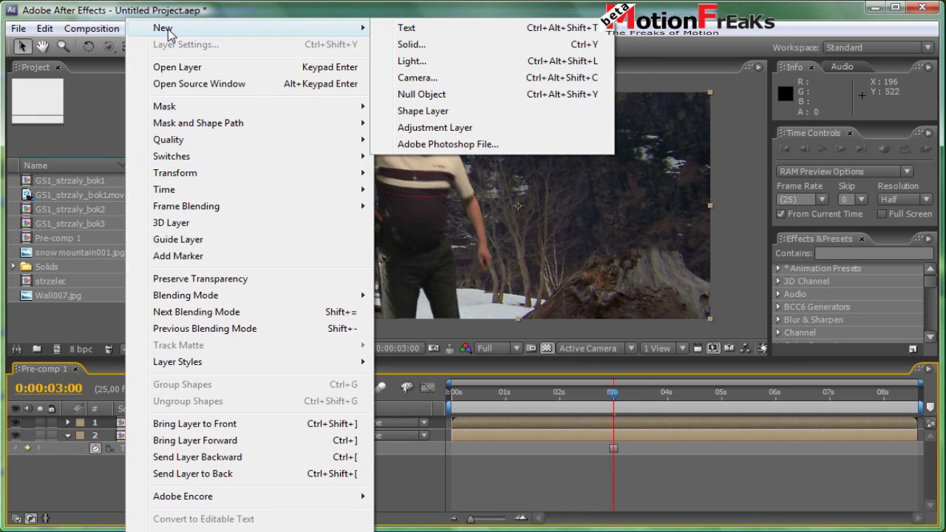
left_click(410, 46)
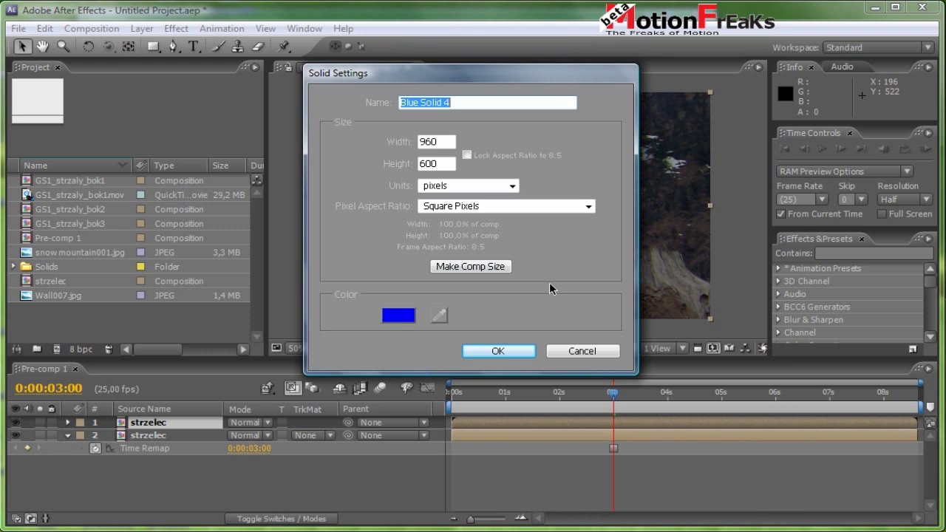
left_click(490, 350)
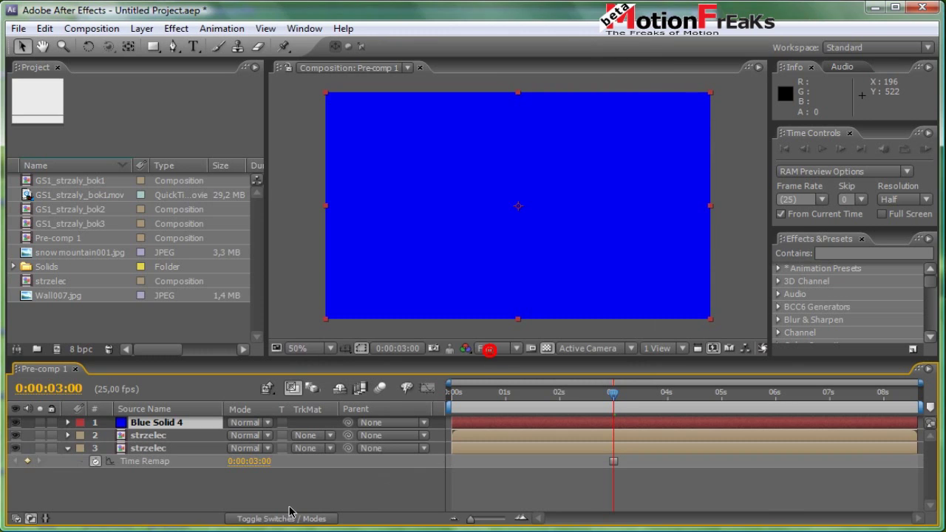
left_click(16, 422)
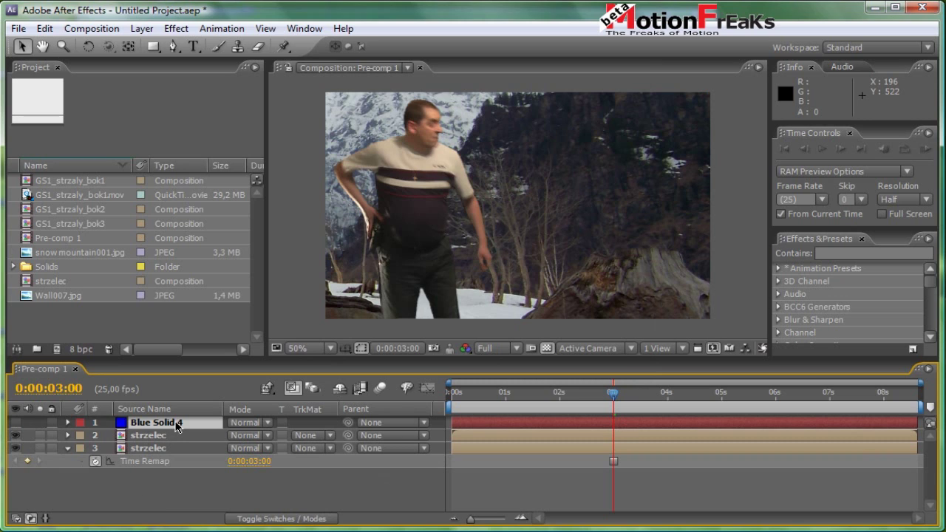
left_click(174, 47)
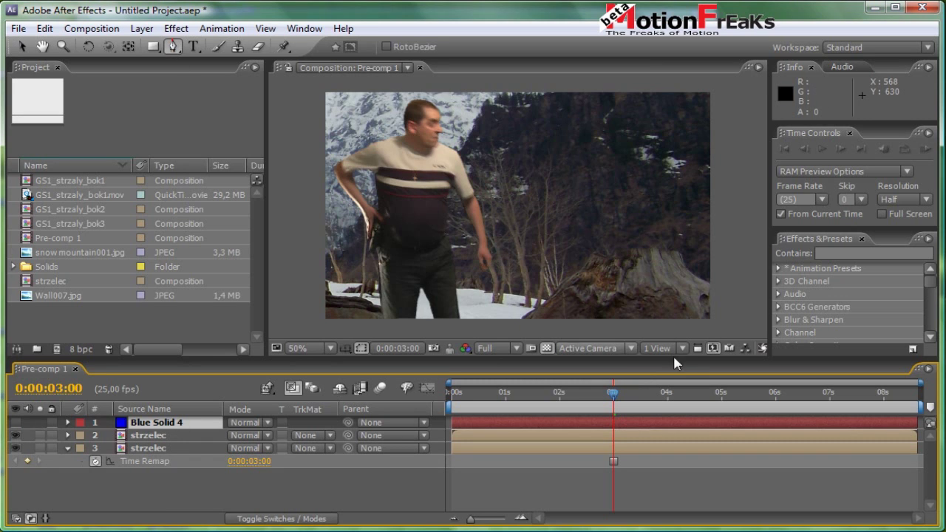
Step: Trace a closed mask on Blue Solid 4 around the lower-right tree stump
left_click(512, 323)
left_click(536, 310)
left_click(565, 286)
left_click(587, 263)
left_click(598, 249)
left_click(638, 250)
left_click(673, 248)
left_click(683, 259)
left_click(697, 278)
left_click(717, 285)
left_click(730, 318)
left_click(723, 326)
left_click(513, 325)
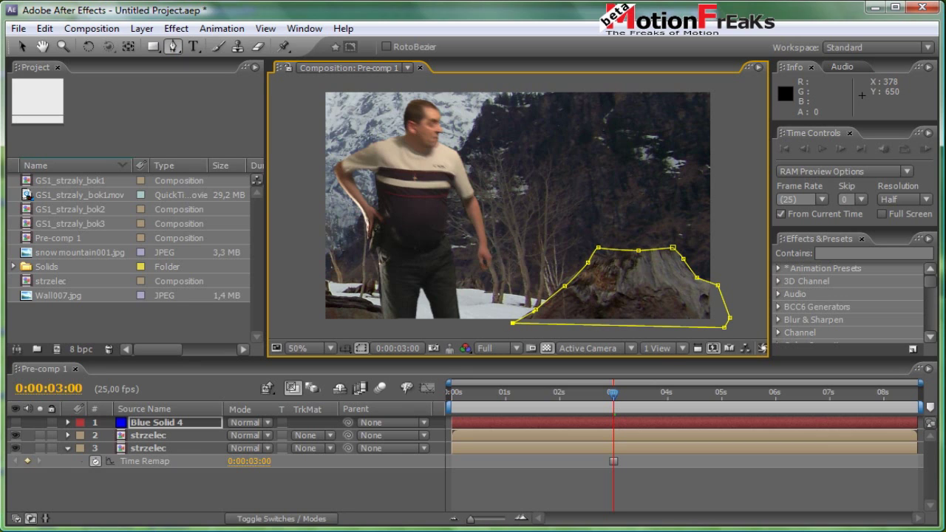
left_click(148, 436)
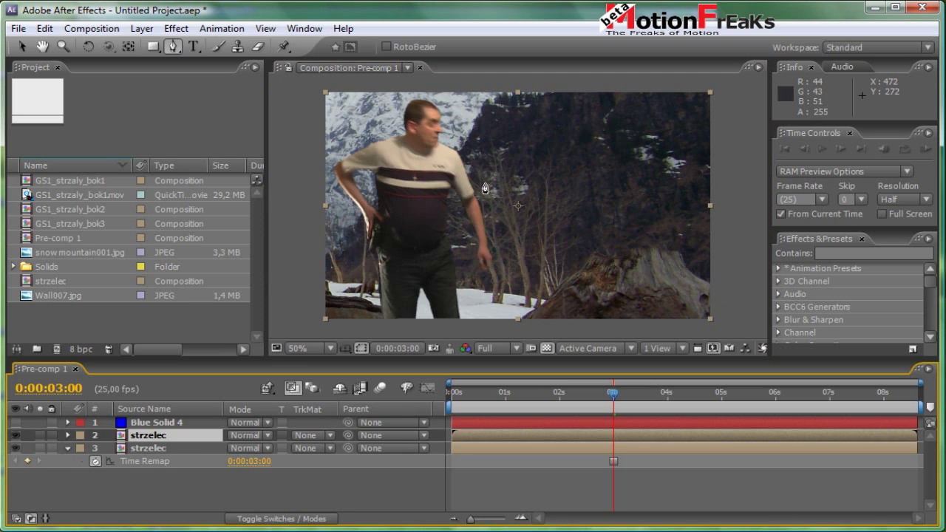
Step: Set layer 2's track matte to Alpha Inverted Matte "Blue Solid 4" and its blending mode to Alpha Add
left_click(329, 436)
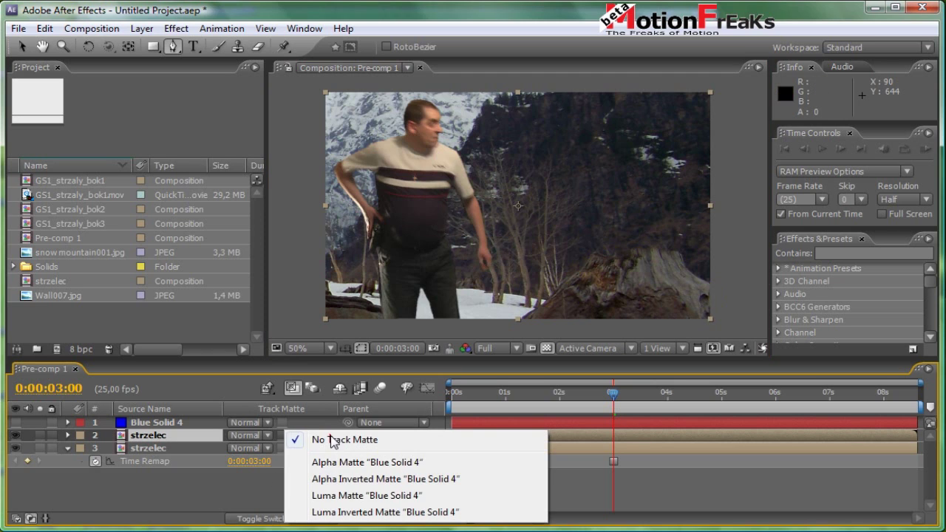
left_click(336, 480)
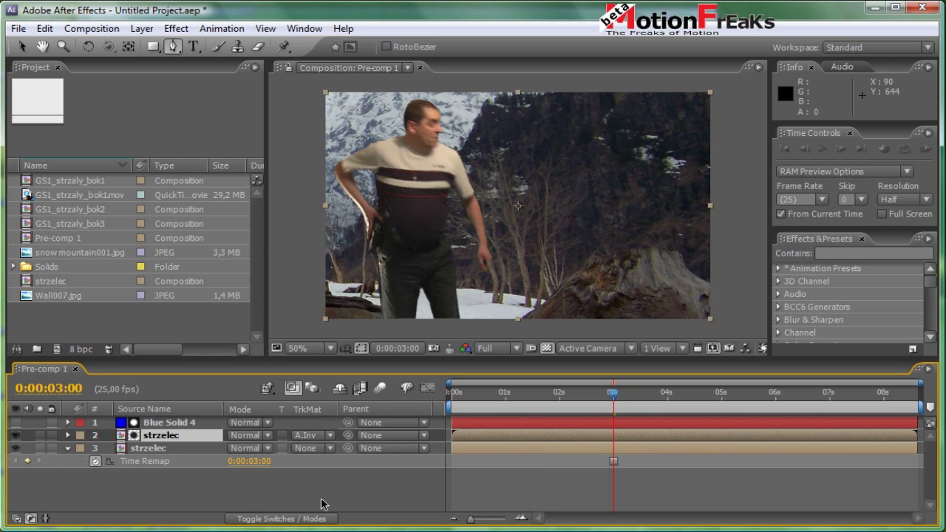
left_click(269, 437)
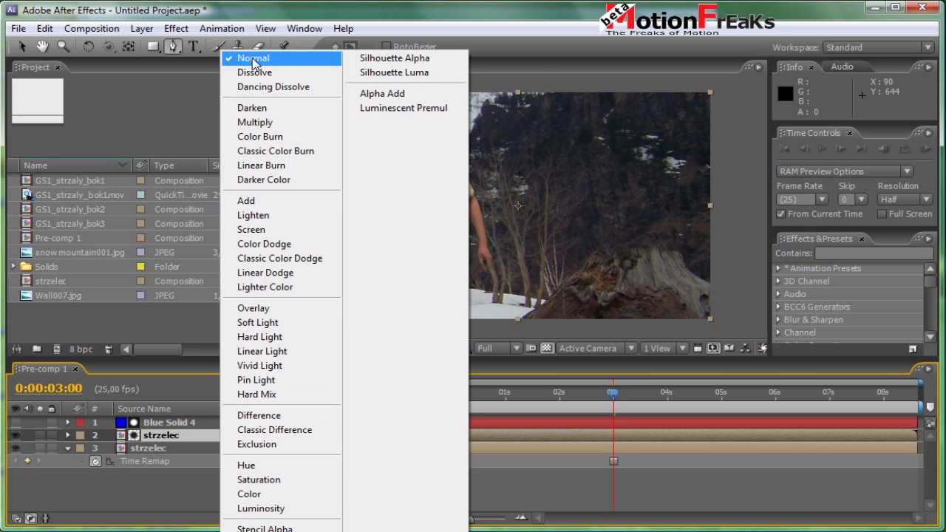
left_click(382, 94)
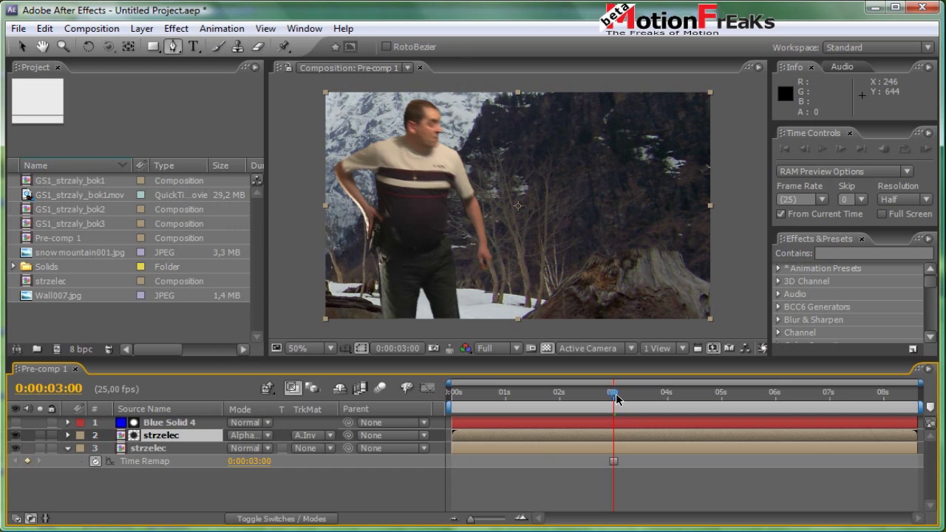
left_click_drag(616, 399, 455, 395)
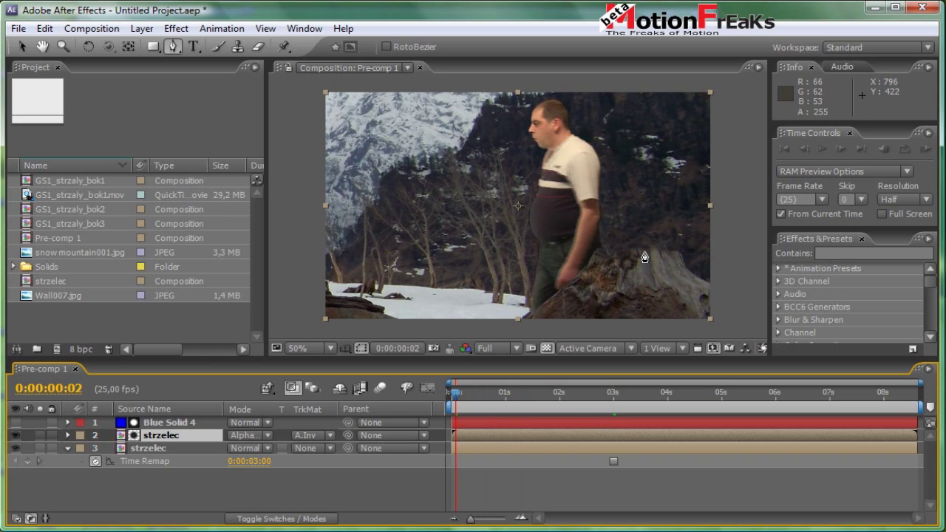
mouse_move(455, 394)
left_mouse_down()
mouse_move(517, 397)
mouse_move(431, 394)
left_mouse_up()
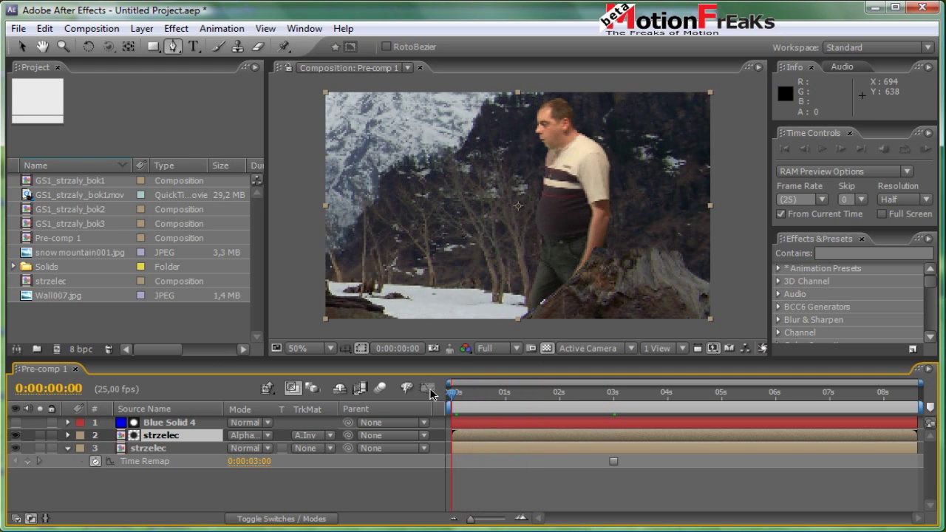
left_click_drag(431, 394, 439, 392)
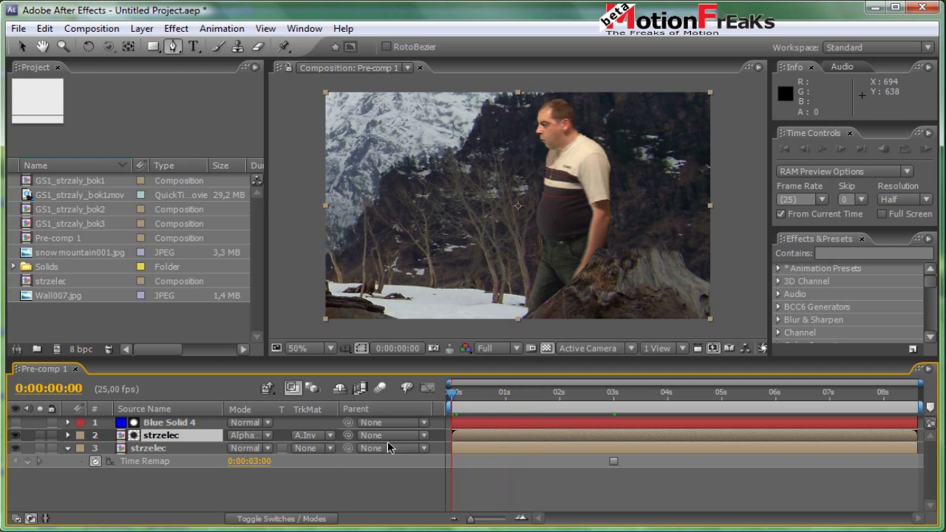